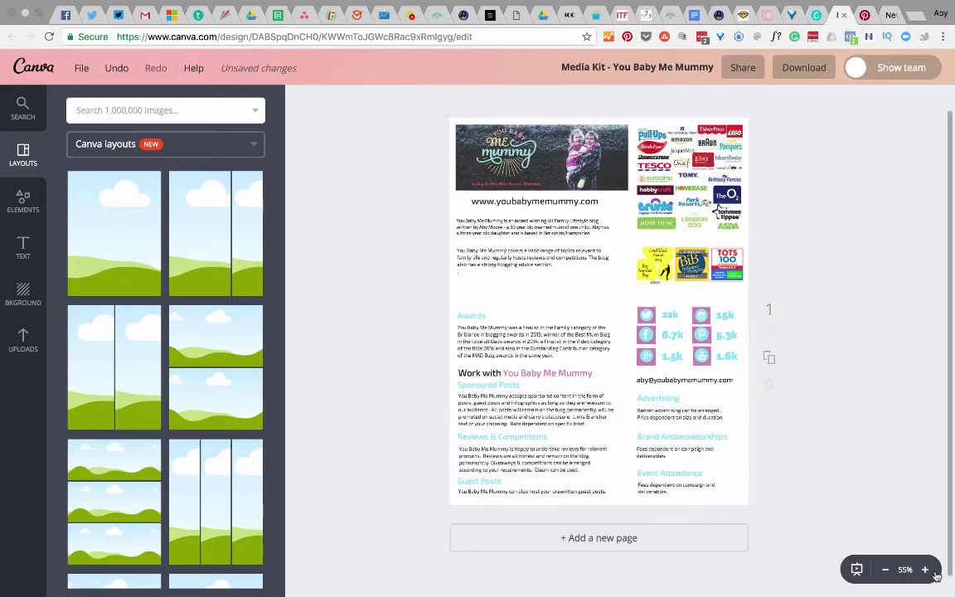
# Step: Examine the media kit page, from the header banner and brand logos to the social statistics and service sections
pyautogui.scroll(2, 833, 522)
pyautogui.scroll(2, 902, 475)
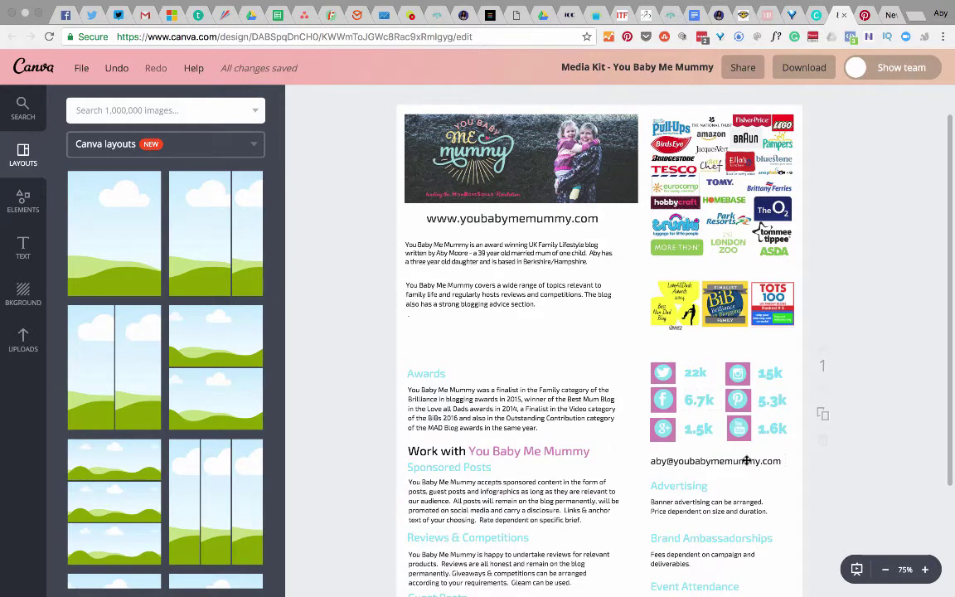
pyautogui.scroll(1, 826, 409)
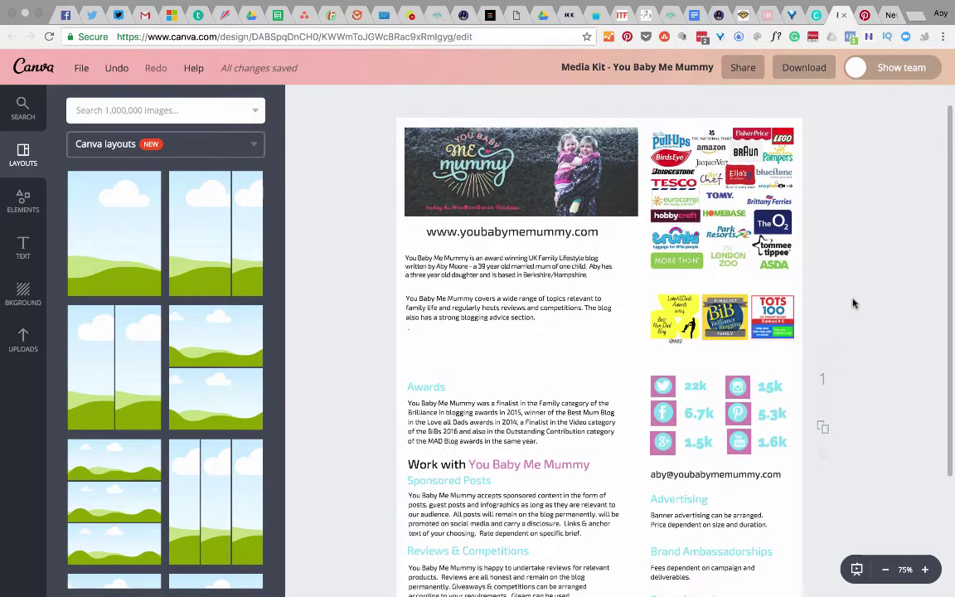
pyautogui.scroll(1, 854, 303)
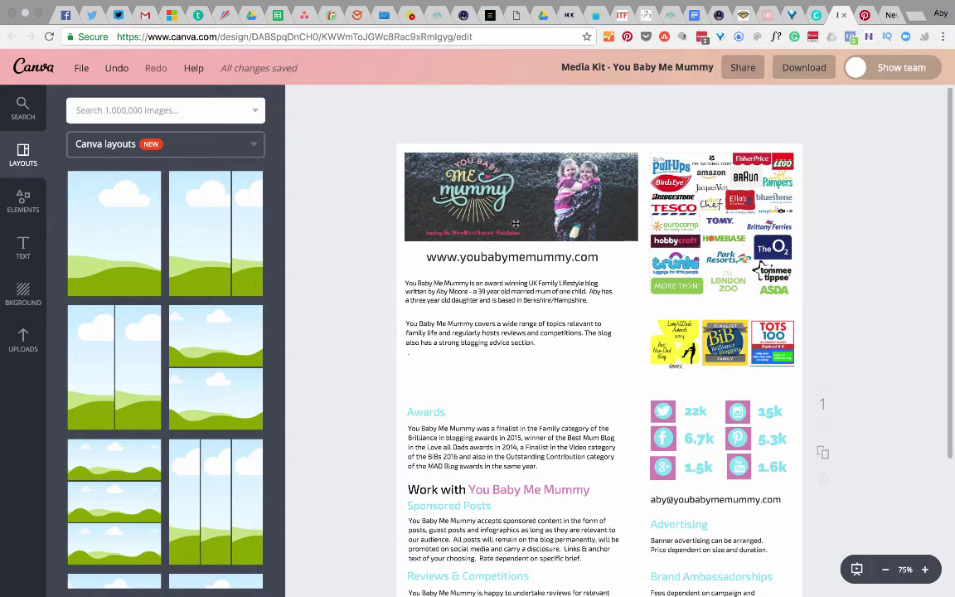
pyautogui.scroll(-4, 439, 263)
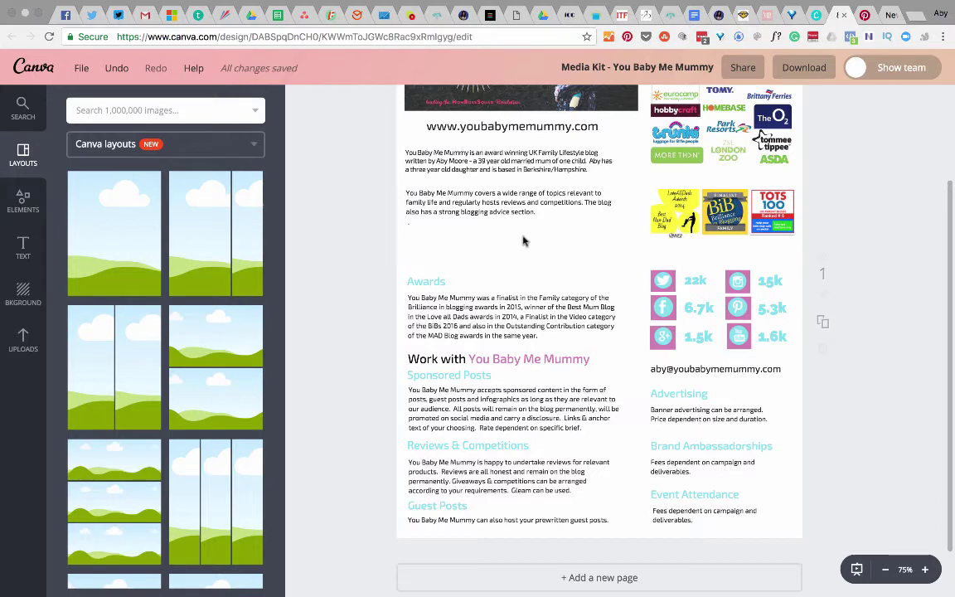
pyautogui.scroll(-2, 474, 218)
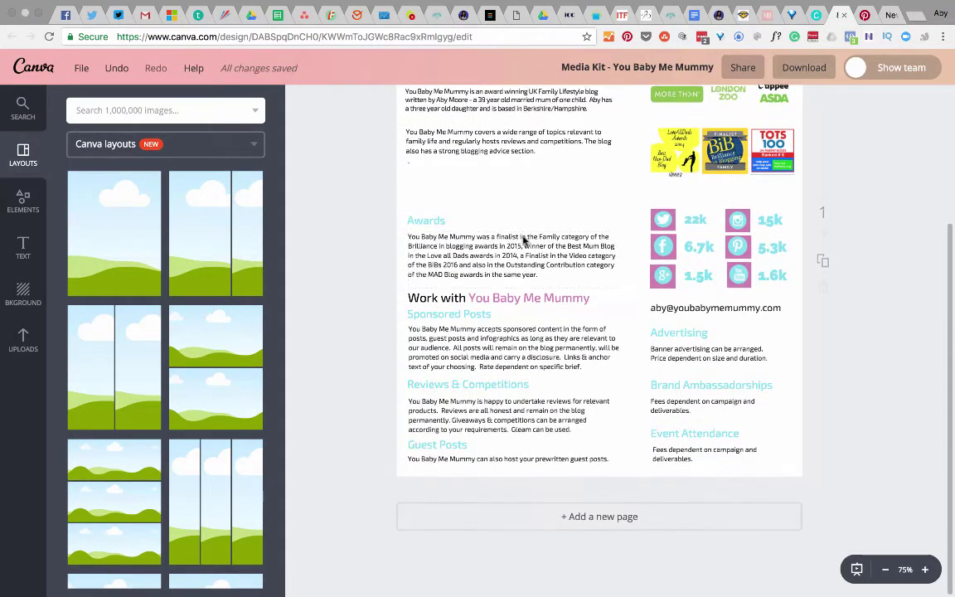
pyautogui.scroll(5, 515, 325)
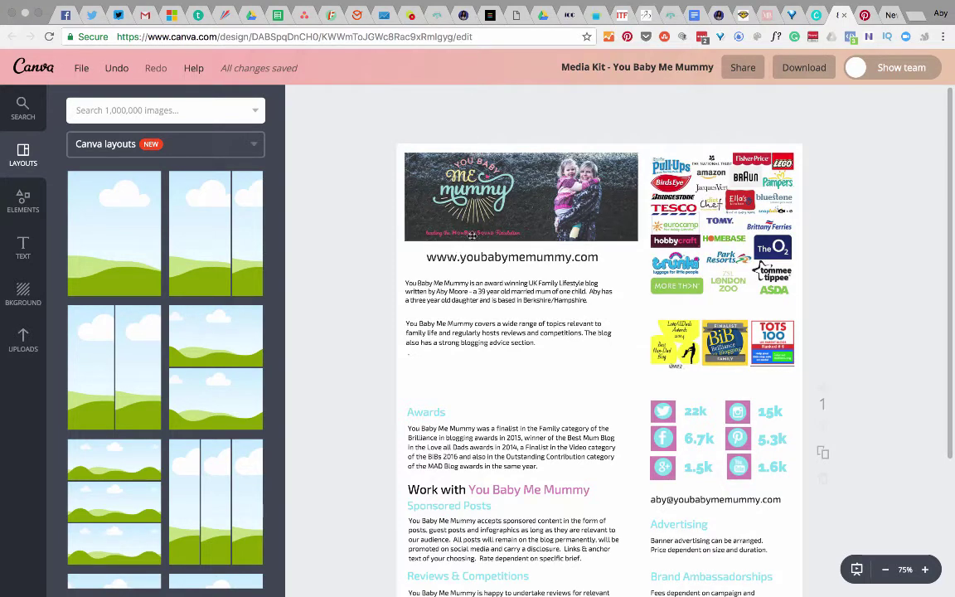
pyautogui.scroll(-1, 510, 233)
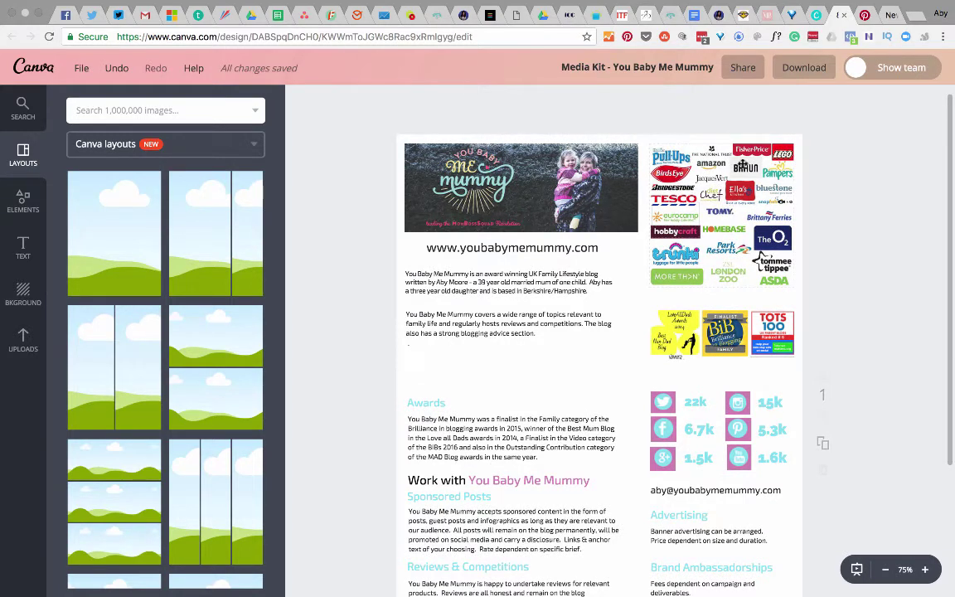
pyautogui.scroll(-3, 720, 242)
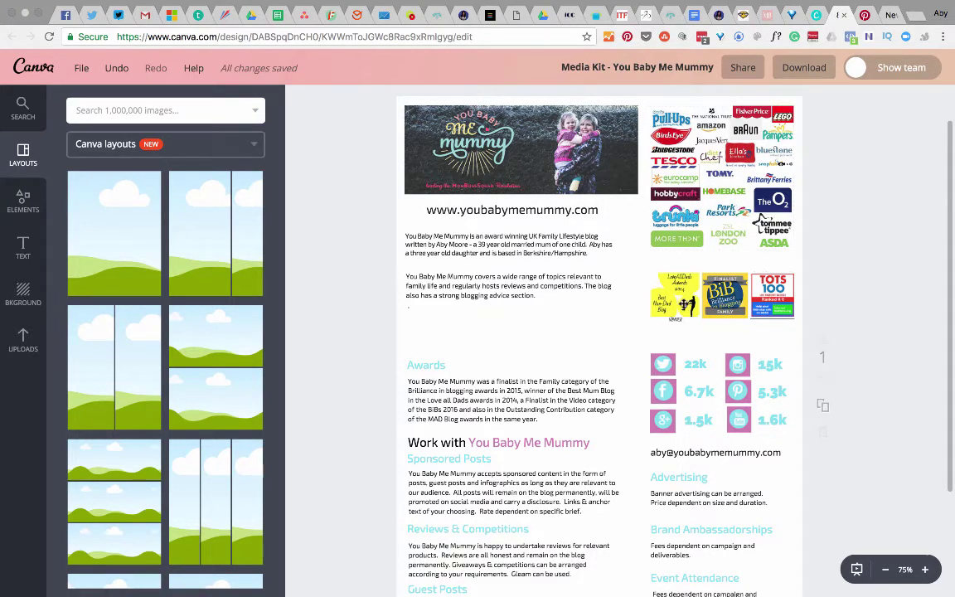
pyautogui.scroll(-3, 705, 294)
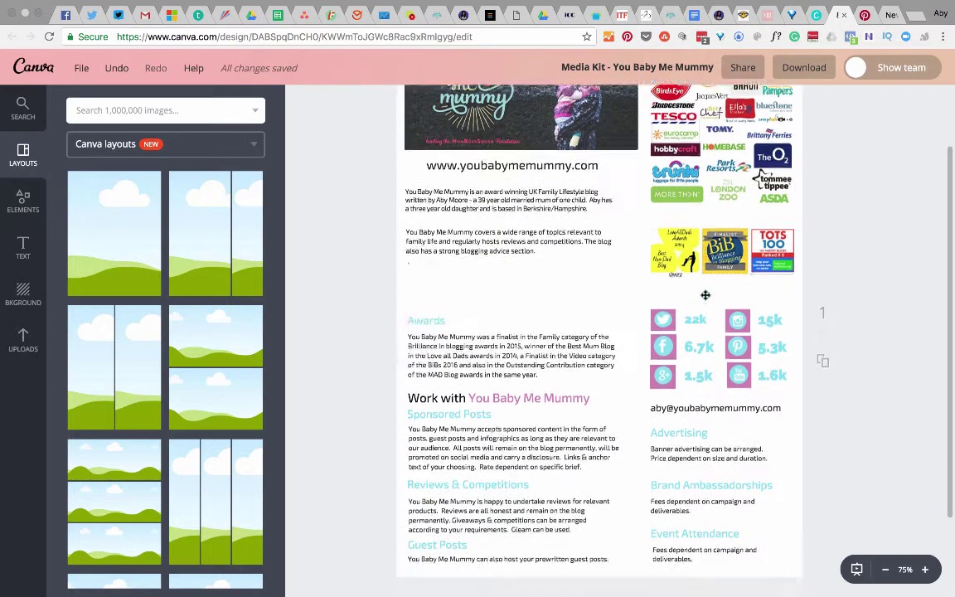
# Step: Try adding the Hurrah for Gin book cover from the uploaded images to the page at thumbnail size
pyautogui.click(779, 222)
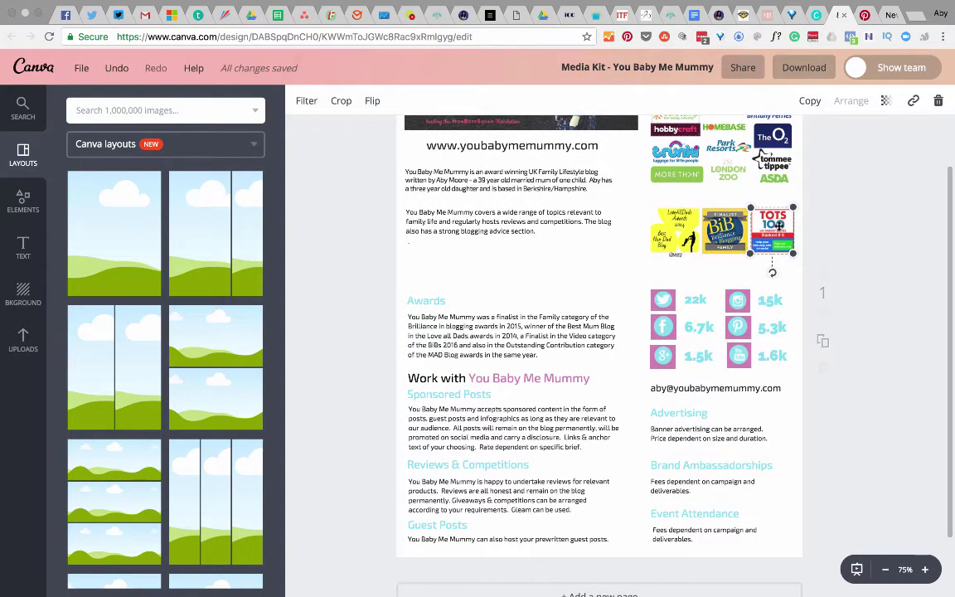
pyautogui.click(20, 347)
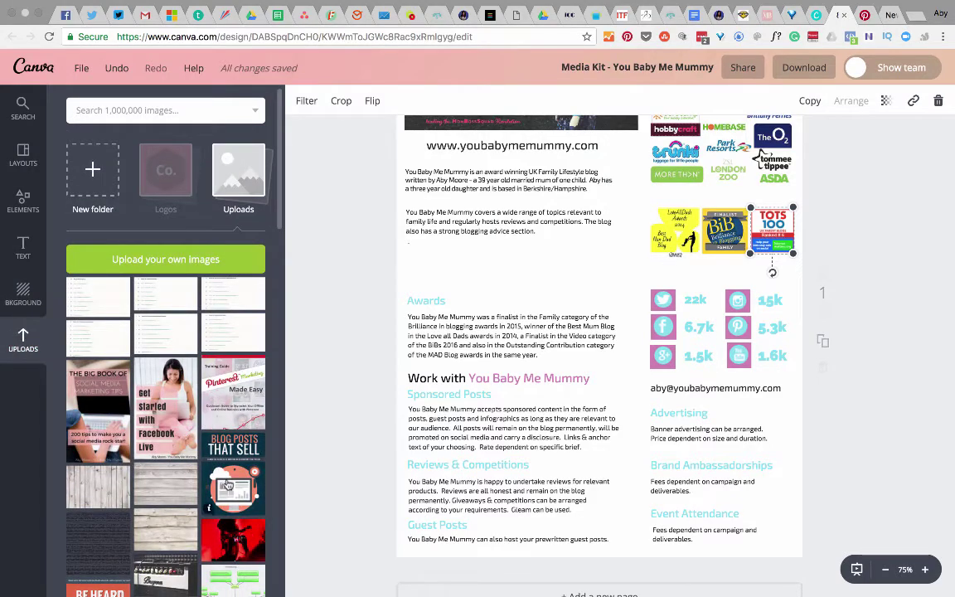
pyautogui.scroll(-10, 189, 457)
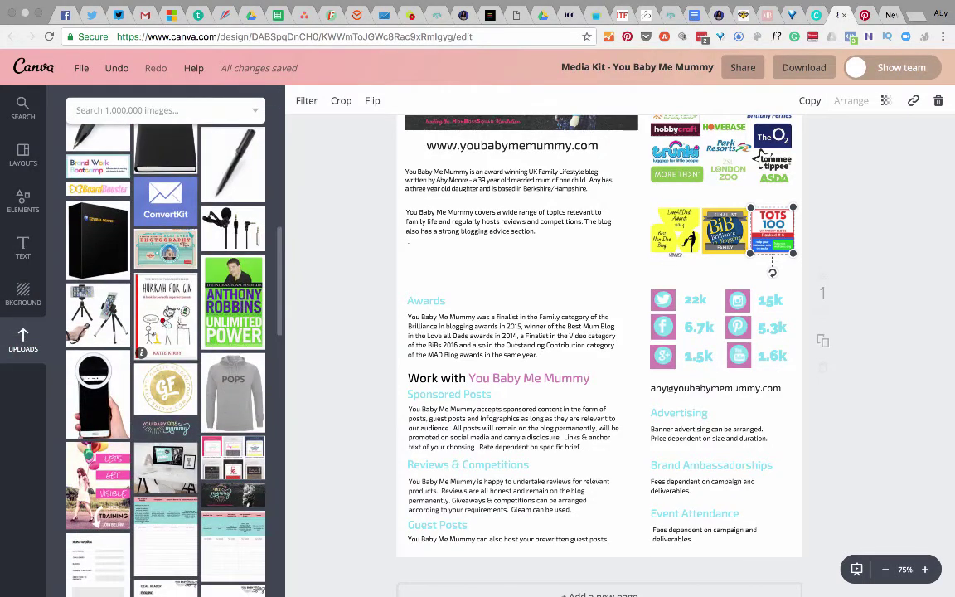
pyautogui.click(158, 281)
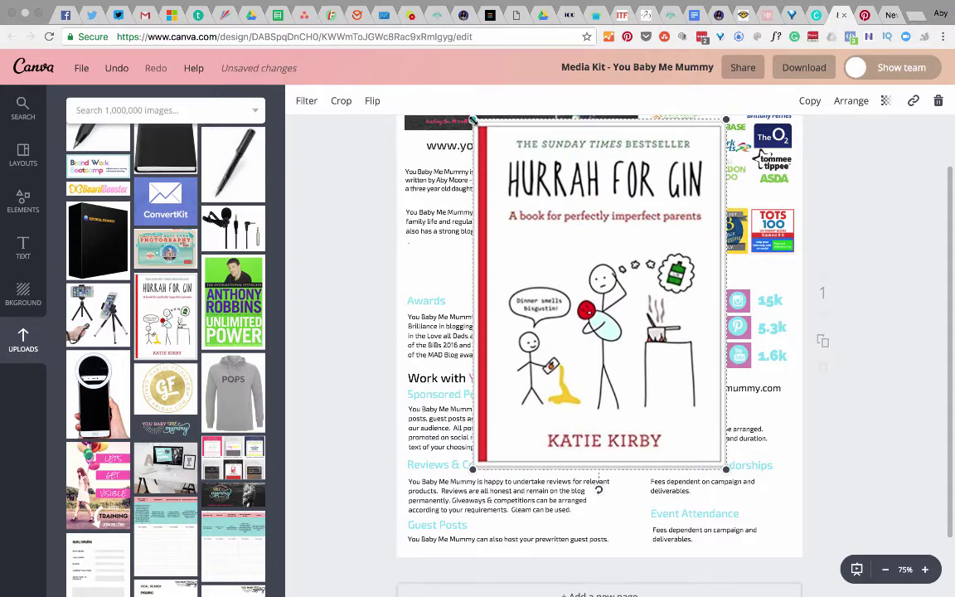
pyautogui.moveTo(473, 121); pyautogui.dragTo(661, 377)
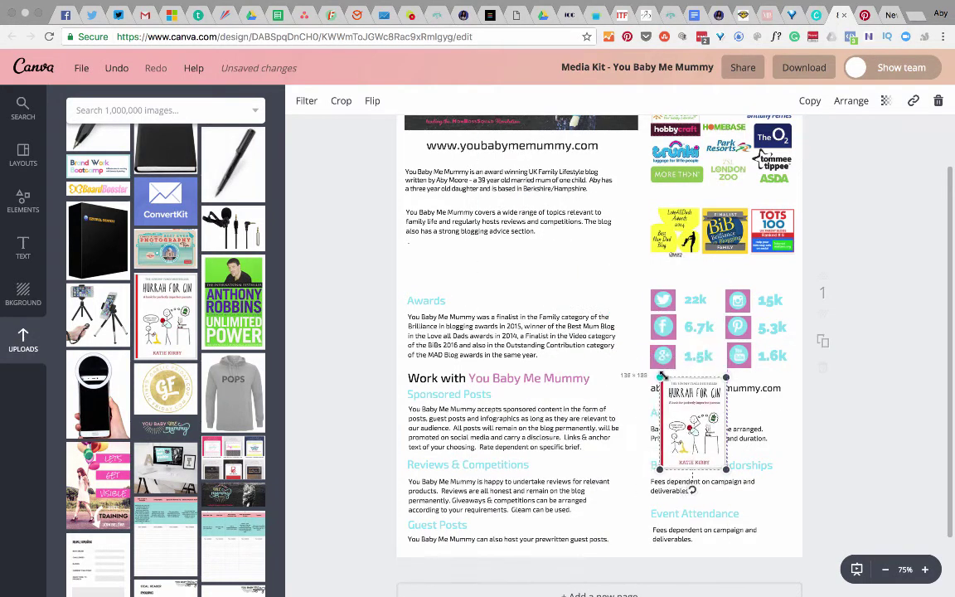
pyautogui.press('Delete')
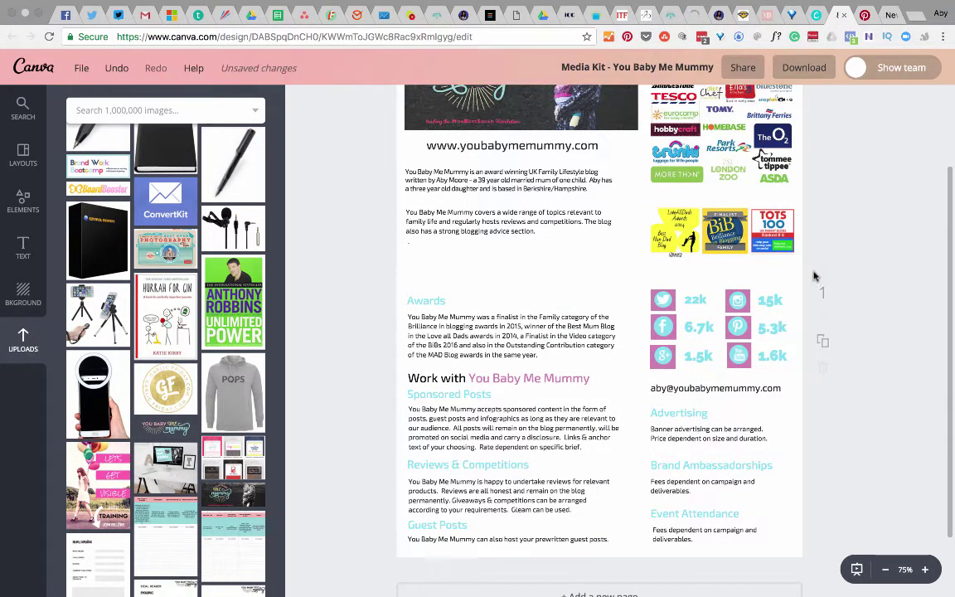
# Step: Inspect the header banner image and the introductory blog description as separate editable elements
pyautogui.scroll(3, 812, 275)
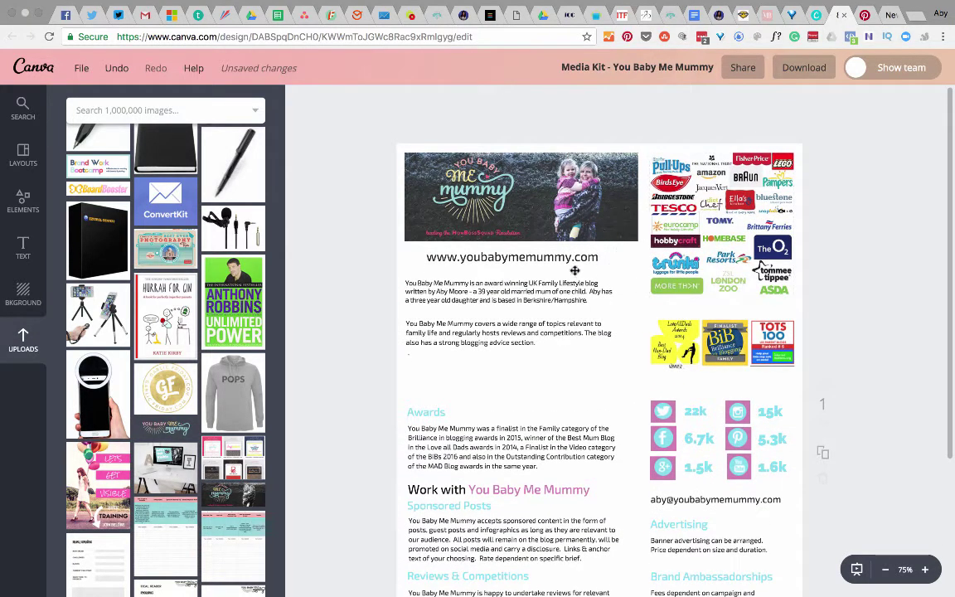
pyautogui.click(522, 296)
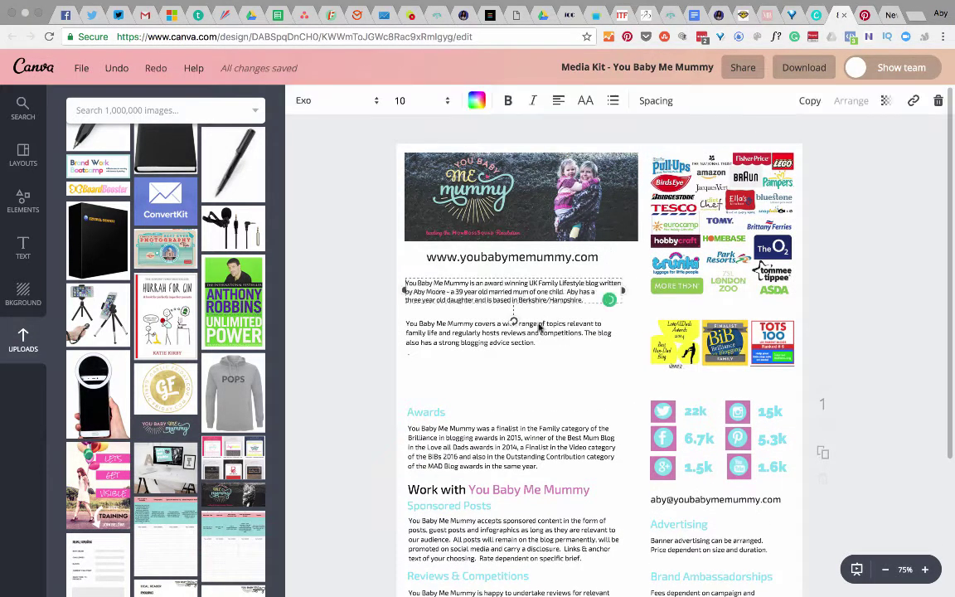
pyautogui.click(547, 219)
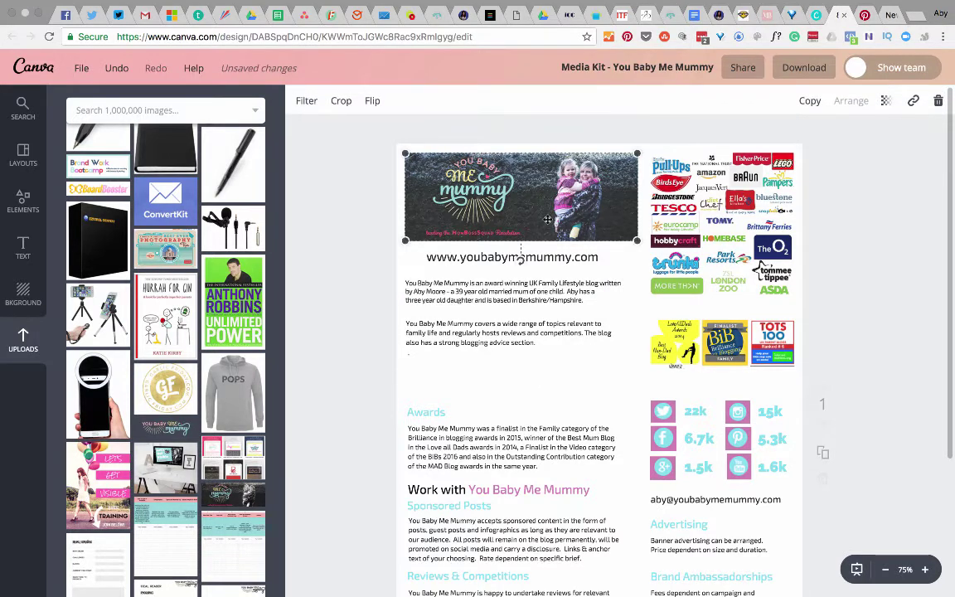
pyautogui.click(811, 246)
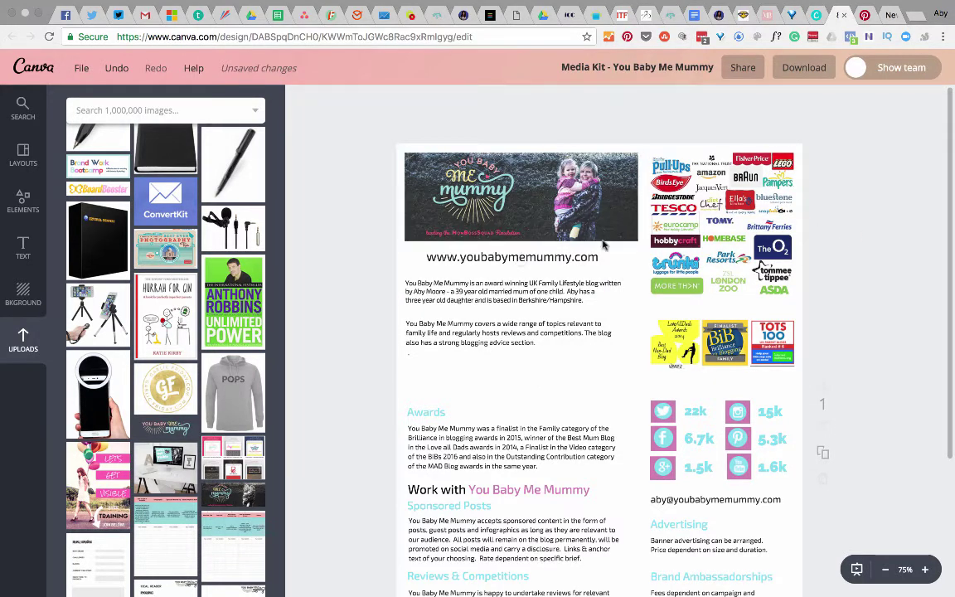
pyautogui.scroll(-3, 608, 321)
pyautogui.scroll(2, 565, 224)
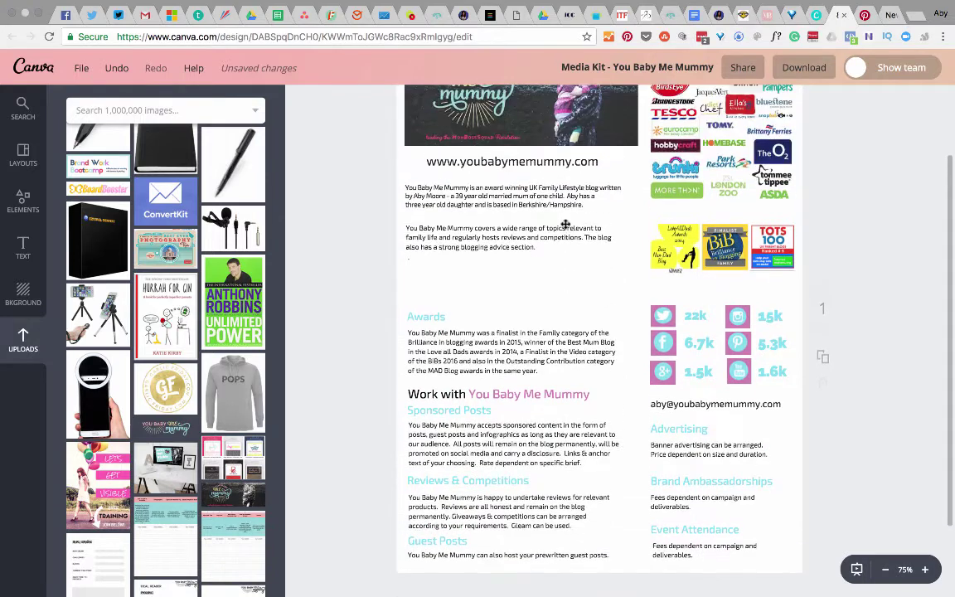
pyautogui.click(493, 235)
pyautogui.click(490, 194)
pyautogui.scroll(2, 493, 212)
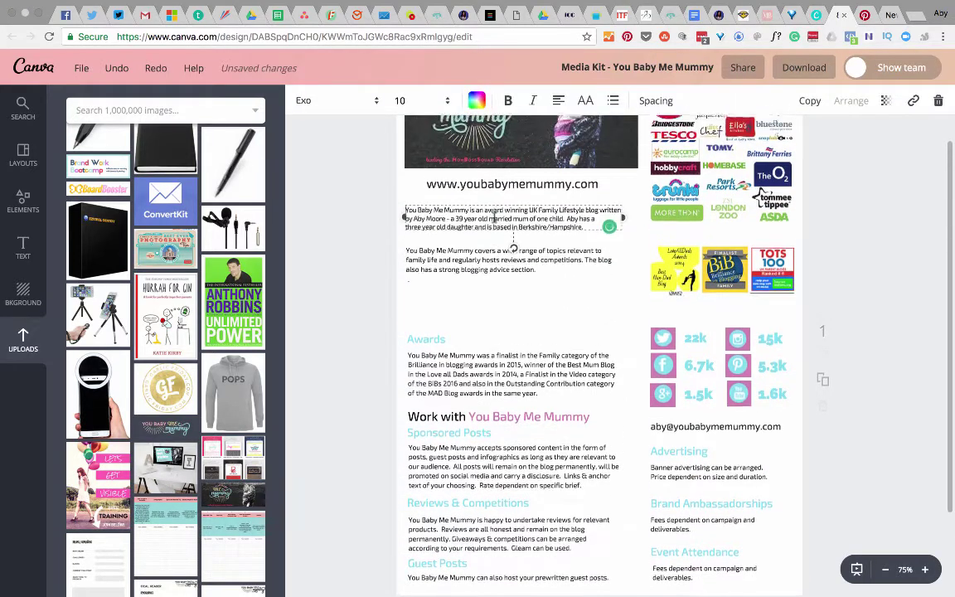
# Step: Try adding the uploaded black-and-white You Baby Me Mummy banner to the page alongside the existing header
pyautogui.click(522, 189)
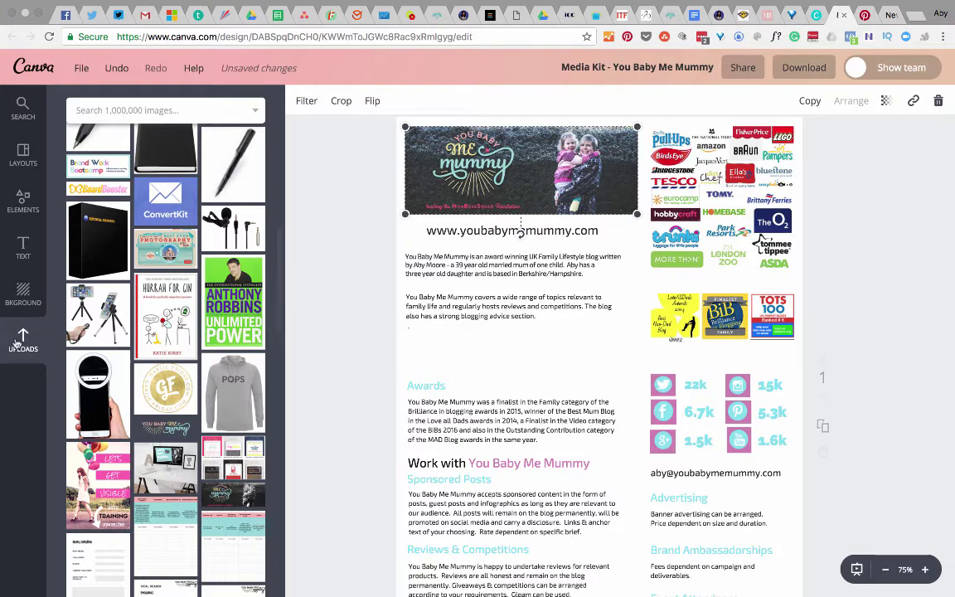
pyautogui.scroll(-1, 120, 346)
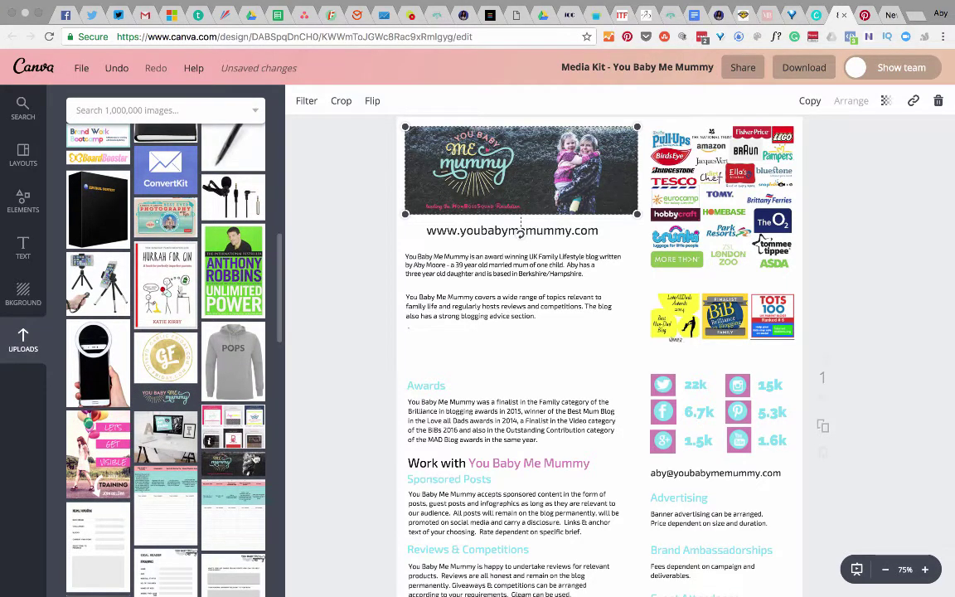
pyautogui.click(233, 461)
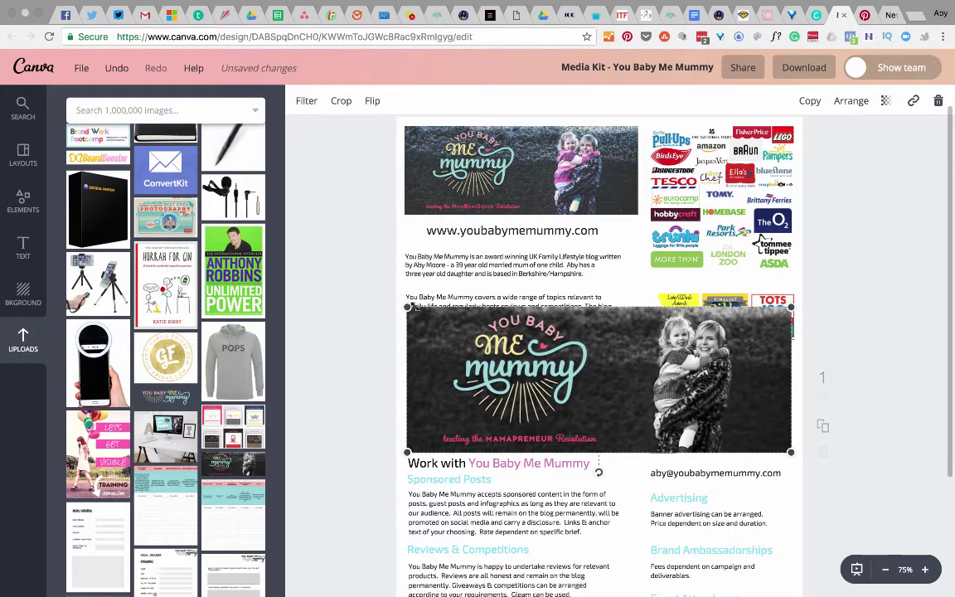
pyautogui.moveTo(407, 307); pyautogui.dragTo(396, 329)
pyautogui.moveTo(562, 375); pyautogui.dragTo(4, 523)
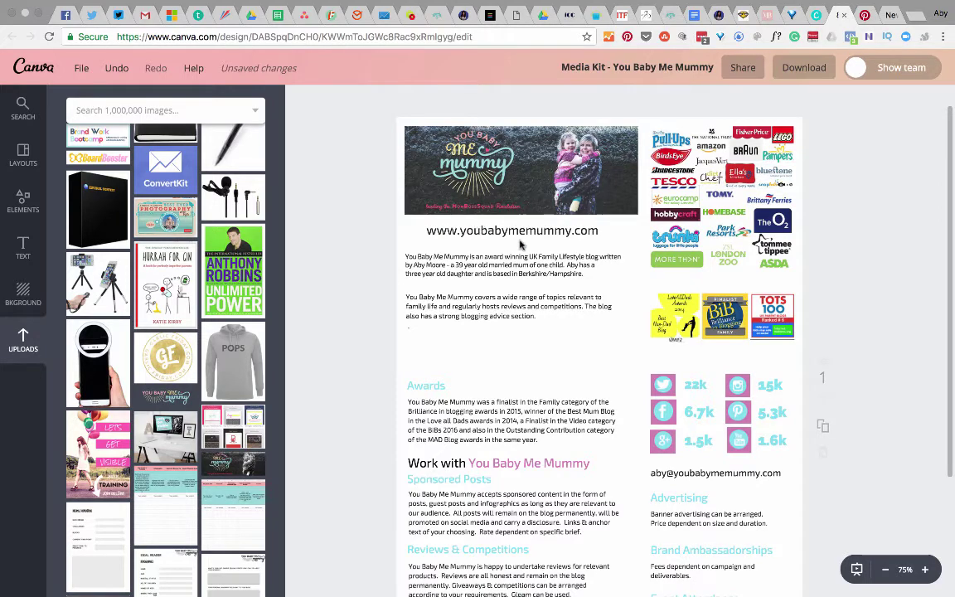
# Step: Inspect the Awards heading, the awards paragraph and the Event Attendance description as individual text boxes
pyautogui.scroll(-5, 557, 258)
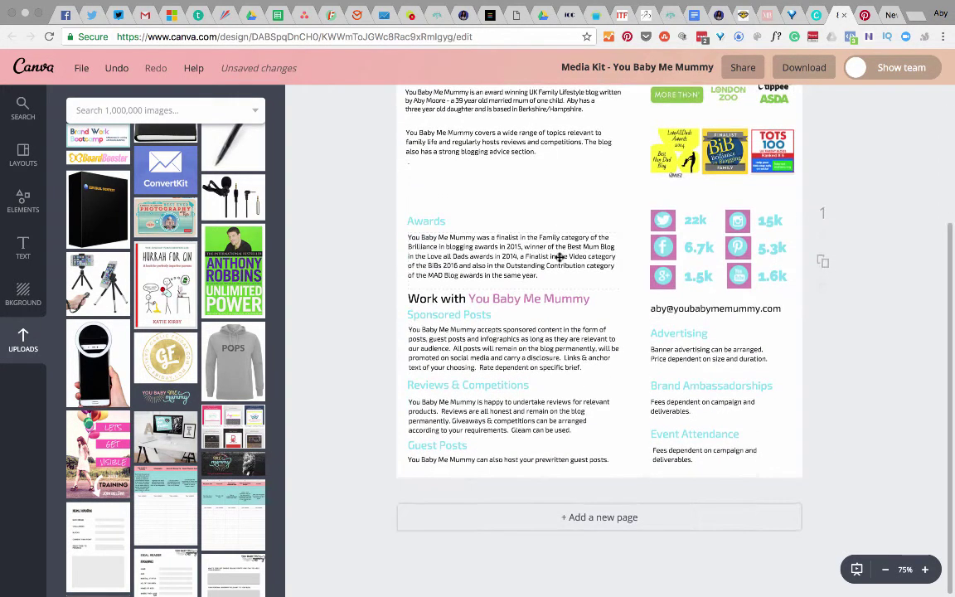
pyautogui.scroll(1, 553, 216)
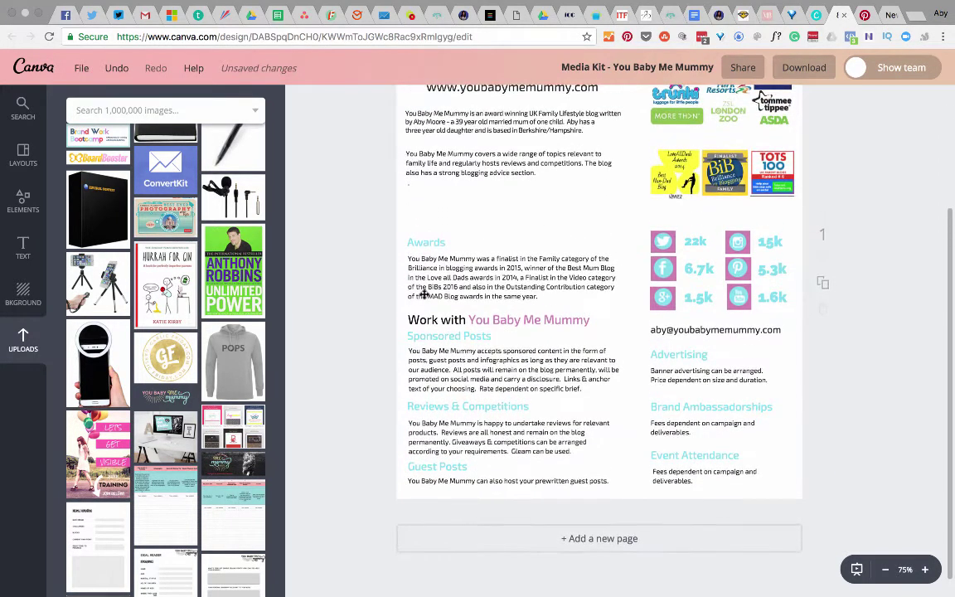
pyautogui.click(426, 241)
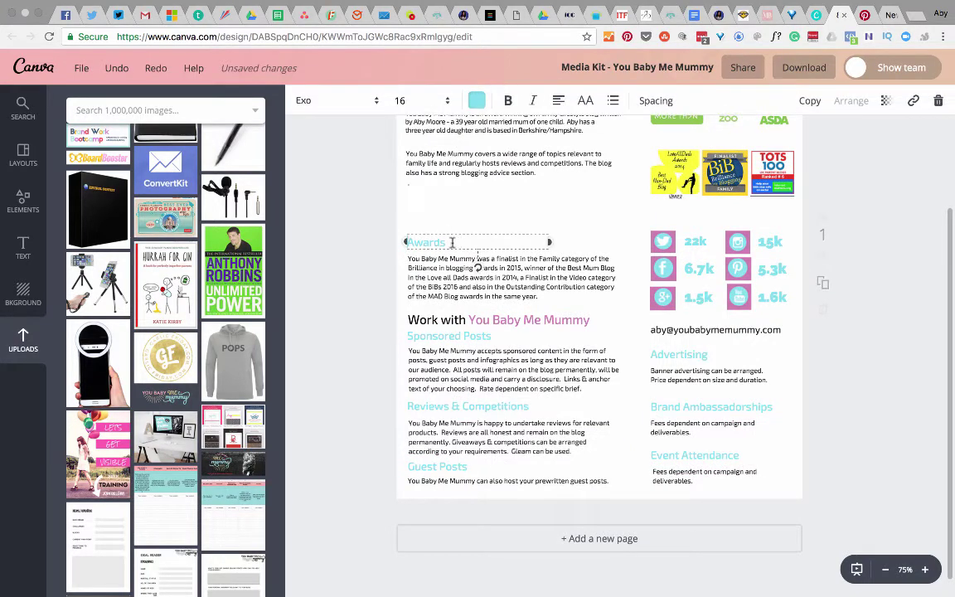
pyautogui.click(413, 265)
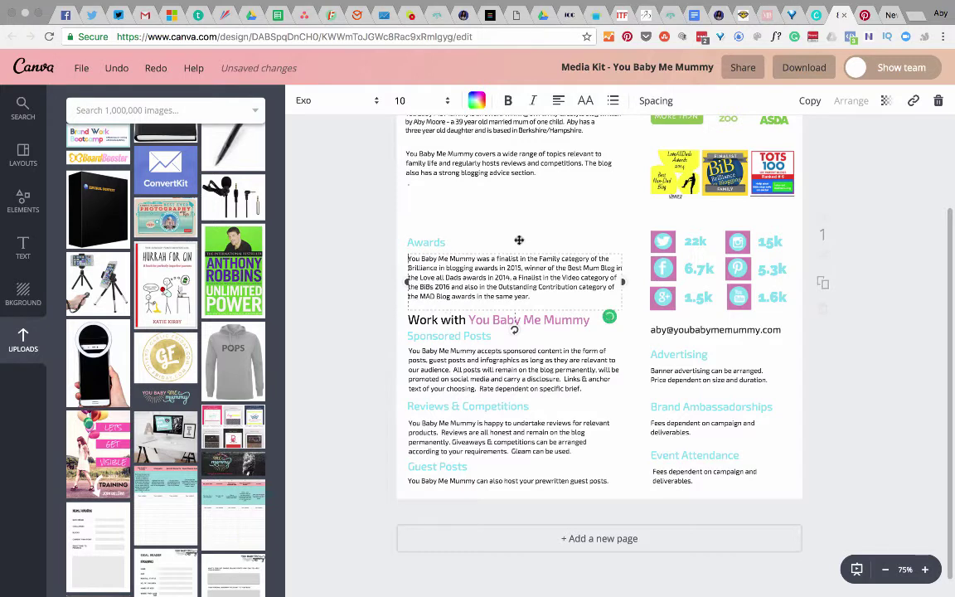
pyautogui.click(894, 214)
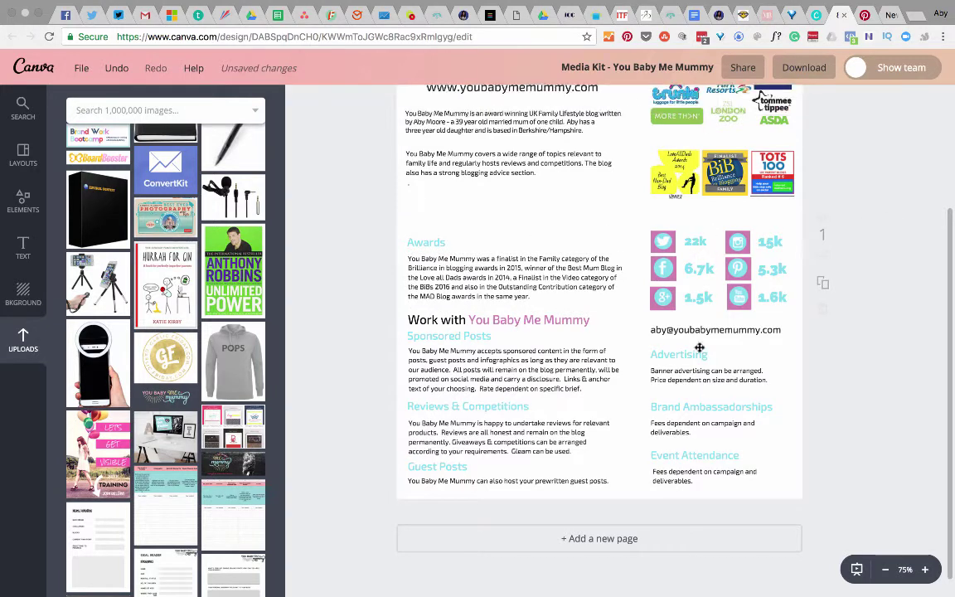
pyautogui.click(669, 471)
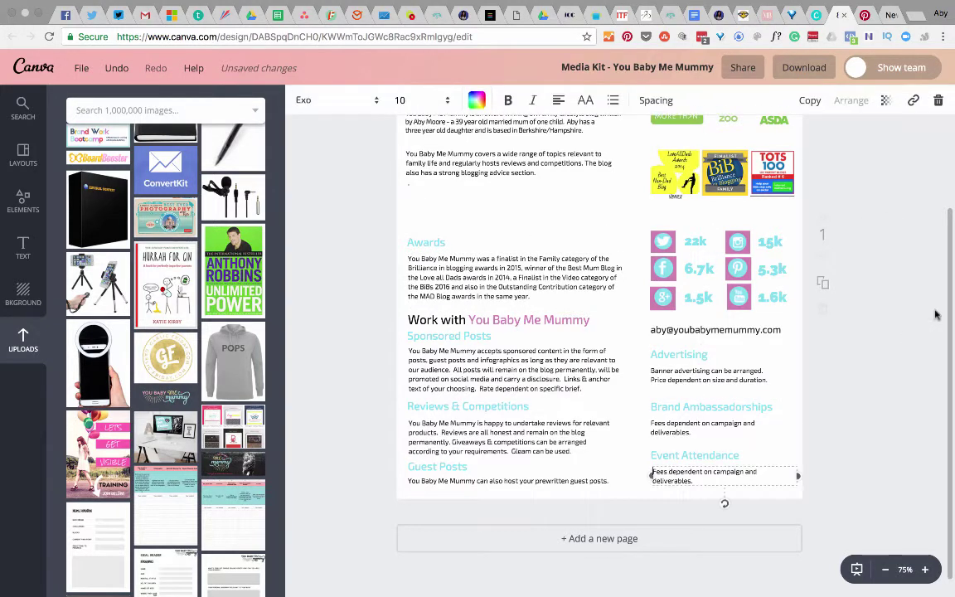
pyautogui.click(904, 277)
pyautogui.scroll(3, 903, 277)
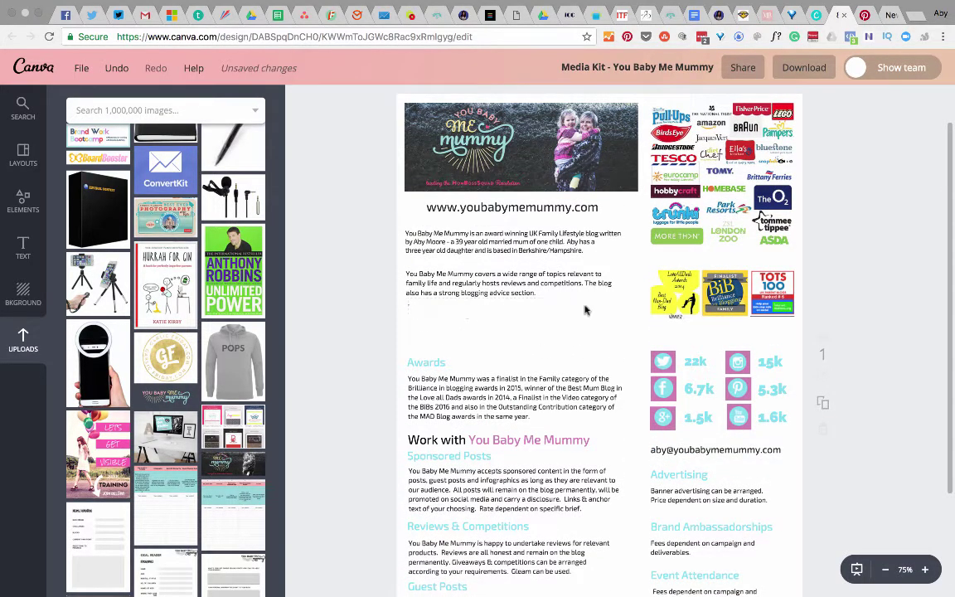
pyautogui.scroll(1, 558, 315)
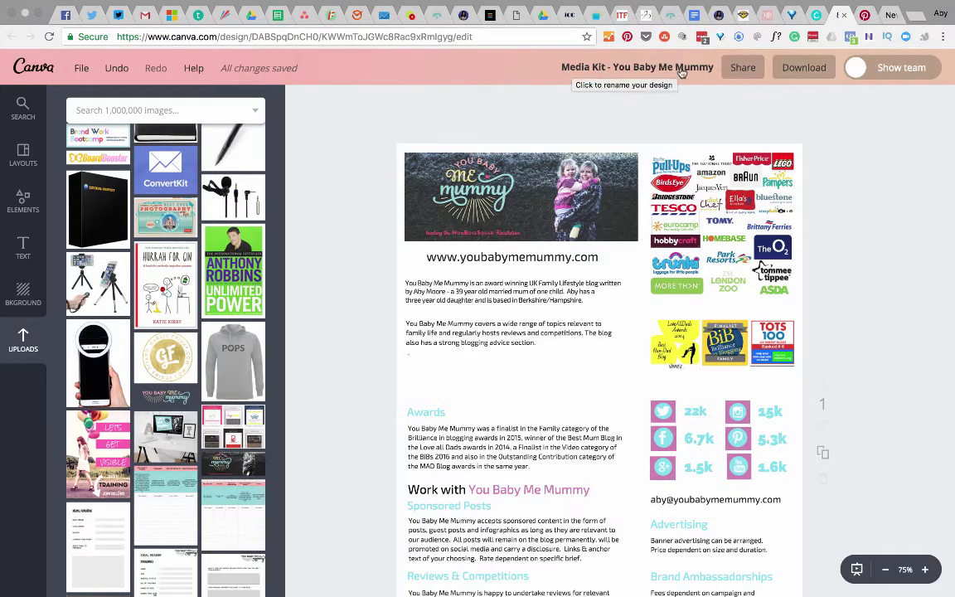
# Step: Open the download options and review the available file types, keeping PNG (Recommended) selected
pyautogui.click(821, 70)
pyautogui.click(798, 136)
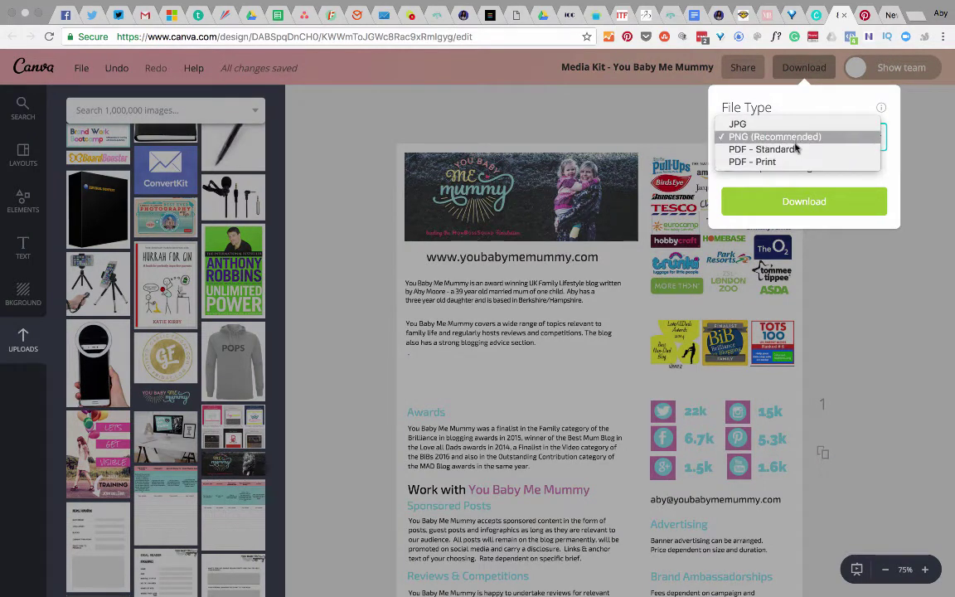
pyautogui.click(794, 136)
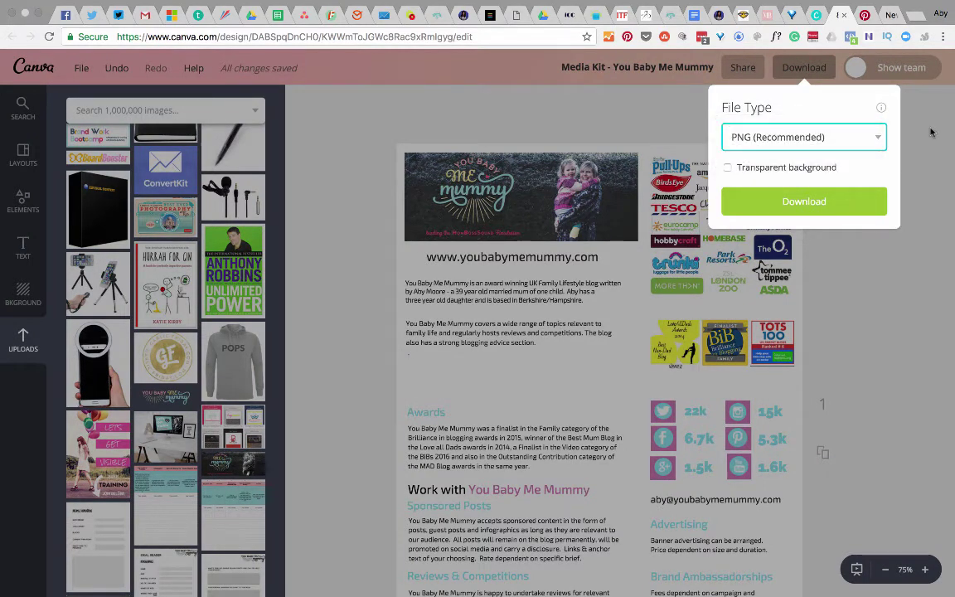
# Step: Check the list of download file types once more and close the download options without downloading
pyautogui.click(757, 138)
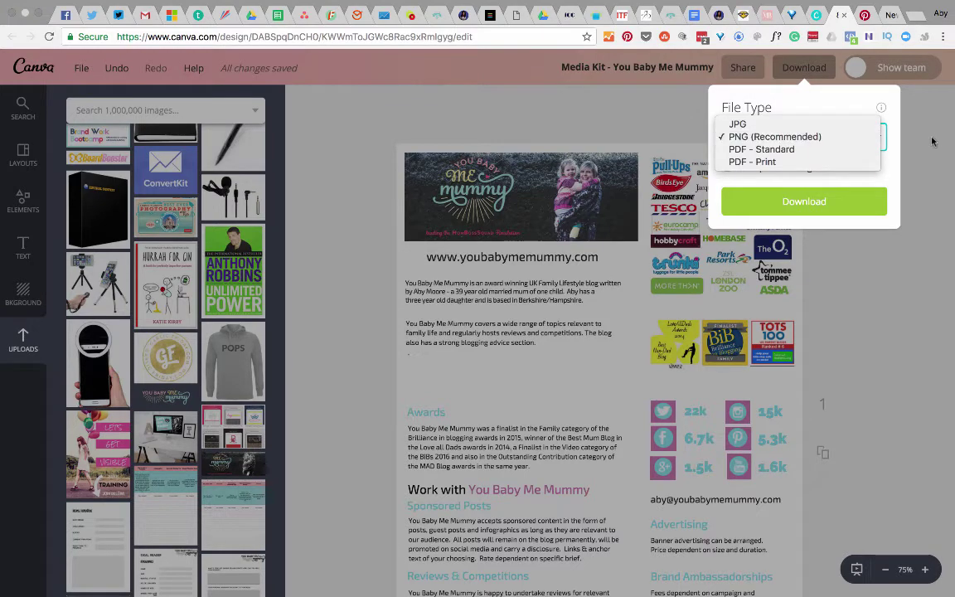
pyautogui.click(784, 138)
pyautogui.click(667, 122)
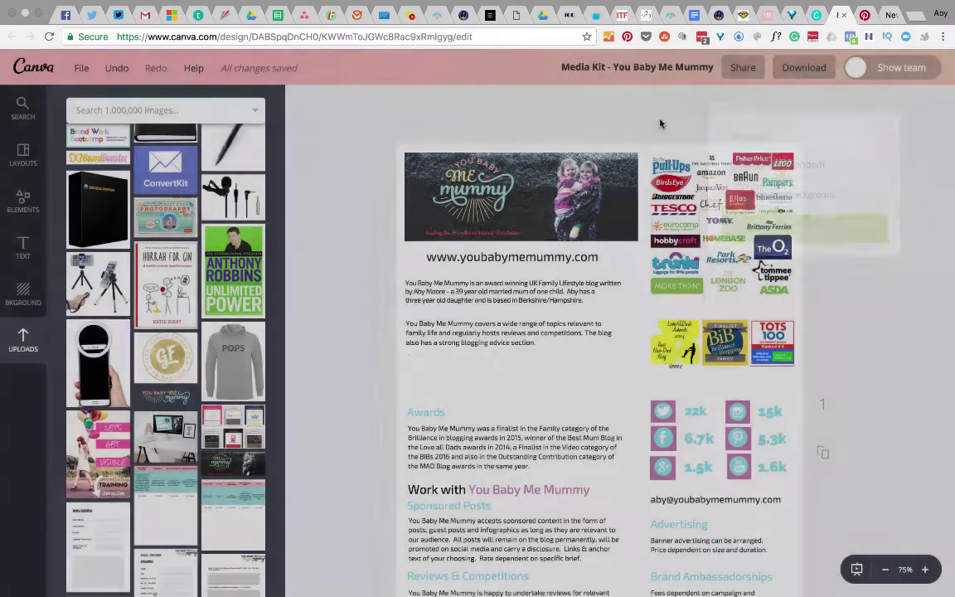
# Step: Look over the whole media kit page, from the header and award badges to the social statistics and service descriptions
pyautogui.scroll(-3, 664, 121)
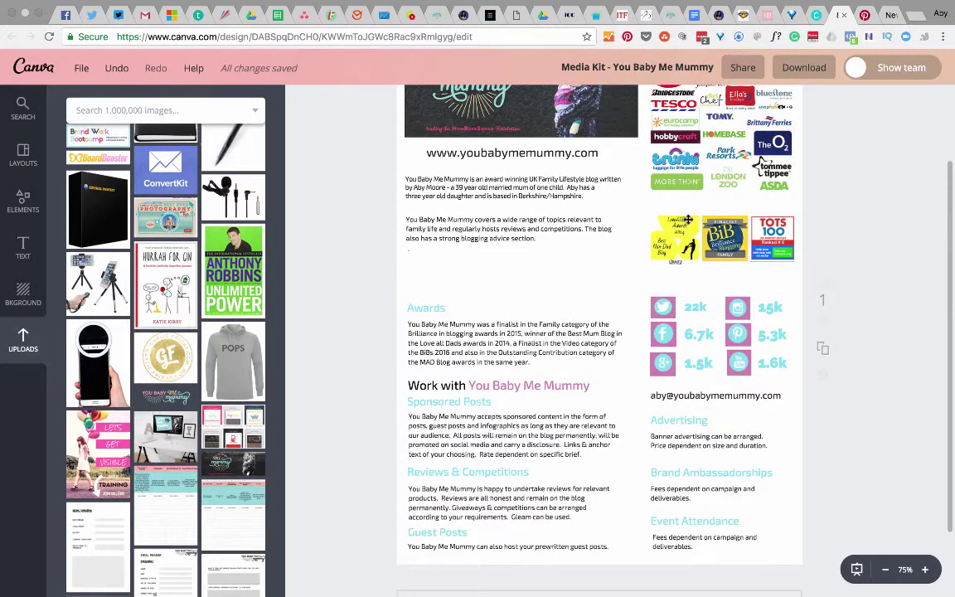
pyautogui.click(723, 238)
pyautogui.scroll(2, 679, 223)
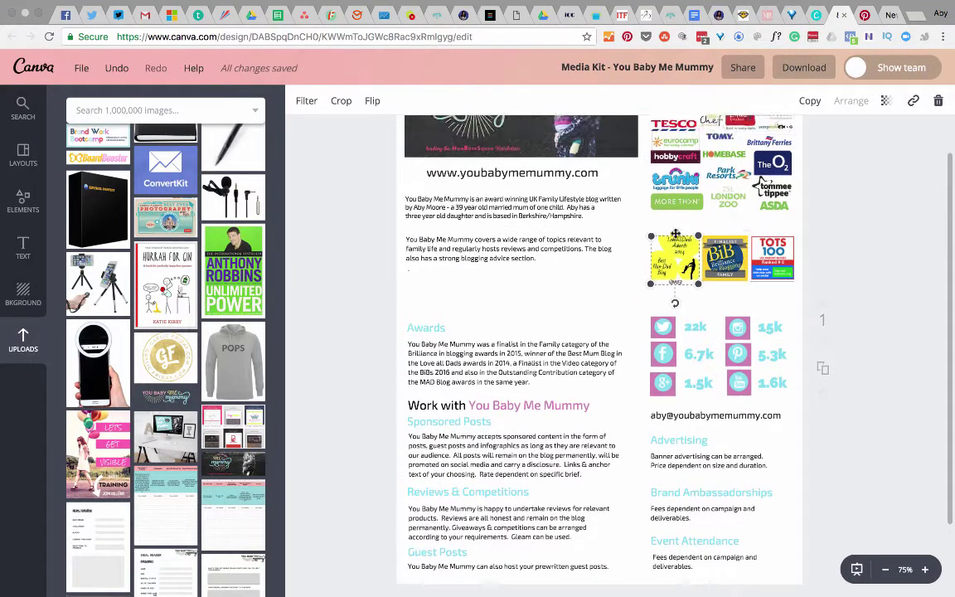
pyautogui.click(817, 189)
pyautogui.scroll(1, 817, 192)
pyautogui.scroll(-4, 816, 193)
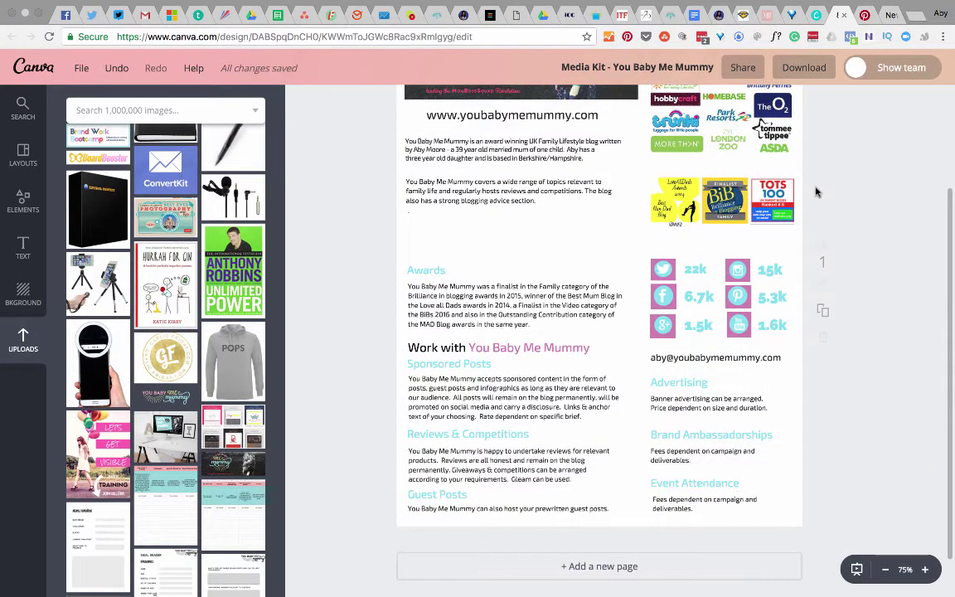
pyautogui.scroll(-2, 817, 192)
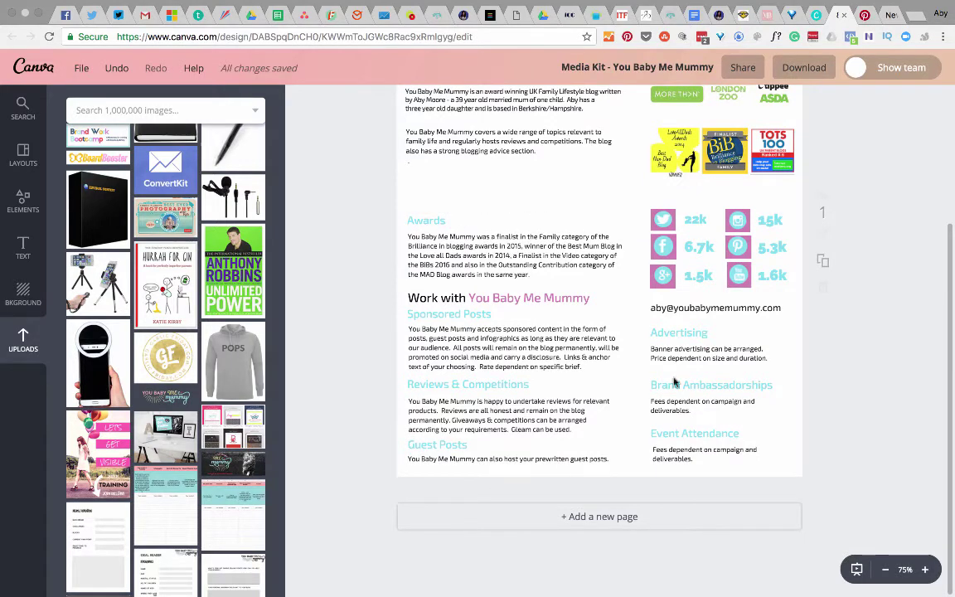
pyautogui.scroll(6, 700, 305)
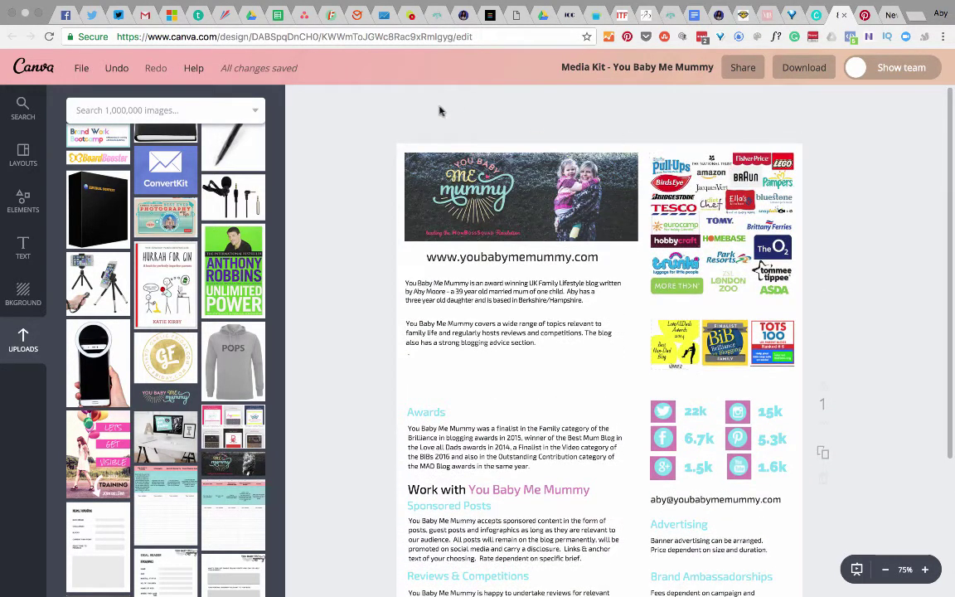
# Step: Switch to the blank A4 design and browse the ready-made Canva layouts for media kit templates
pyautogui.click(817, 14)
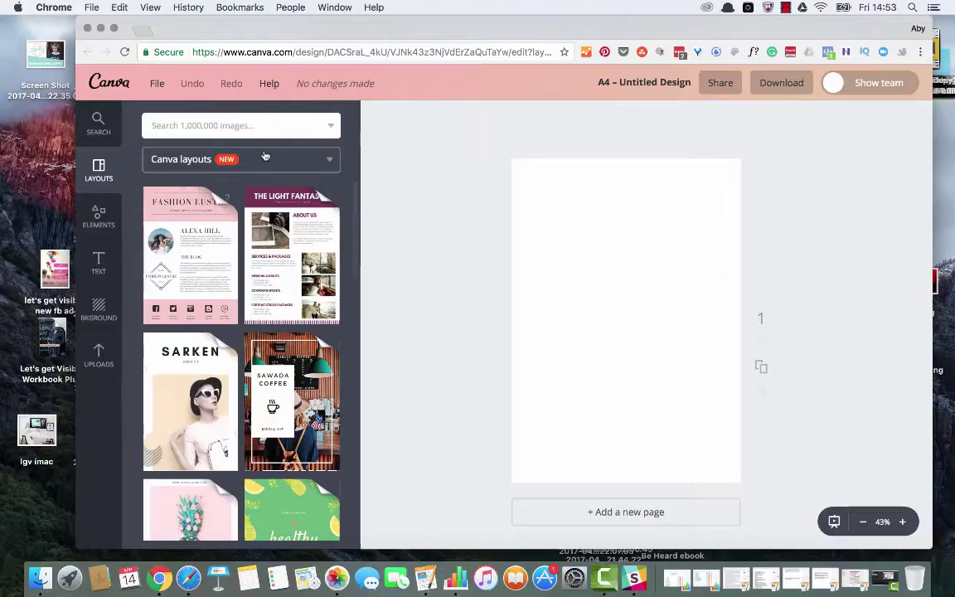
pyautogui.scroll(-4, 242, 296)
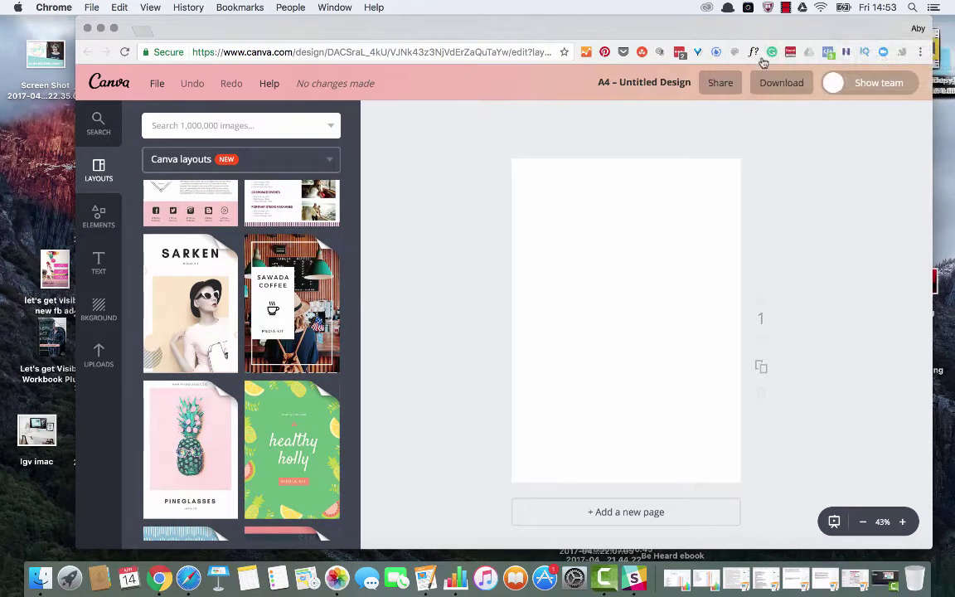
pyautogui.scroll(-12, 199, 228)
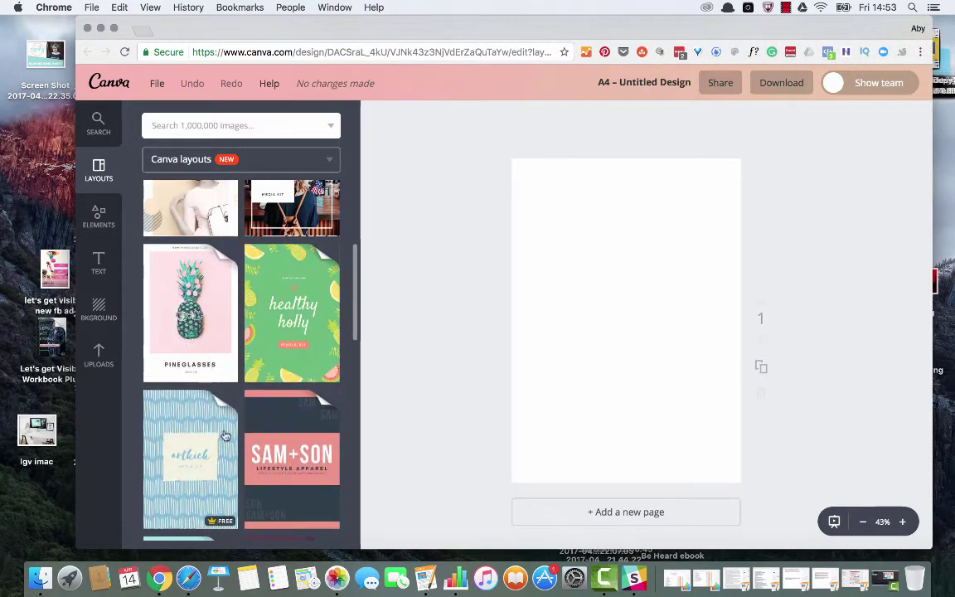
pyautogui.scroll(-14, 225, 435)
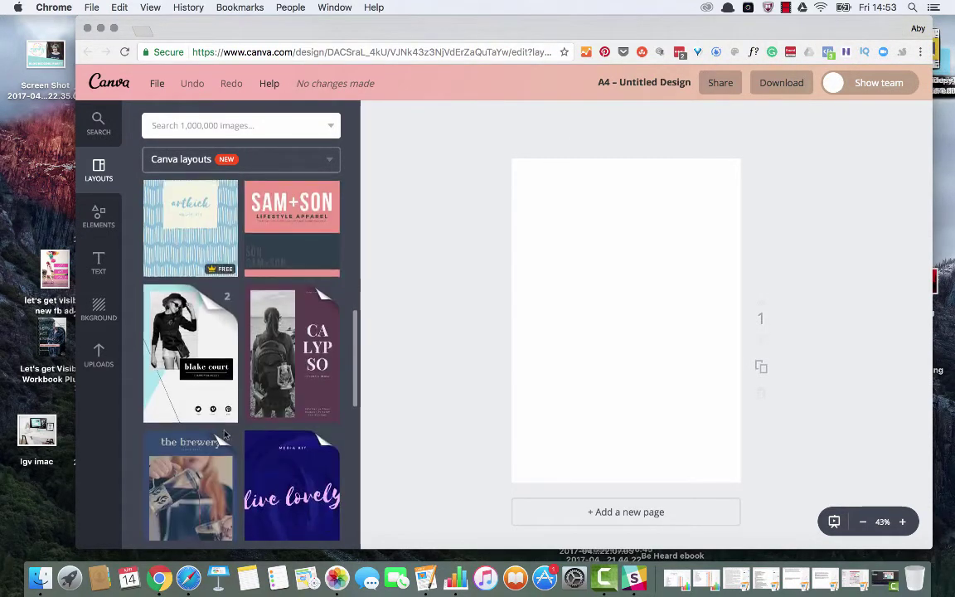
pyautogui.scroll(-1, 201, 387)
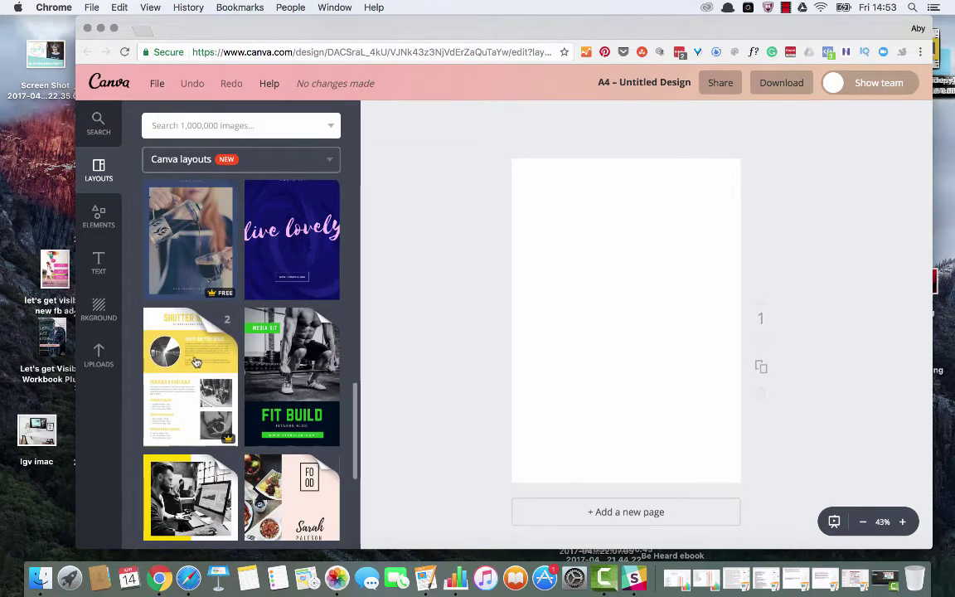
pyautogui.scroll(-4, 196, 362)
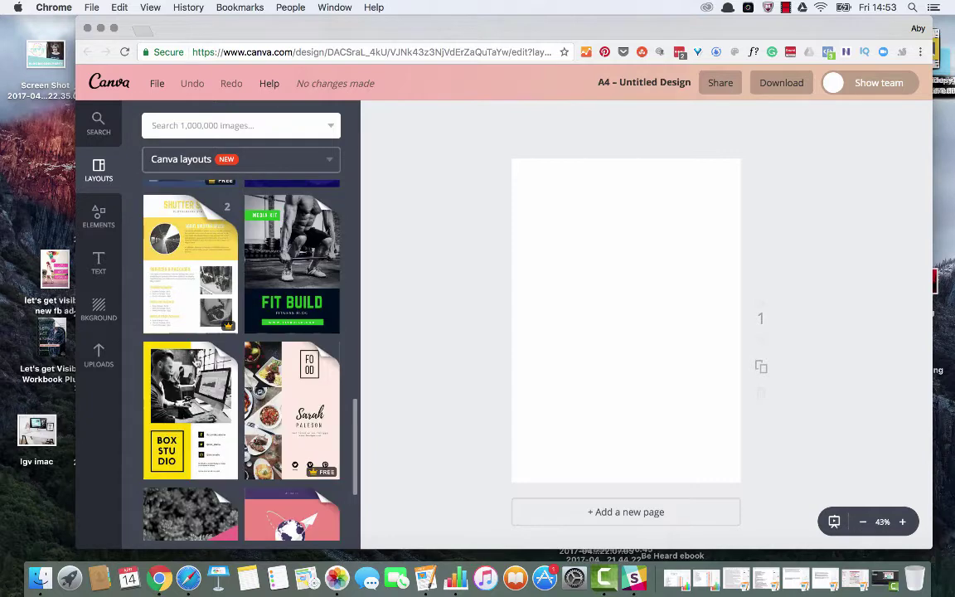
pyautogui.scroll(-9, 196, 363)
pyautogui.scroll(11, 196, 362)
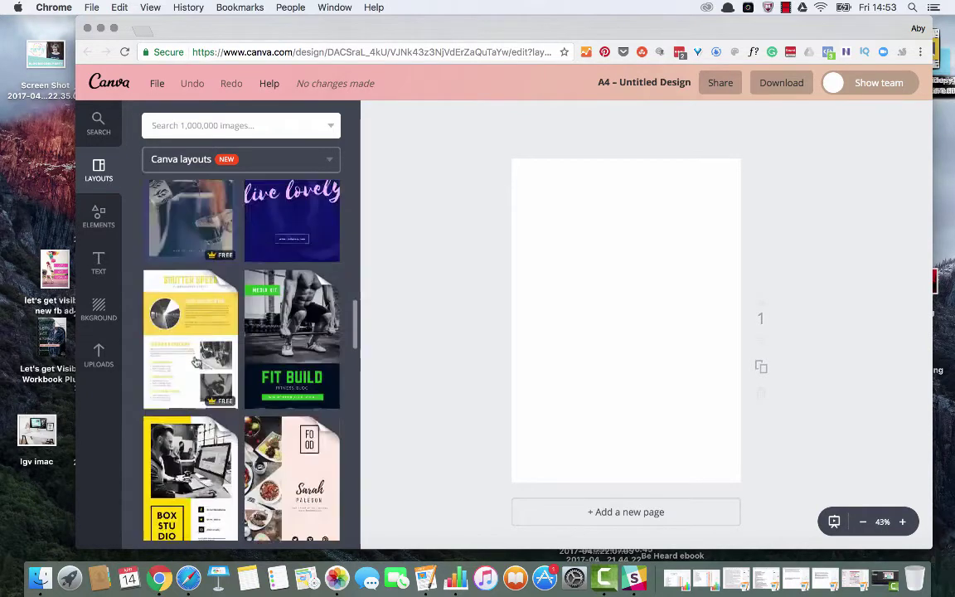
pyautogui.scroll(20, 195, 362)
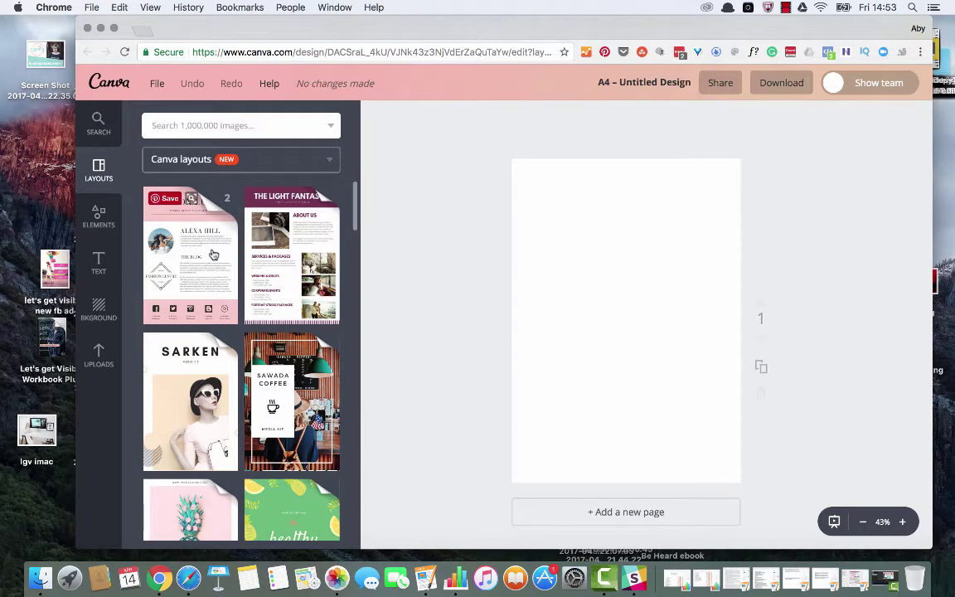
# Step: Apply the Pink Blogger Media Kit's Fashion Lustre page to the blank A4 page, also trying out its Services Offered page
pyautogui.moveTo(195, 240); pyautogui.dragTo(668, 215)
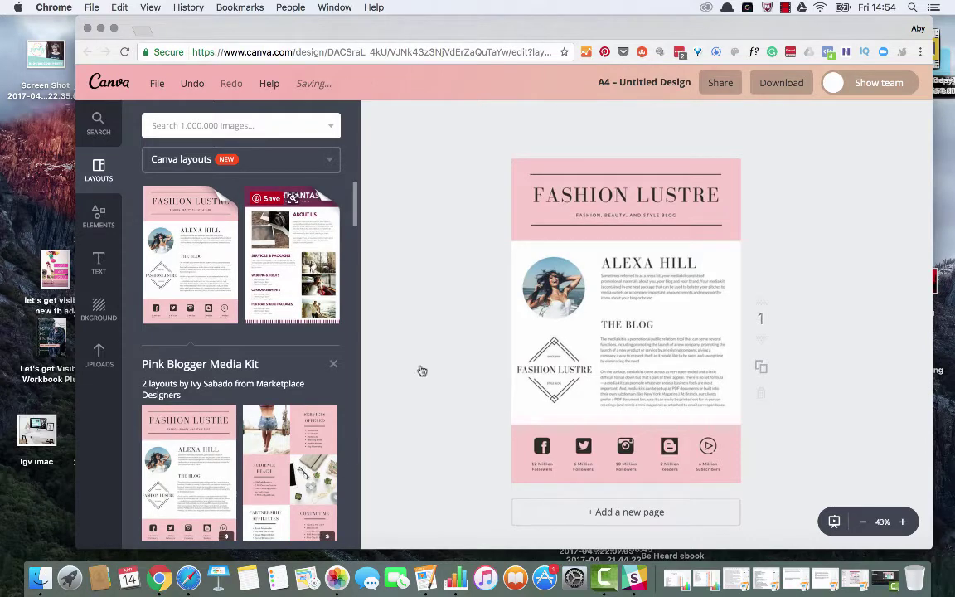
pyautogui.scroll(-3, 345, 448)
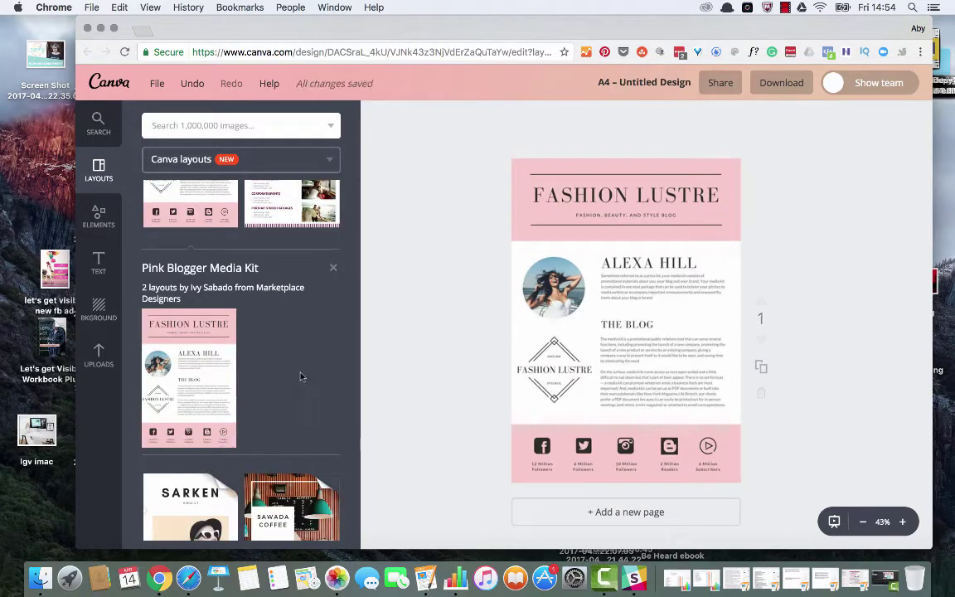
pyautogui.moveTo(303, 379); pyautogui.dragTo(611, 341)
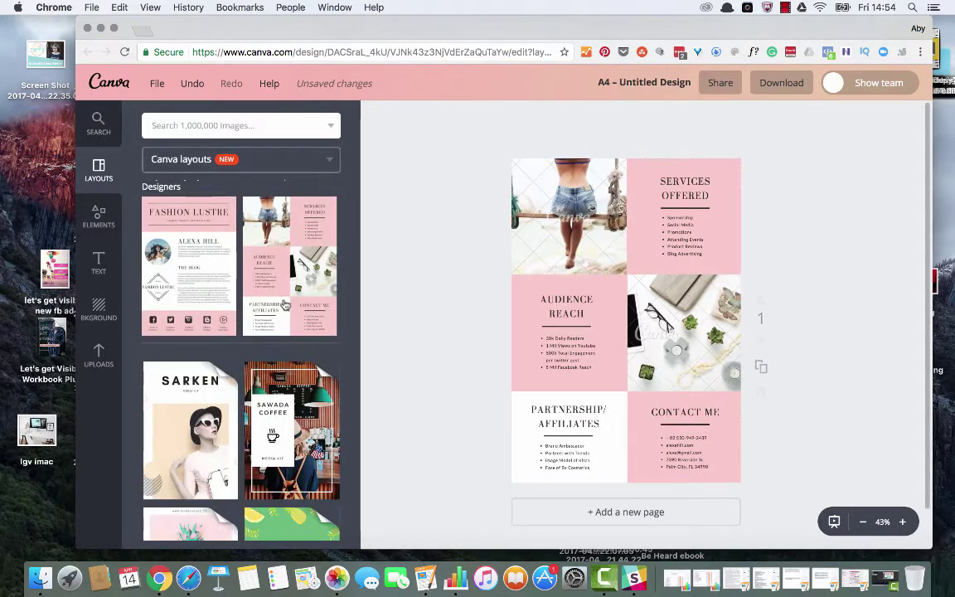
pyautogui.click(186, 263)
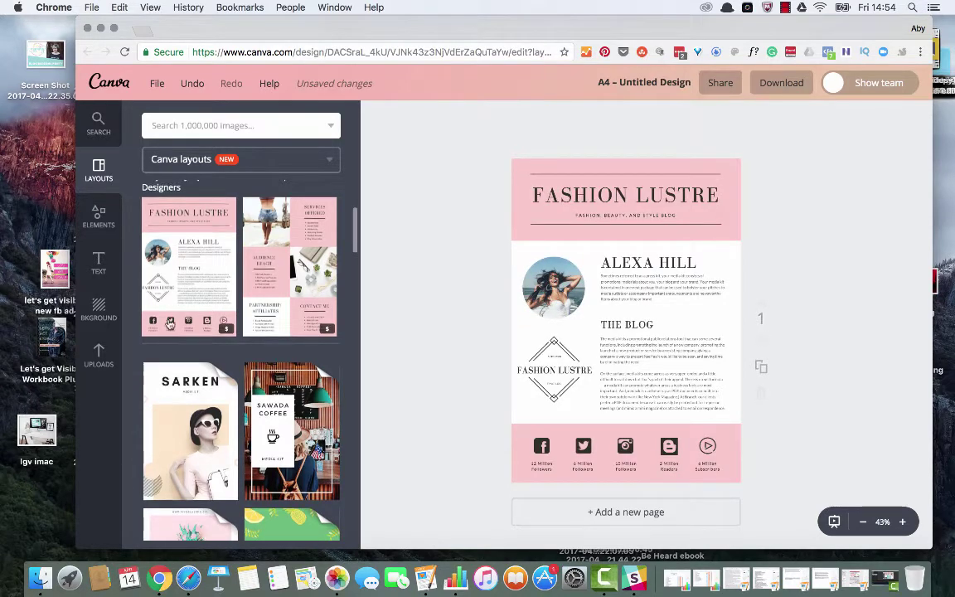
# Step: Recolor the header band behind the Fashion Lustre title with the turquoise brand color, leaving the other pink areas as they are
pyautogui.scroll(5, 169, 324)
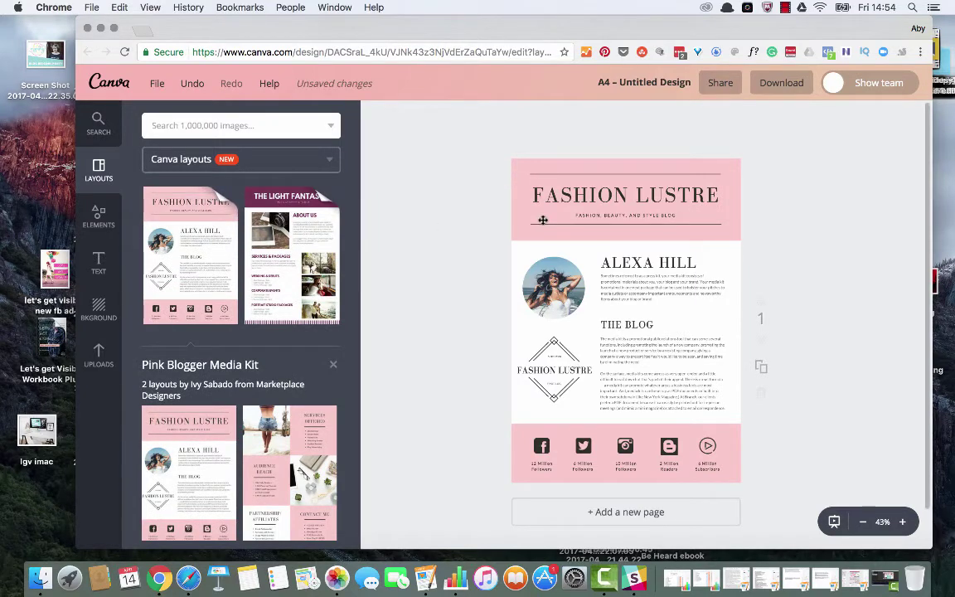
pyautogui.click(902, 522)
pyautogui.click(903, 522)
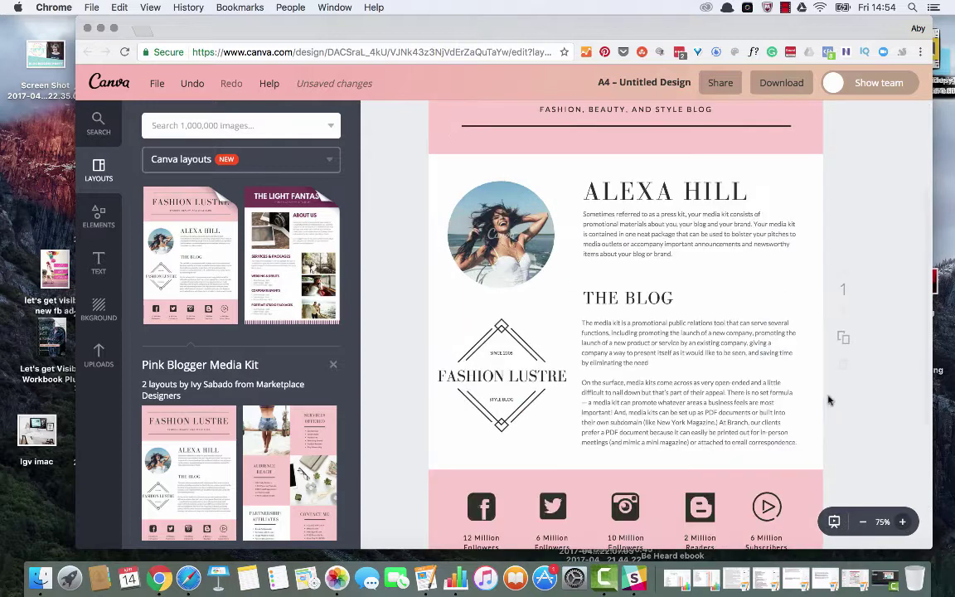
pyautogui.scroll(3, 833, 436)
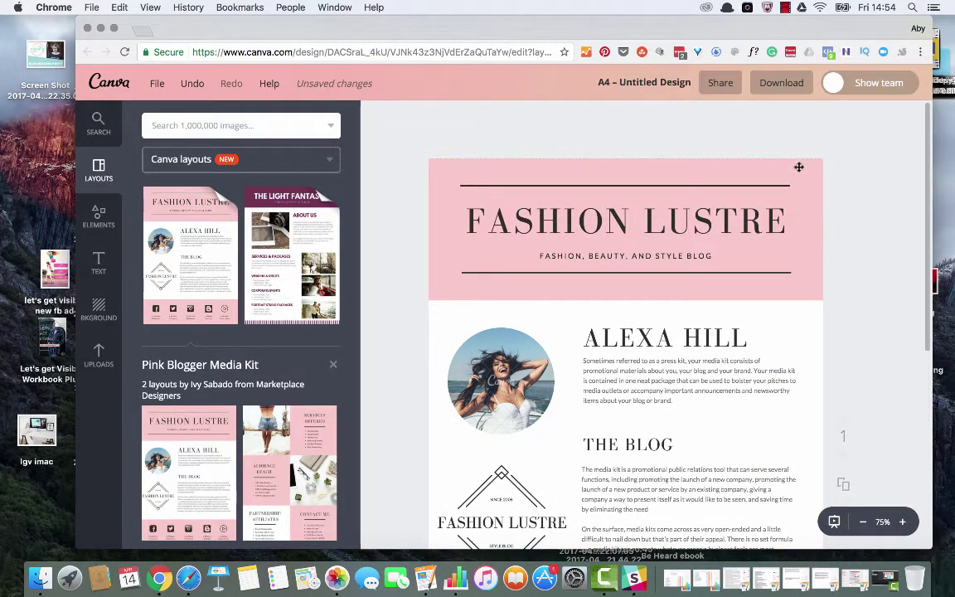
pyautogui.click(799, 167)
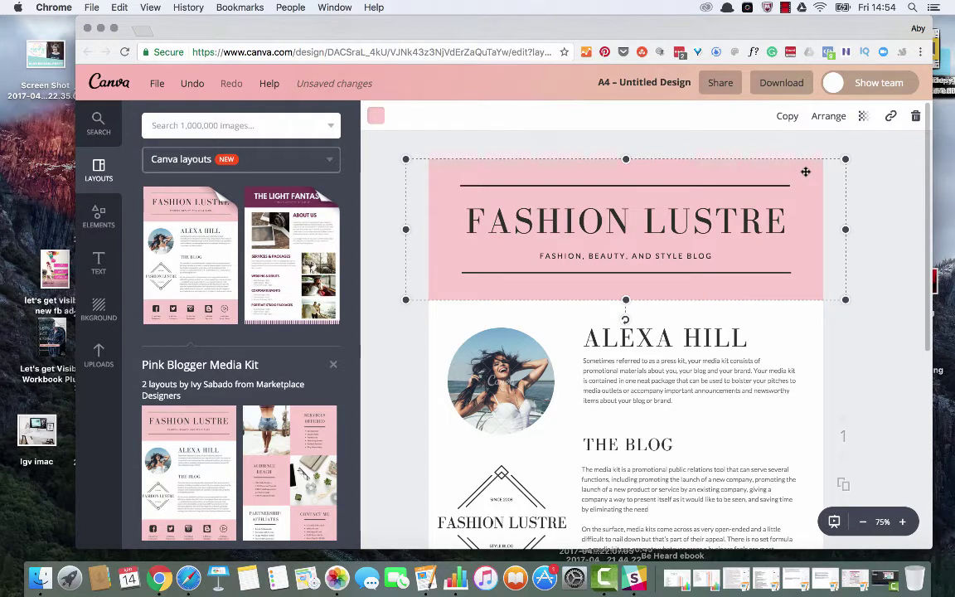
pyautogui.click(378, 115)
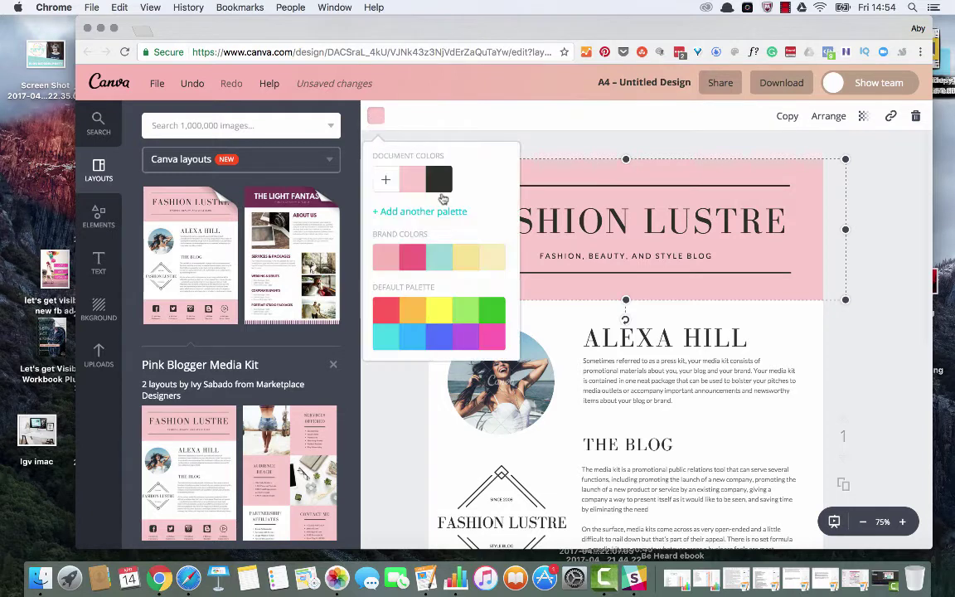
pyautogui.click(444, 261)
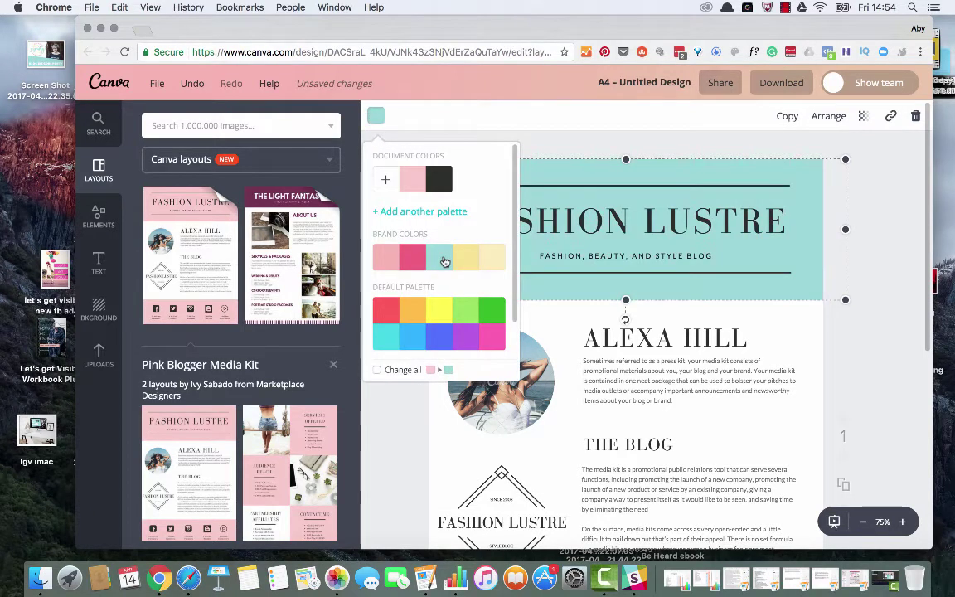
pyautogui.click(538, 129)
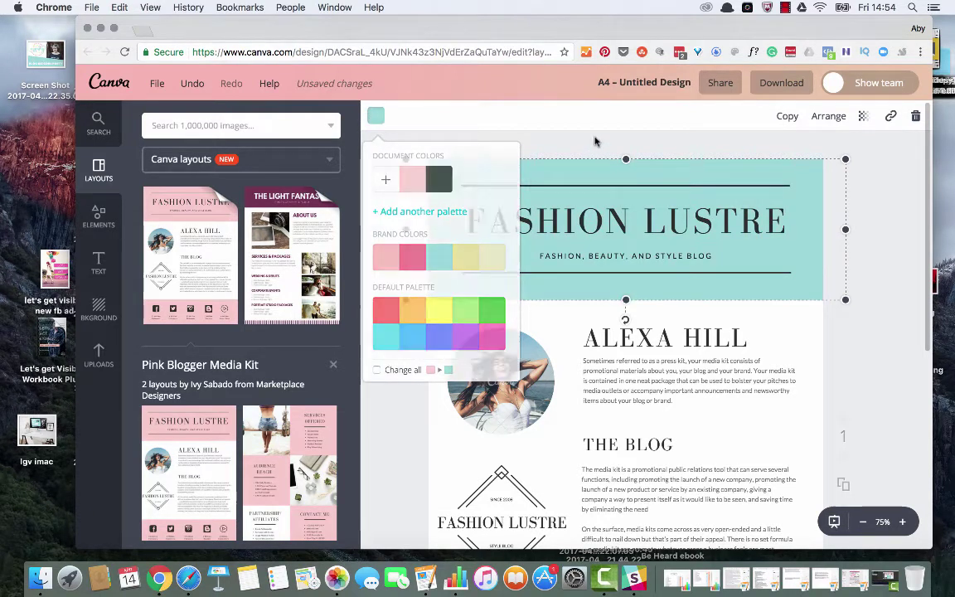
# Step: Replace the FASHION LUSTRE title in the header band with YOUR BLOG NAME
pyautogui.click(653, 224)
pyautogui.moveTo(416, 205); pyautogui.dragTo(668, 221)
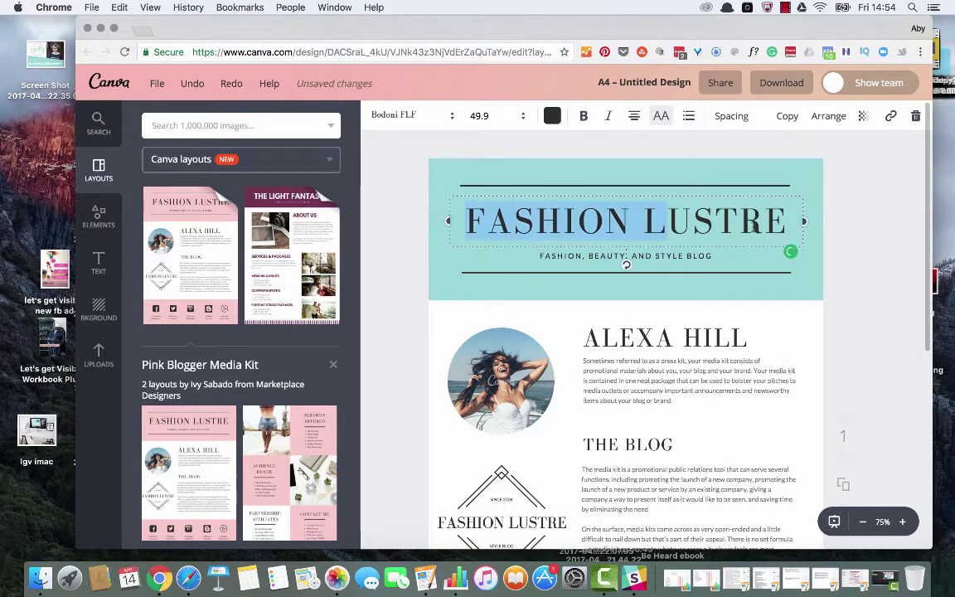
pyautogui.moveTo(754, 225); pyautogui.dragTo(786, 227)
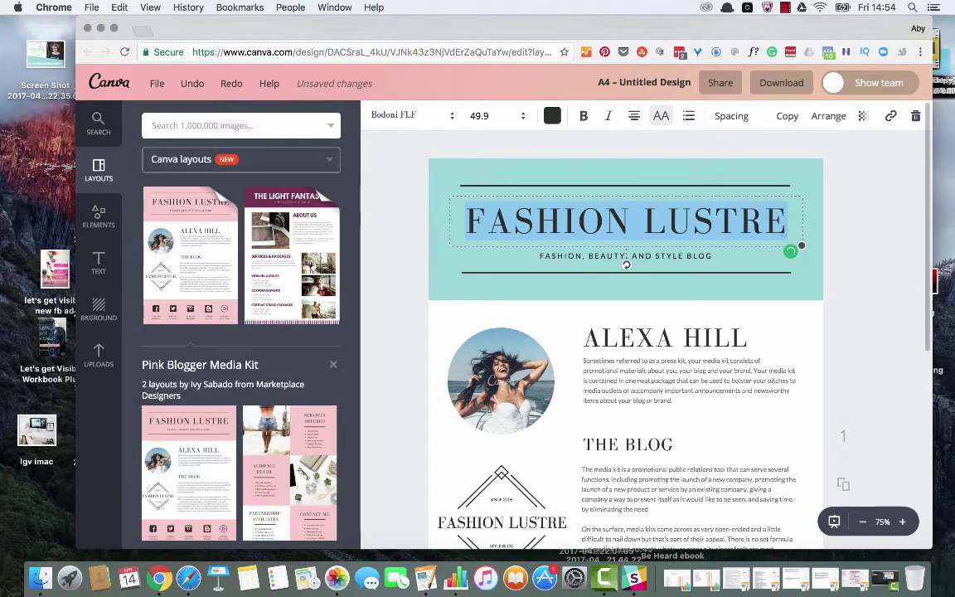
pyautogui.write('YOU BAB')
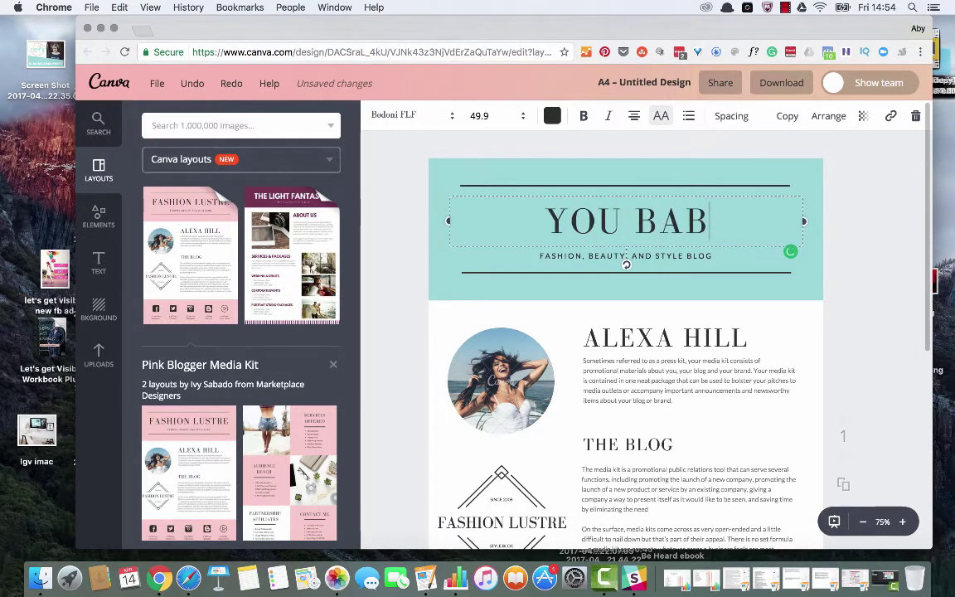
pyautogui.press('BackSpace')
pyautogui.press('BackSpace')
pyautogui.press('BackSpace')
pyautogui.press('BackSpace')
pyautogui.press('BackSpace')
pyautogui.press('BackSpace')
pyautogui.write('U')
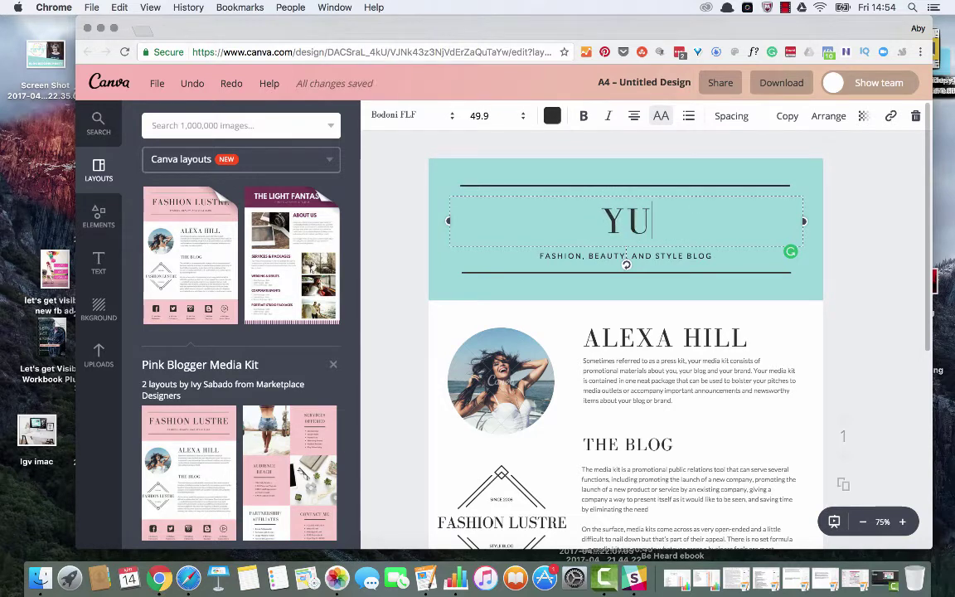
pyautogui.write('R B')
pyautogui.press('BackSpace')
pyautogui.press('BackSpace')
pyautogui.press('BackSpace')
pyautogui.press('BackSpace')
pyautogui.press('BackSpace')
pyautogui.write('YOUR')
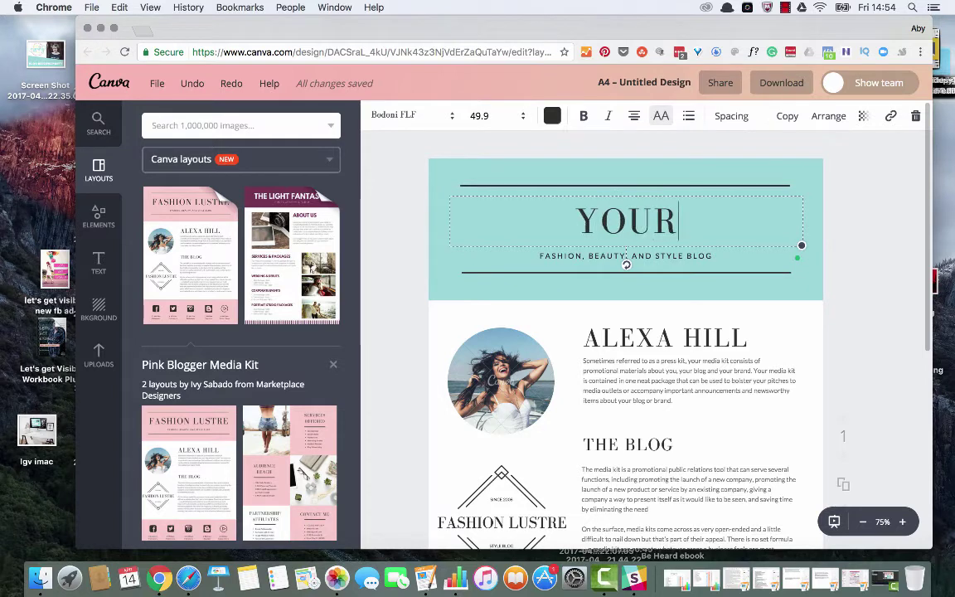
pyautogui.write(' BLOG NAME')
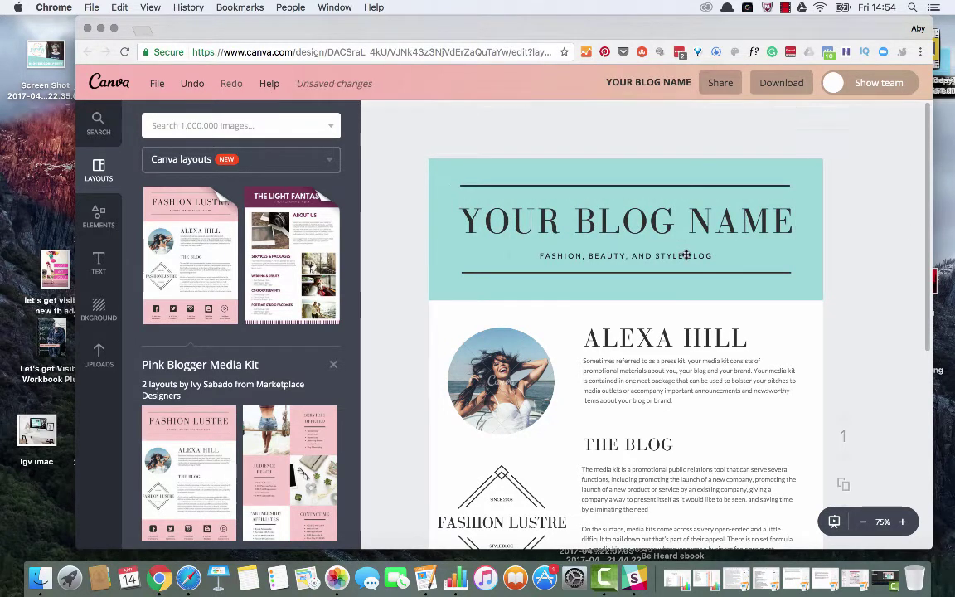
# Step: Shorten the tagline under the header title to FASHION BLOG
pyautogui.click(564, 255)
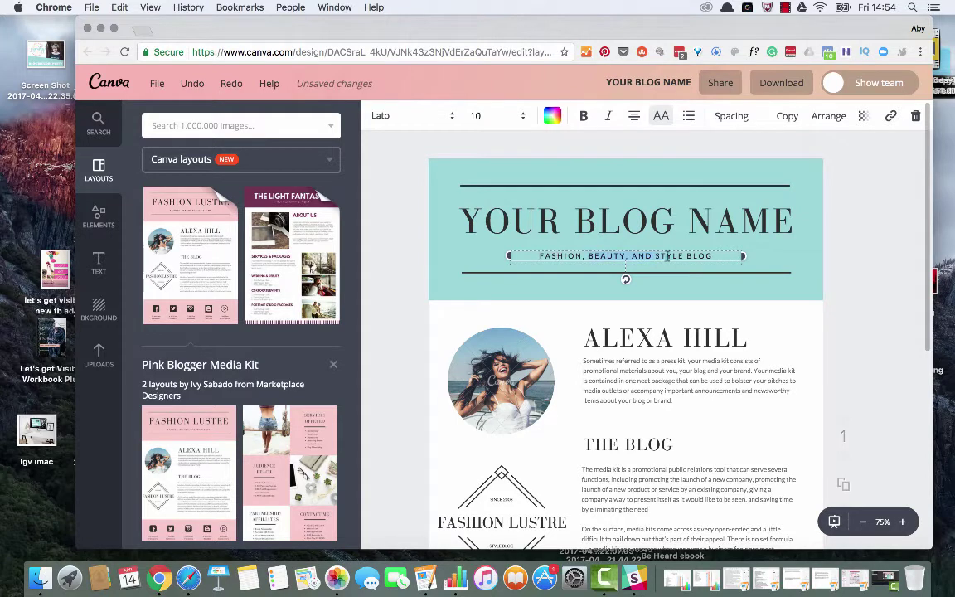
pyautogui.press('BackSpace')
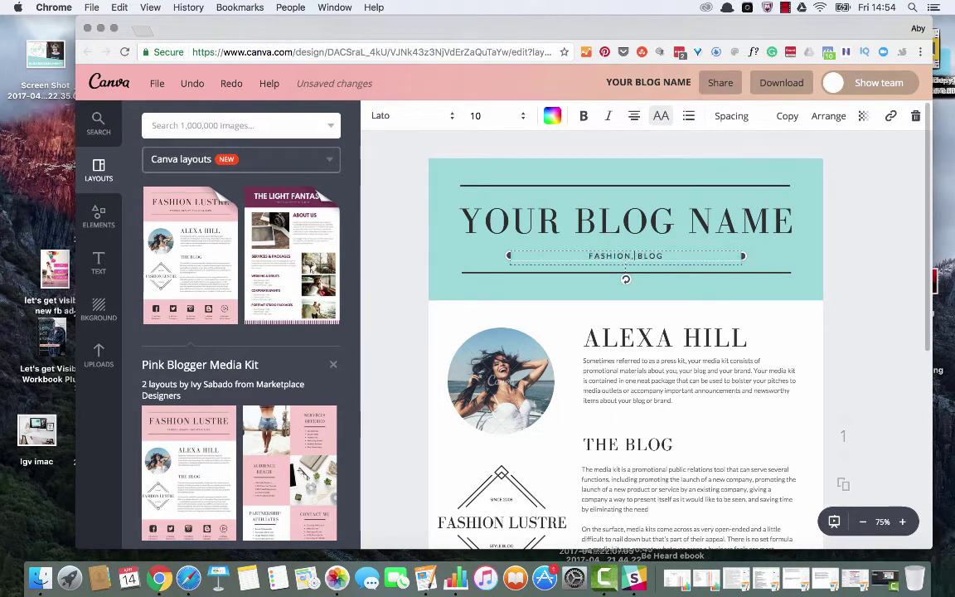
pyautogui.click(892, 238)
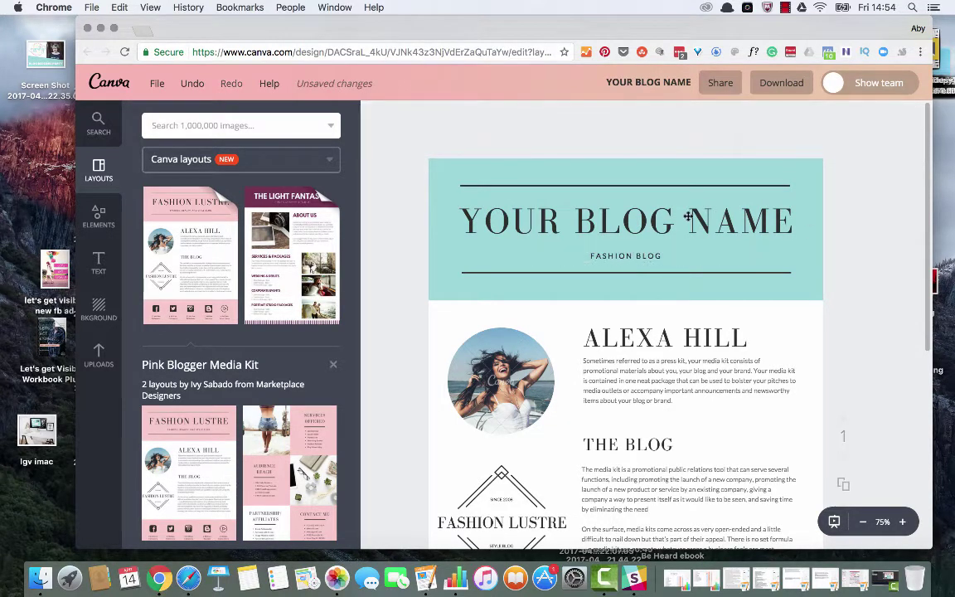
# Step: Place a plain circular photo frame from the Frames collection on the media kit page
pyautogui.scroll(-2, 688, 215)
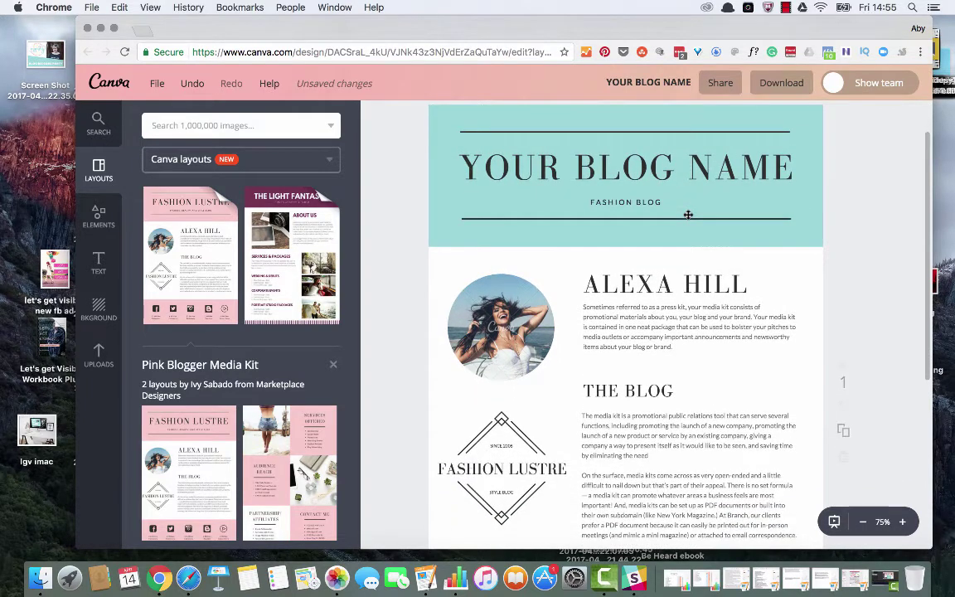
pyautogui.scroll(-4, 688, 214)
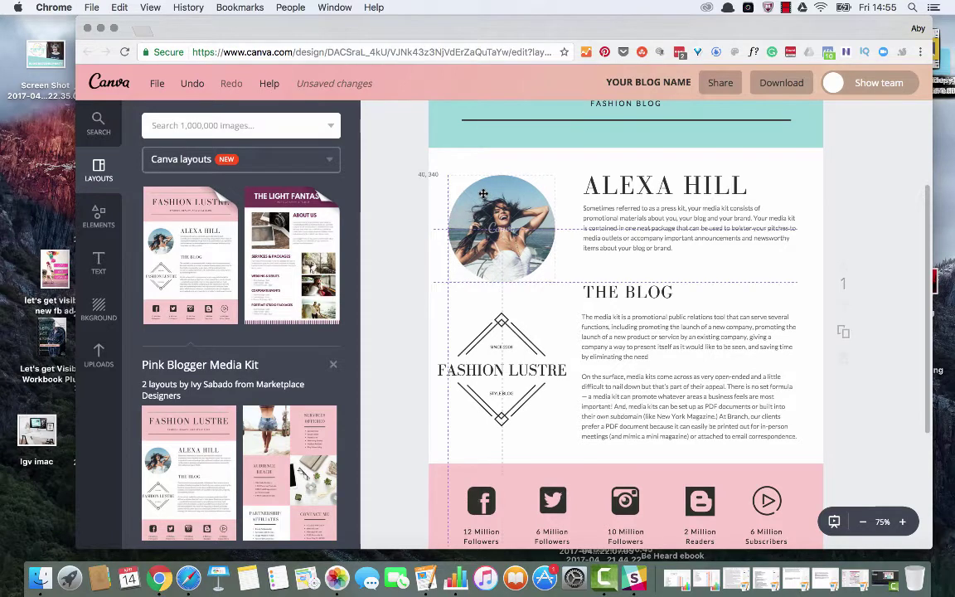
pyautogui.click(97, 219)
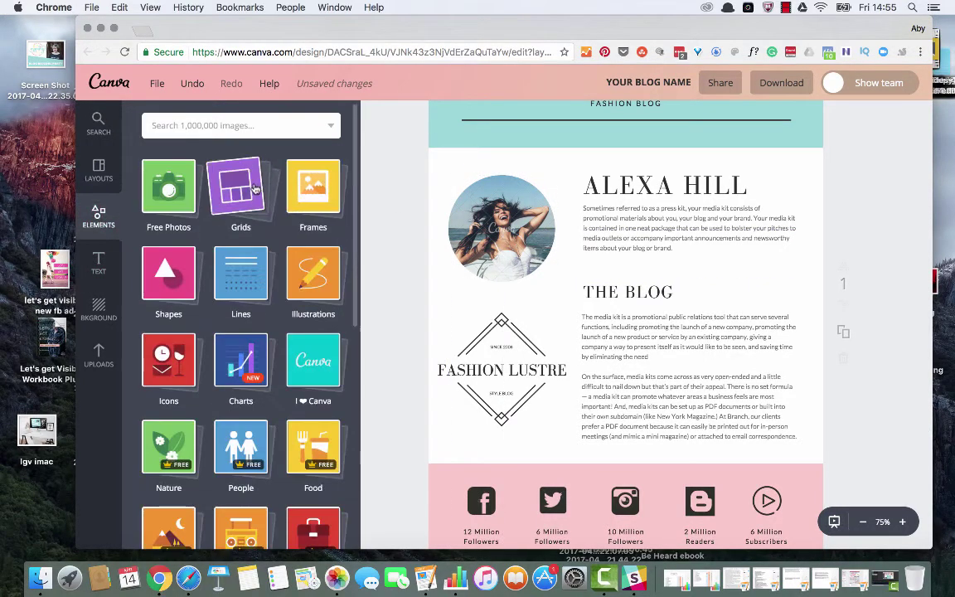
pyautogui.click(301, 194)
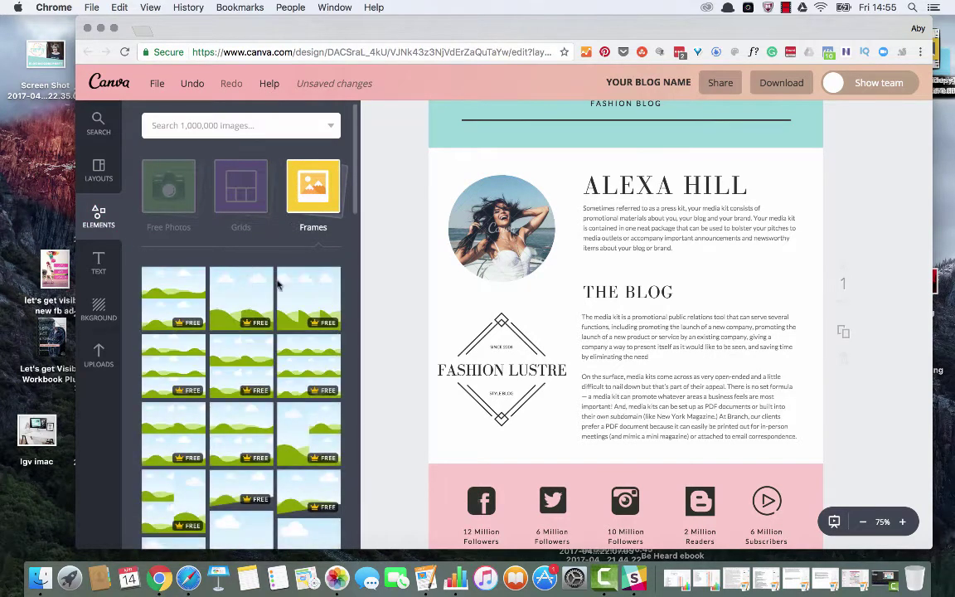
pyautogui.scroll(-5, 258, 386)
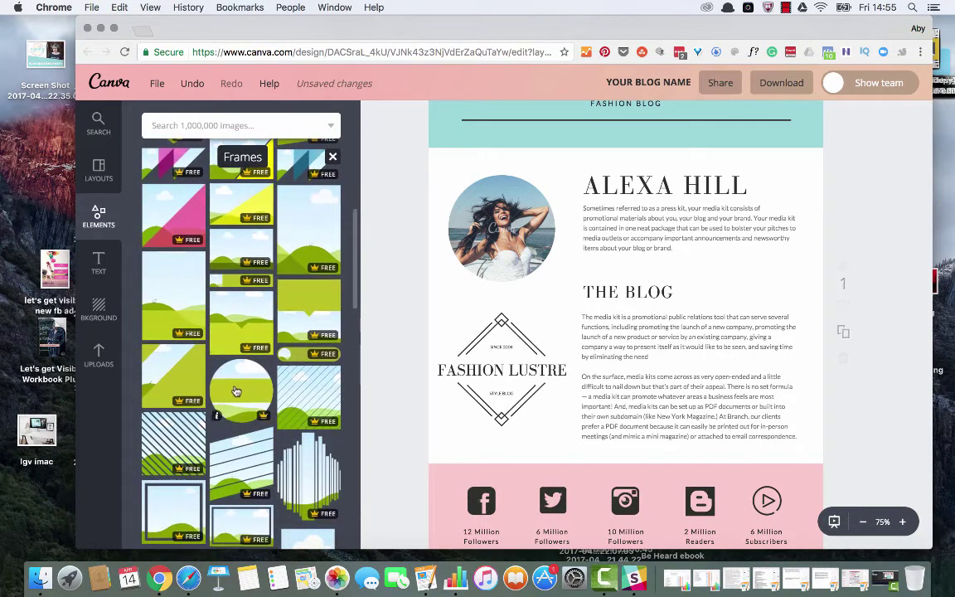
pyautogui.moveTo(257, 387); pyautogui.dragTo(206, 433)
pyautogui.scroll(-10, 207, 435)
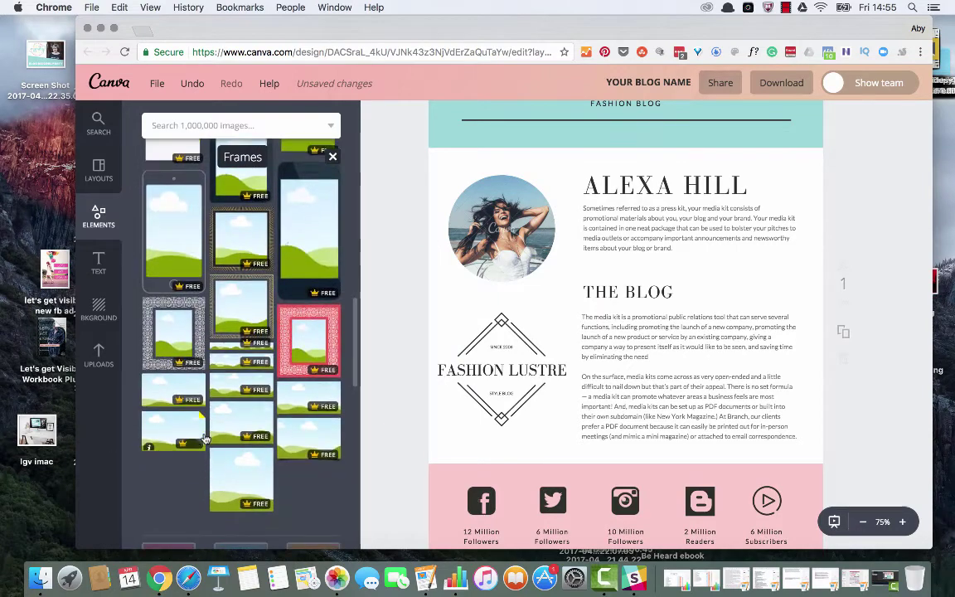
pyautogui.scroll(-5, 206, 438)
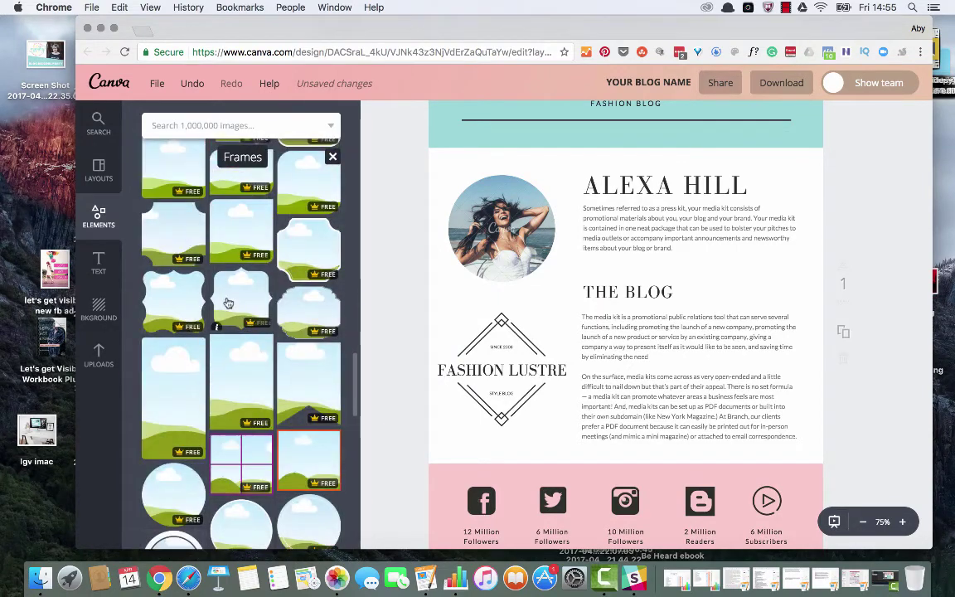
pyautogui.scroll(-5, 236, 434)
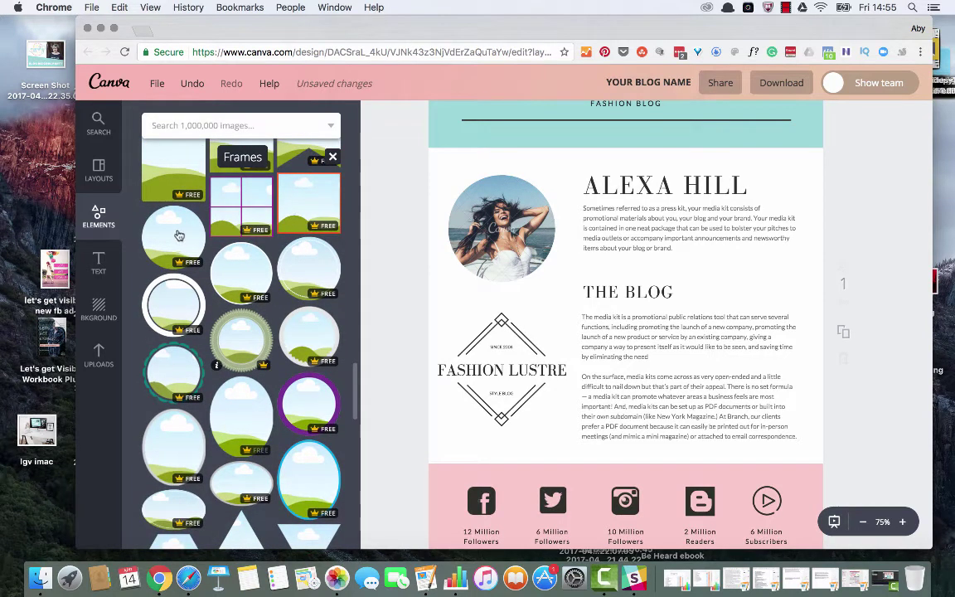
pyautogui.moveTo(178, 236); pyautogui.dragTo(663, 266)
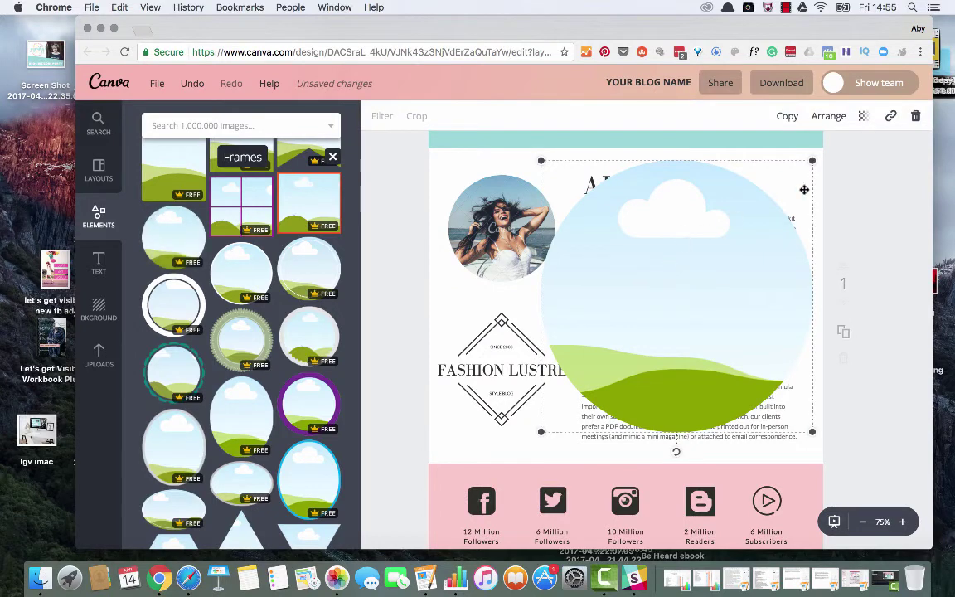
# Step: Shrink the circular frame to about 213 × 213 and position it directly beside the template's round portrait
pyautogui.moveTo(813, 160); pyautogui.dragTo(639, 336)
pyautogui.moveTo(588, 392); pyautogui.dragTo(605, 233)
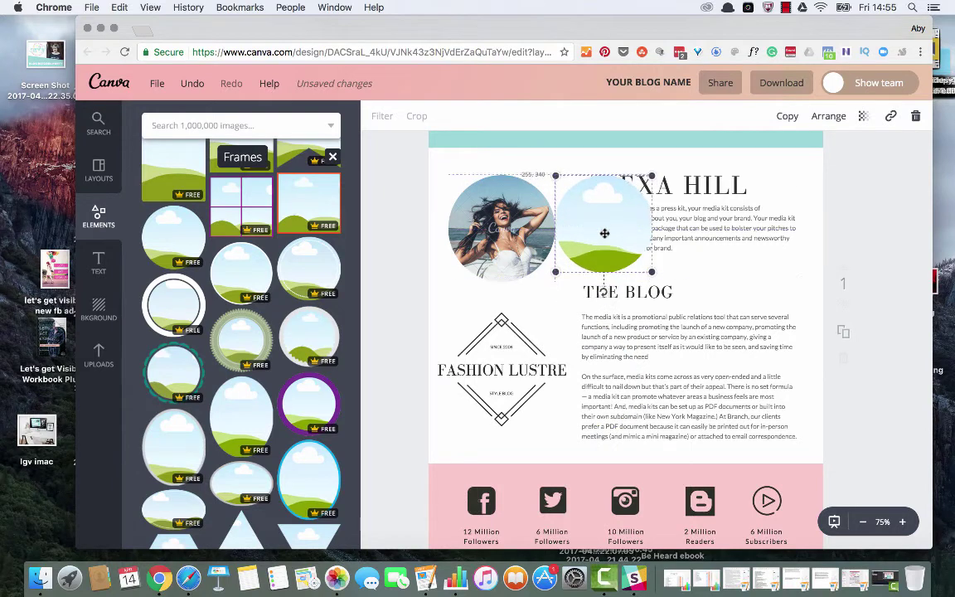
pyautogui.moveTo(654, 275); pyautogui.dragTo(661, 280)
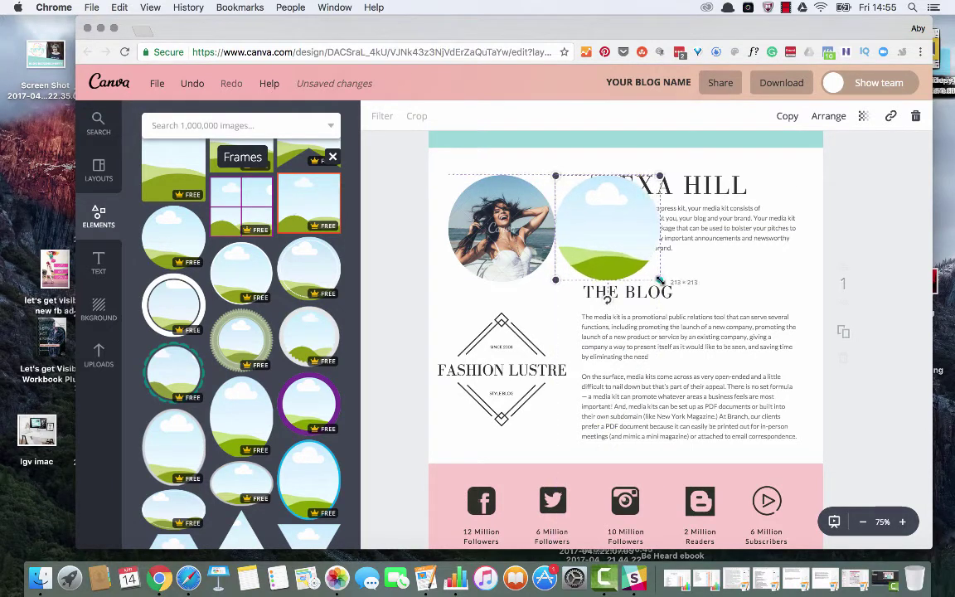
# Step: Fill the new circular frame with the uploaded photo of the woman in the MAMA LIFE top
pyautogui.click(98, 356)
pyautogui.scroll(-15, 195, 382)
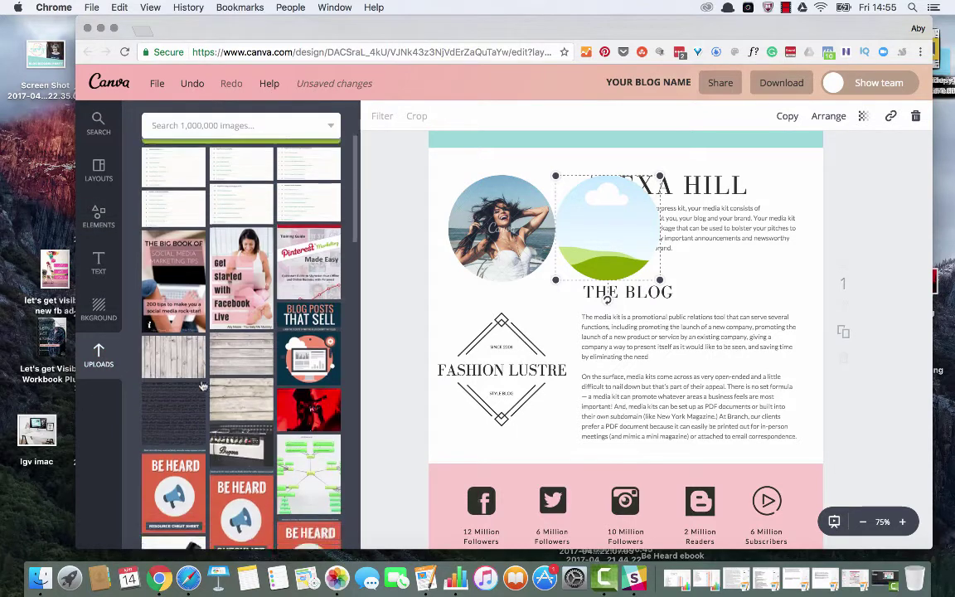
pyautogui.scroll(5, 202, 385)
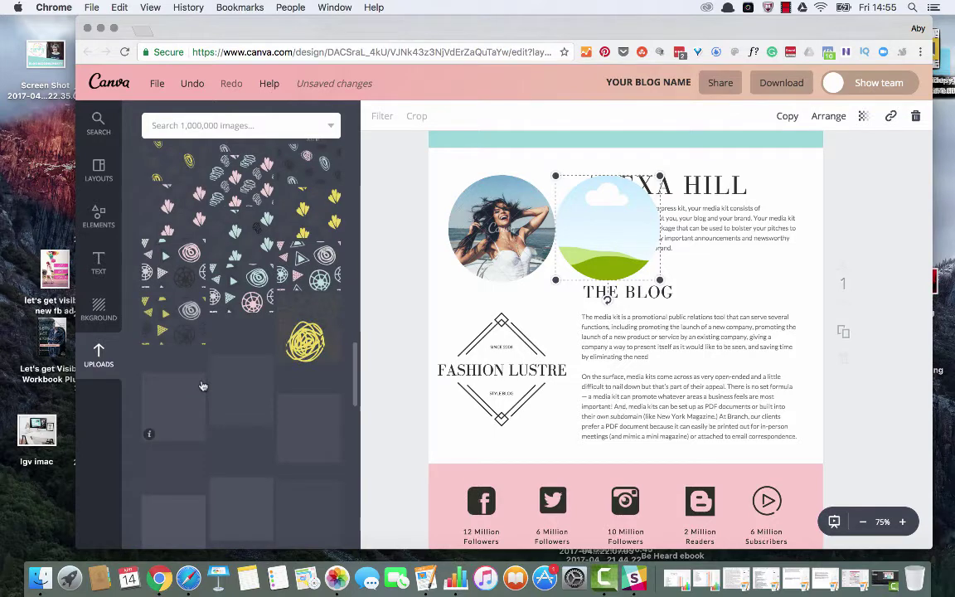
pyautogui.scroll(-3, 220, 331)
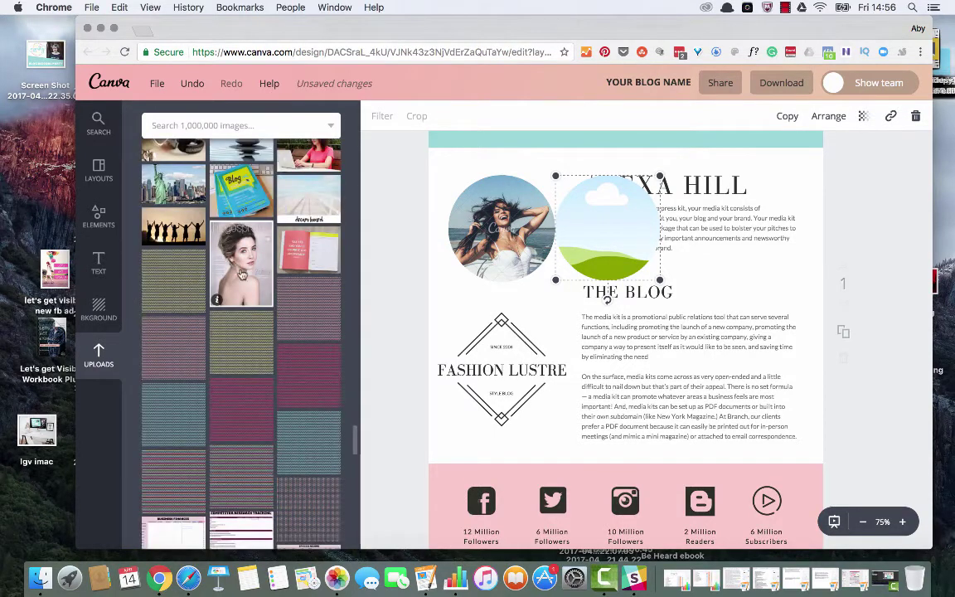
pyautogui.scroll(4, 242, 274)
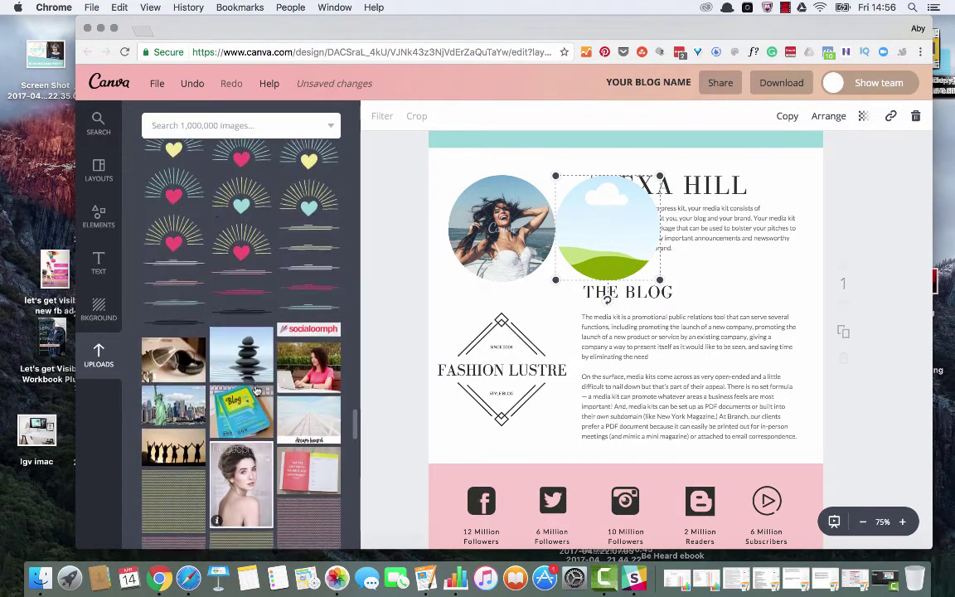
pyautogui.scroll(-10, 256, 390)
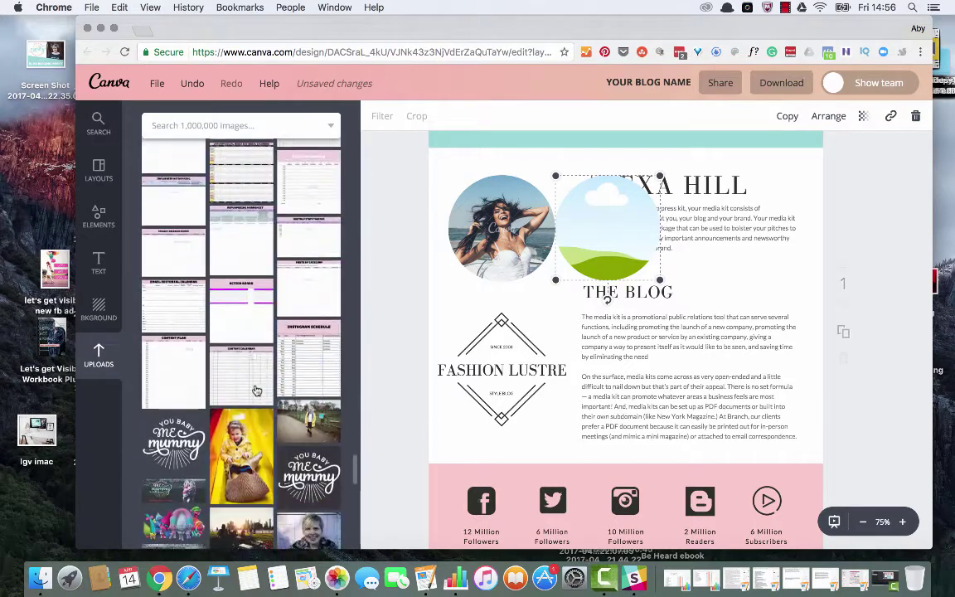
pyautogui.scroll(-4, 257, 391)
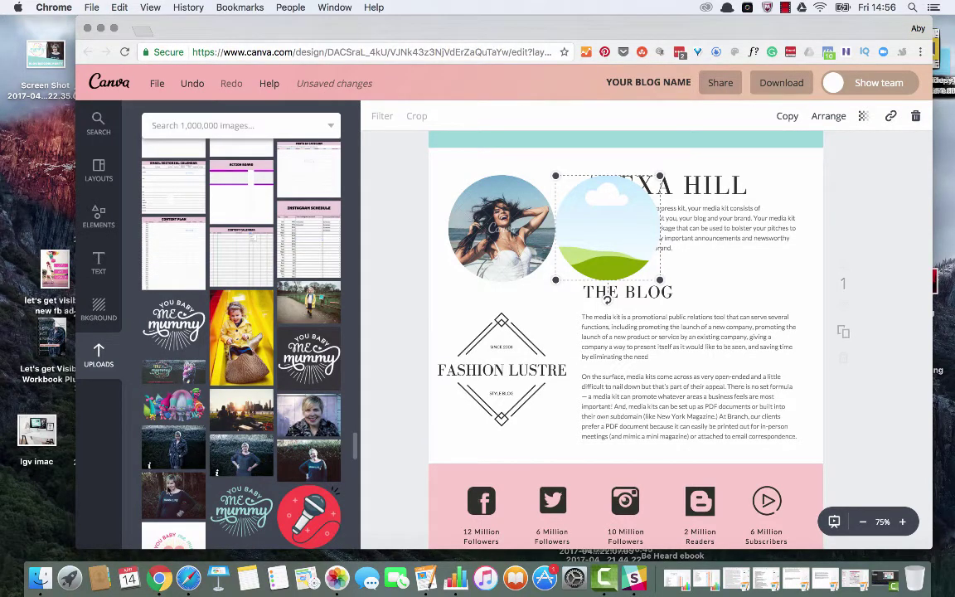
pyautogui.moveTo(166, 494); pyautogui.dragTo(594, 238)
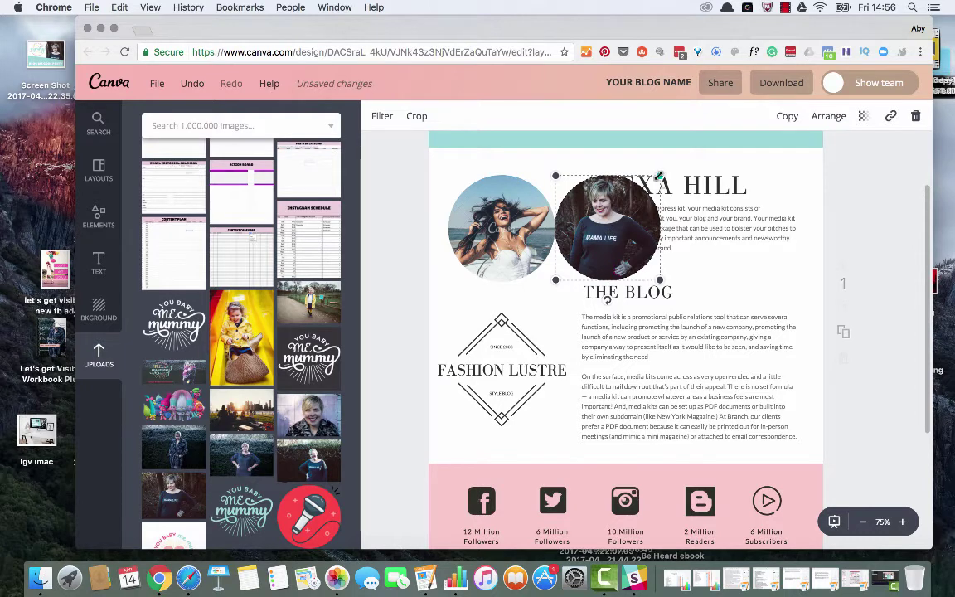
# Step: Enlarge and reposition the MAMA LIFE photo inside its circular frame so the crop centers on the face and upper body
pyautogui.doubleClick(621, 215)
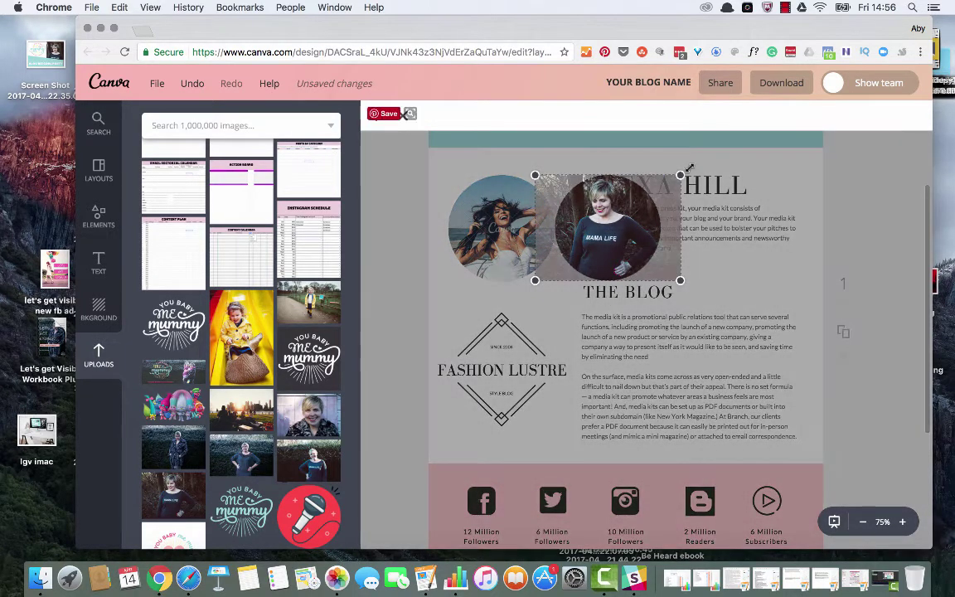
pyautogui.moveTo(680, 175); pyautogui.dragTo(729, 138)
pyautogui.moveTo(684, 186); pyautogui.dragTo(666, 222)
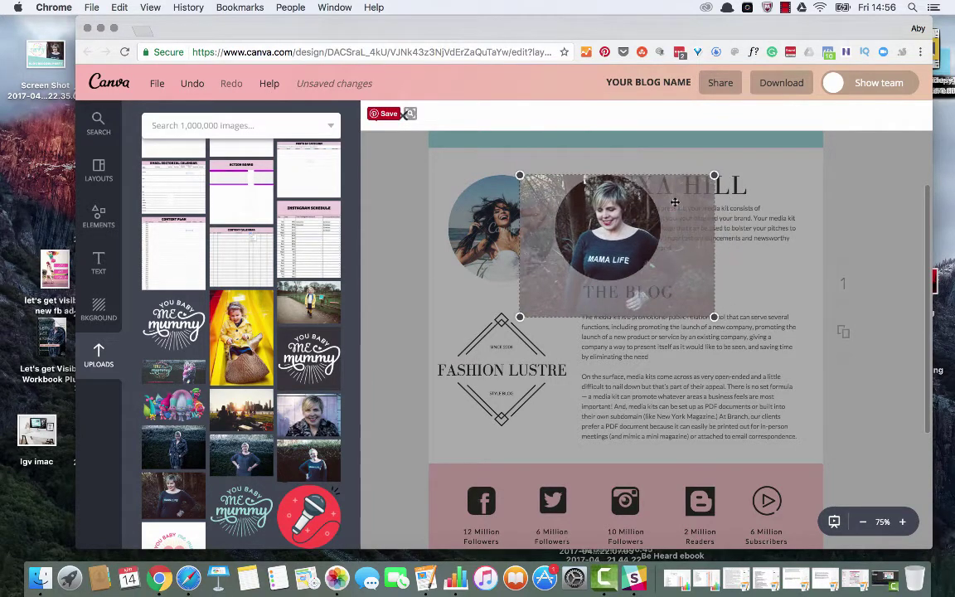
pyautogui.moveTo(712, 175); pyautogui.dragTo(730, 161)
pyautogui.moveTo(674, 192); pyautogui.dragTo(665, 208)
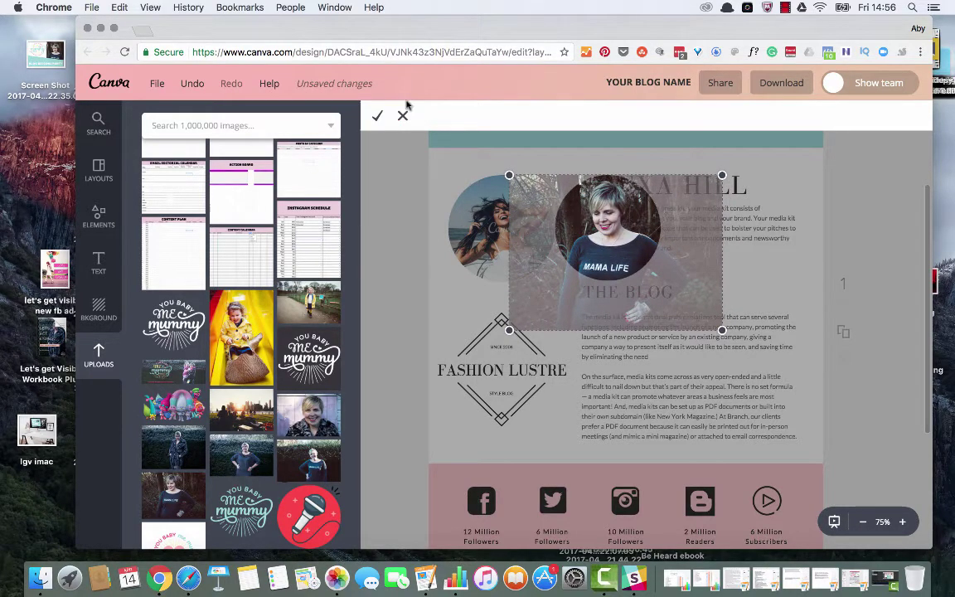
pyautogui.click(378, 118)
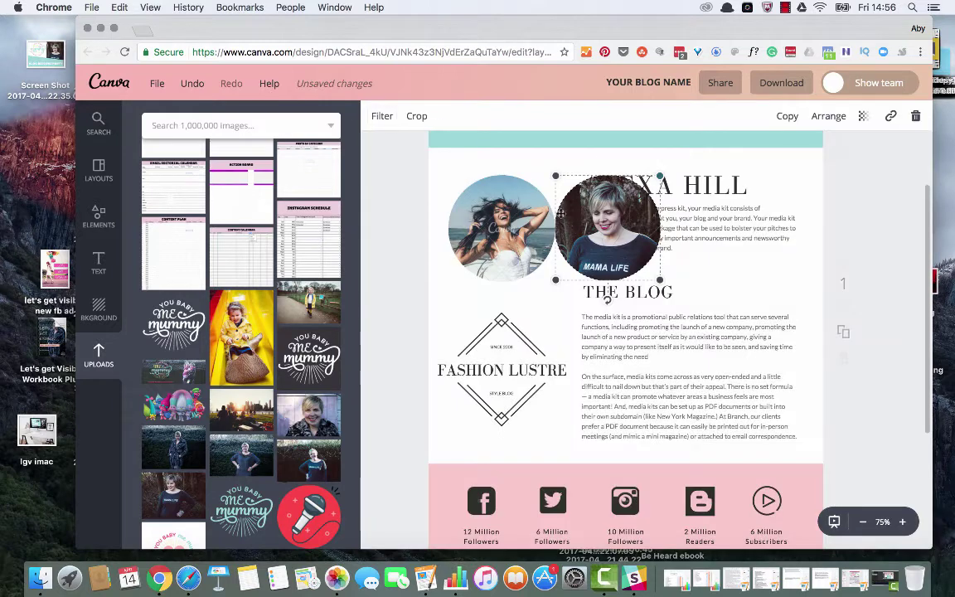
# Step: Delete the MAMA LIFE photo and its added circular frame from the page
pyautogui.moveTo(597, 218); pyautogui.dragTo(632, 212)
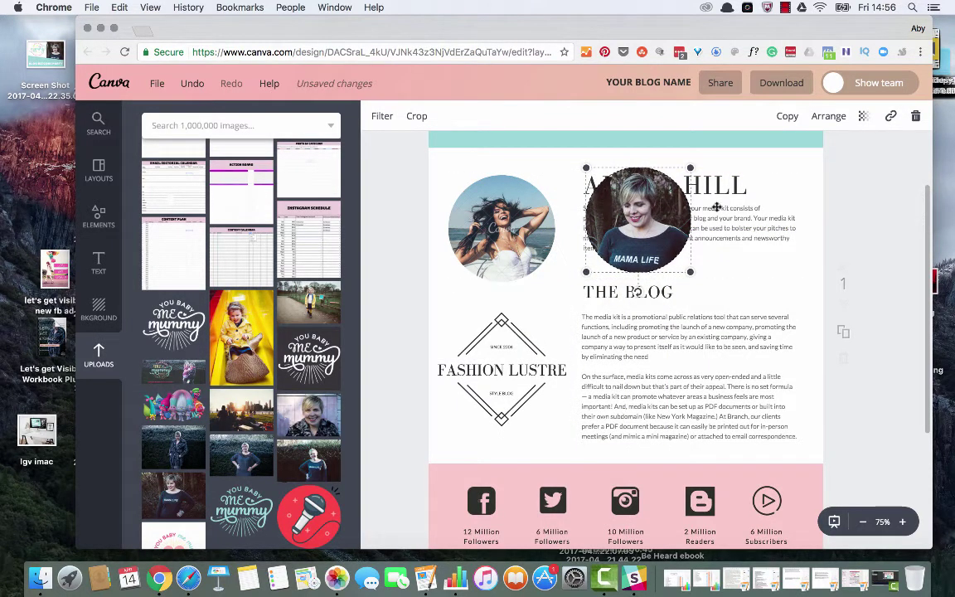
pyautogui.press('BackSpace')
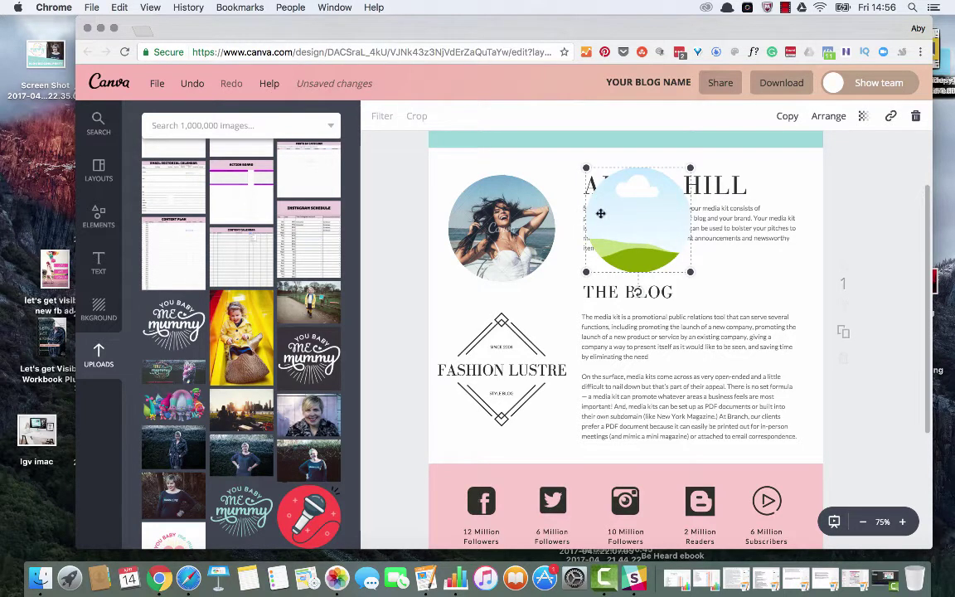
pyautogui.press('BackSpace')
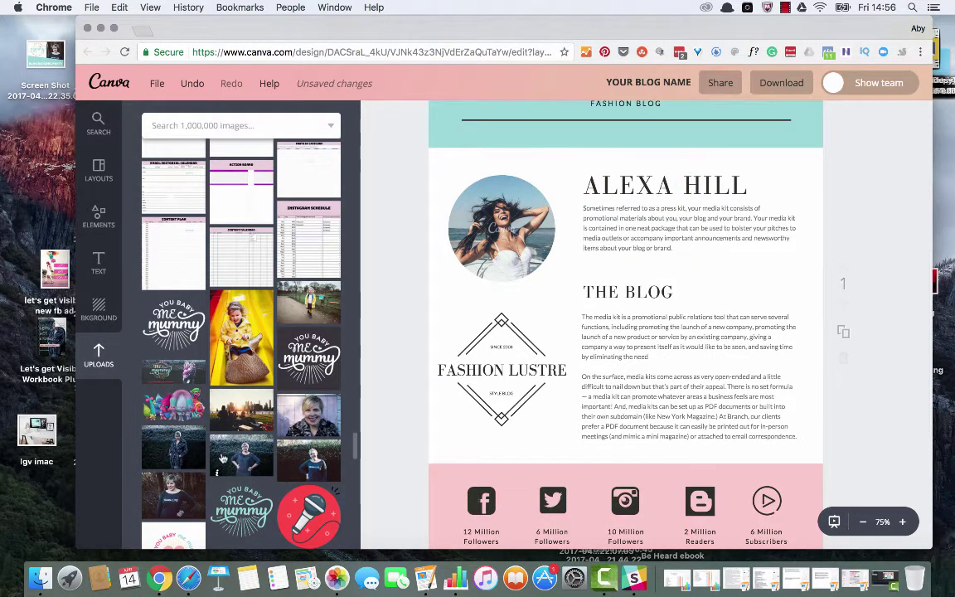
# Step: Replace the template's round portrait with the uploaded photo of the woman in the dark coat, enlarged and repositioned within the circle
pyautogui.moveTo(180, 448); pyautogui.dragTo(496, 219)
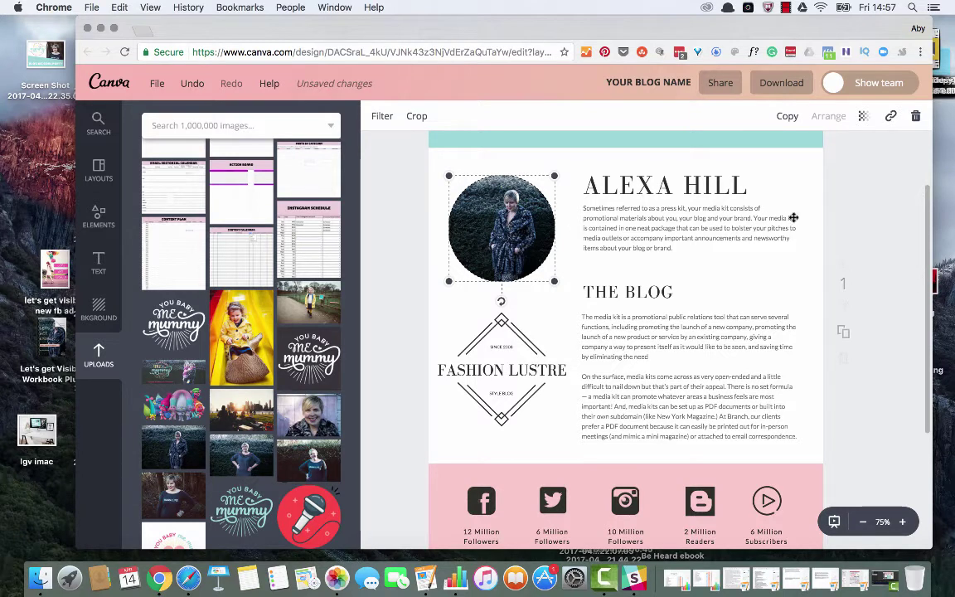
pyautogui.press('Escape')
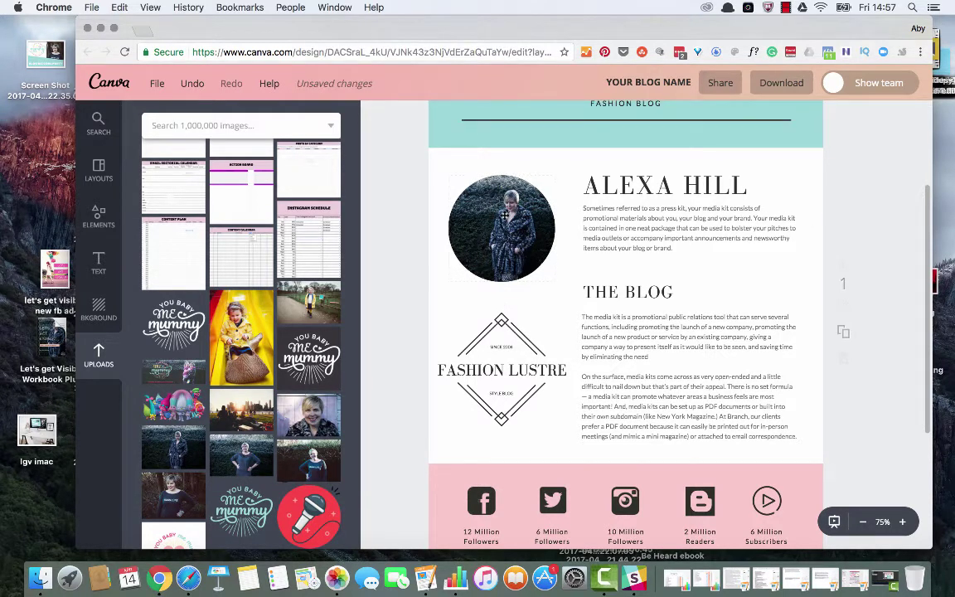
pyautogui.doubleClick(504, 214)
pyautogui.moveTo(580, 175); pyautogui.dragTo(557, 213)
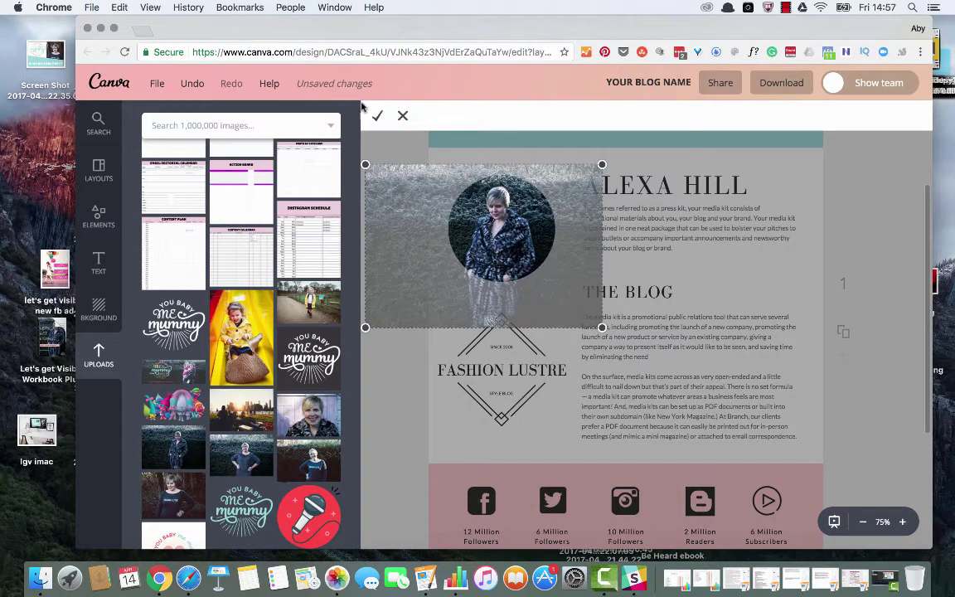
pyautogui.click(376, 117)
pyautogui.click(882, 210)
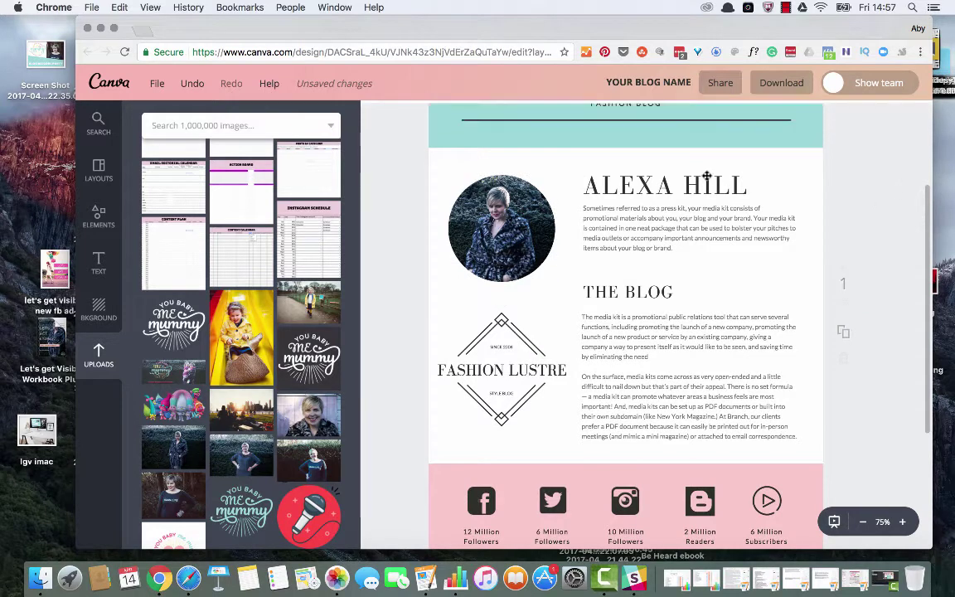
pyautogui.click(705, 191)
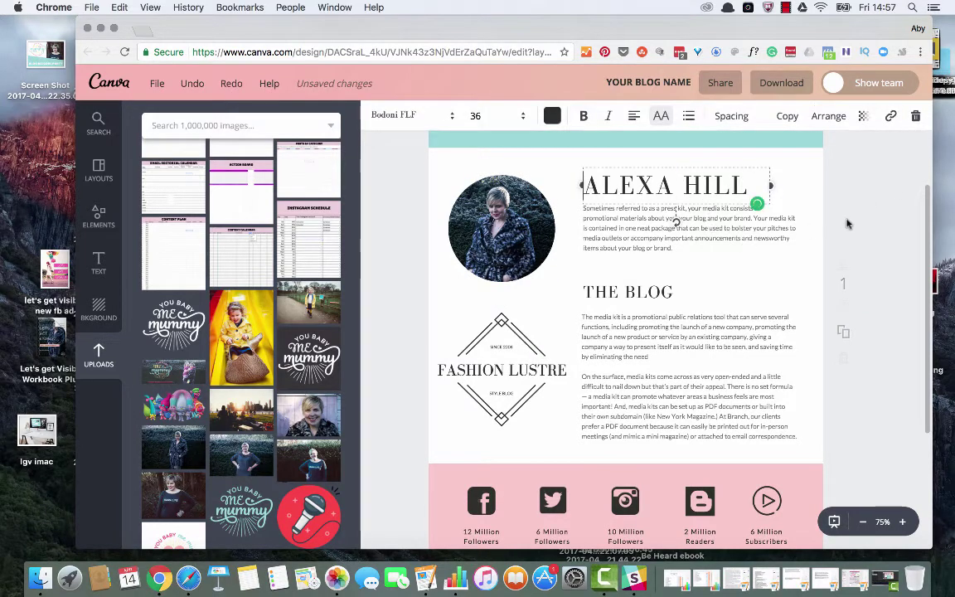
pyautogui.click(507, 314)
# Step: Delete the diamond-shaped FASHION LUSTRE logo beside THE BLOG text
pyautogui.scroll(-1, 492, 302)
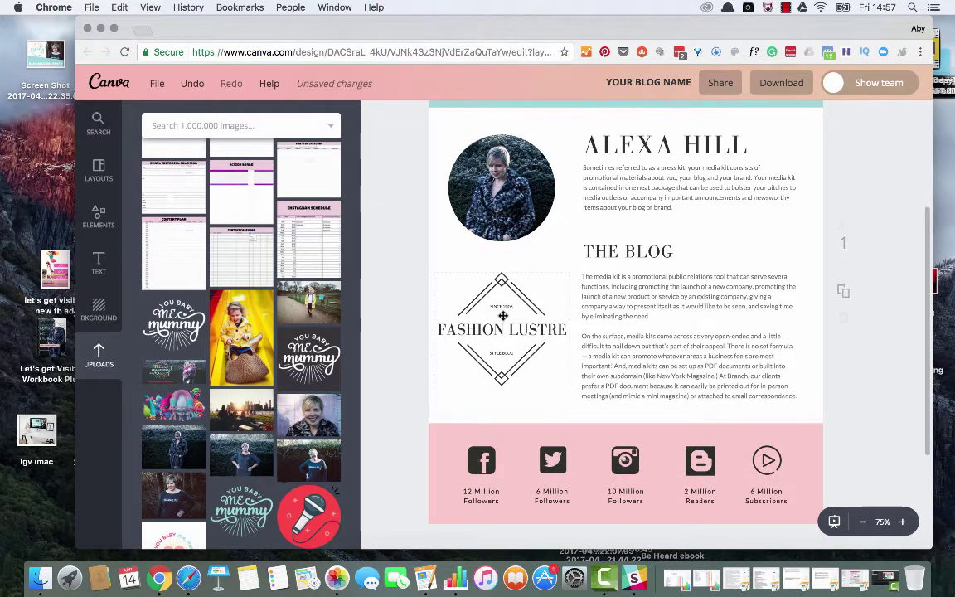
pyautogui.click(503, 316)
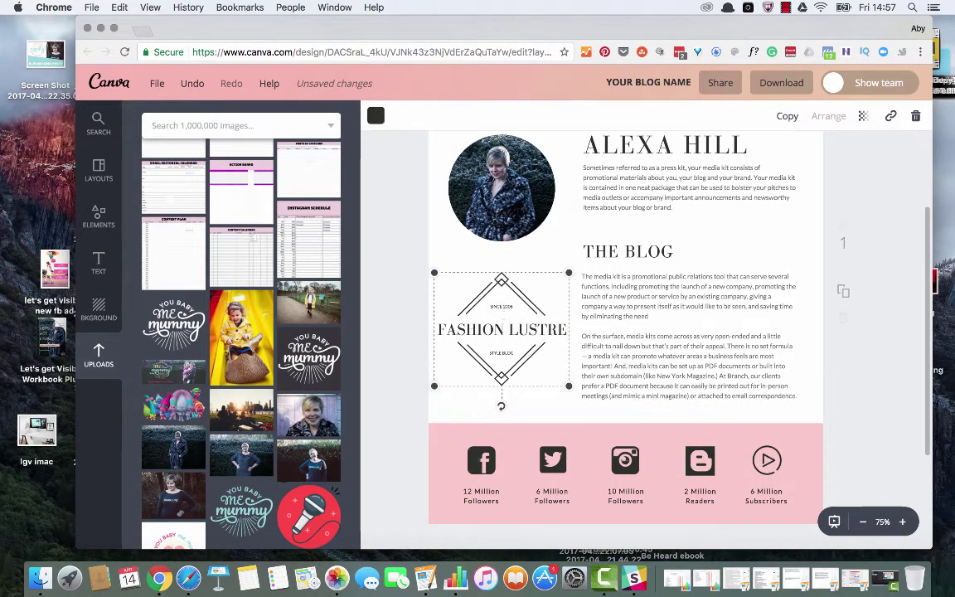
pyautogui.press('Delete')
# Step: Add the turquoise YOU BABY ME mummy logo from the uploads, shrunk to fit below the round portrait beside THE BLOG text
pyautogui.click(241, 504)
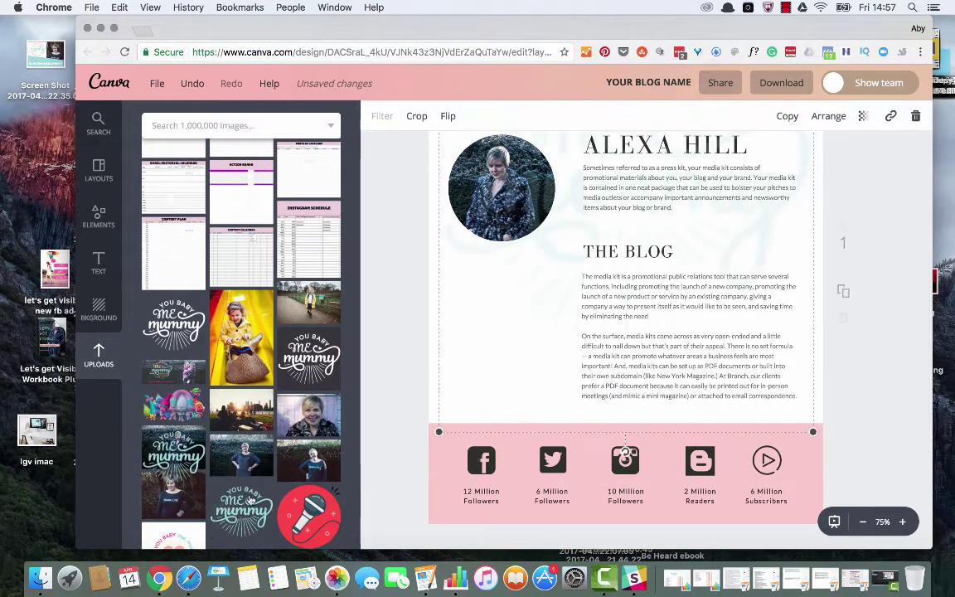
pyautogui.scroll(2, 447, 166)
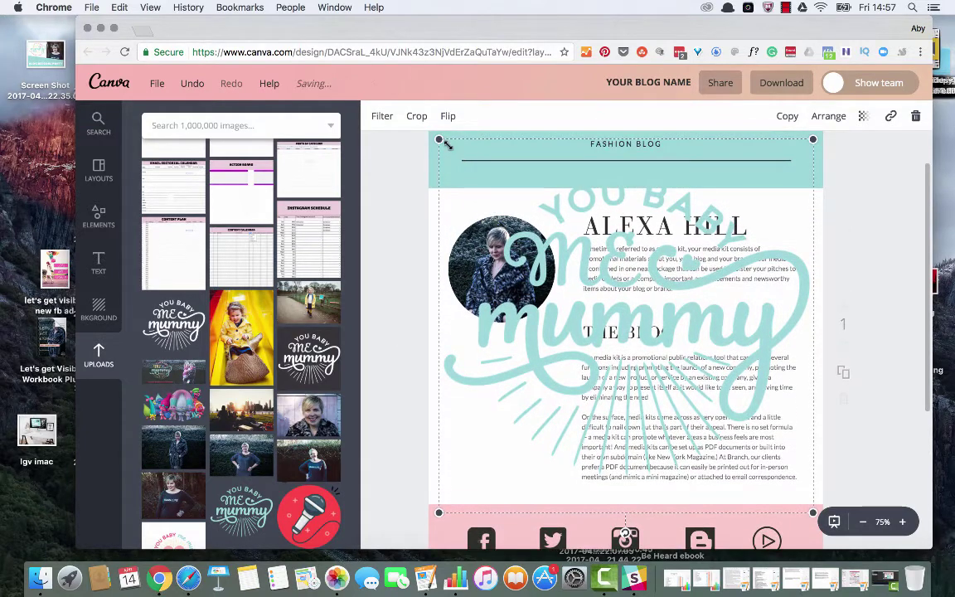
pyautogui.moveTo(446, 145); pyautogui.dragTo(693, 381)
pyautogui.moveTo(742, 408); pyautogui.dragTo(526, 396)
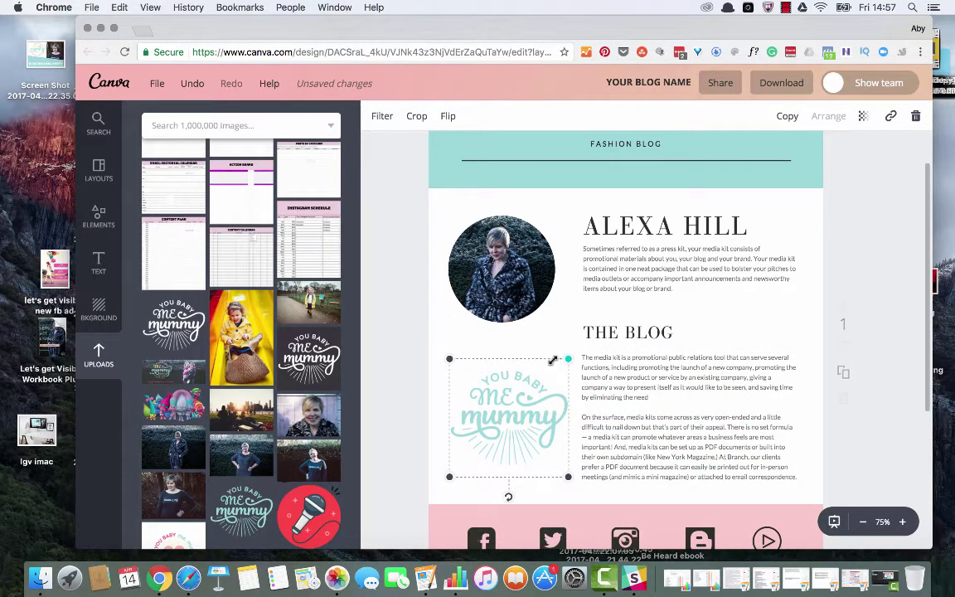
# Step: Shrink the turquoise YOU BABY ME mummy logo slightly so it stays clear of THE BLOG text column
pyautogui.moveTo(552, 360); pyautogui.dragTo(526, 381)
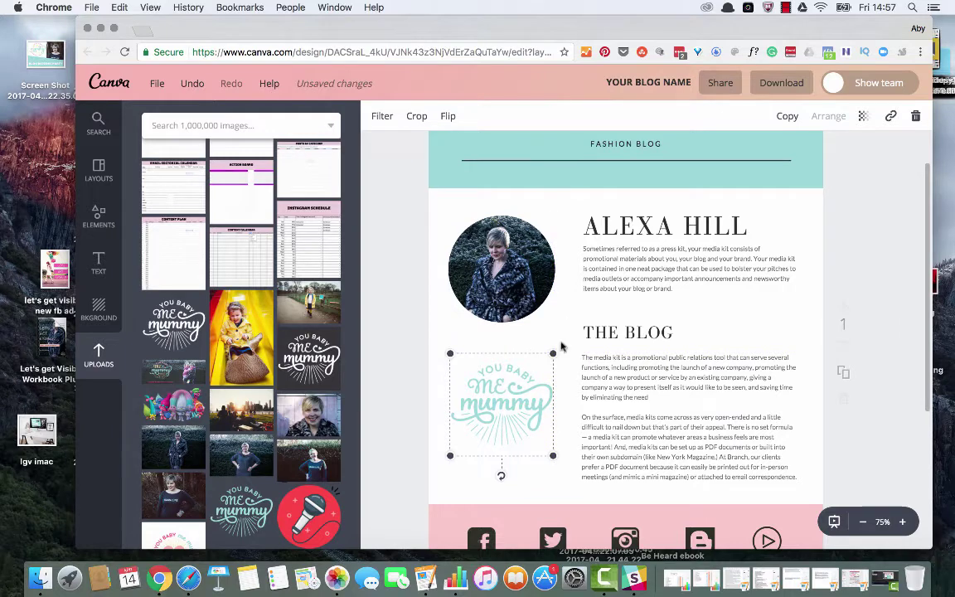
pyautogui.click(872, 271)
# Step: Review the customized page from the blog name header down to the row of social media statistics
pyautogui.scroll(-2, 858, 271)
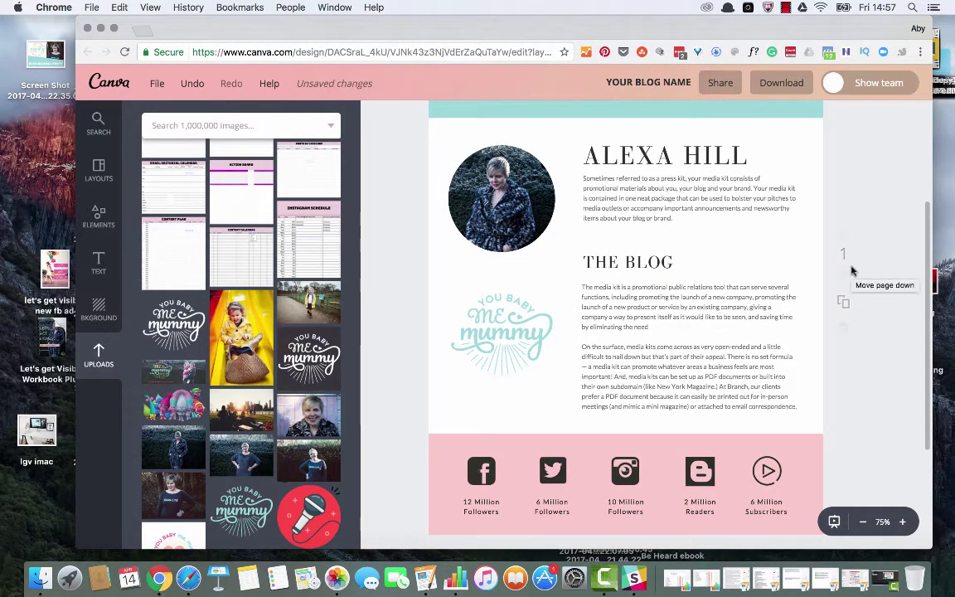
pyautogui.scroll(4, 784, 327)
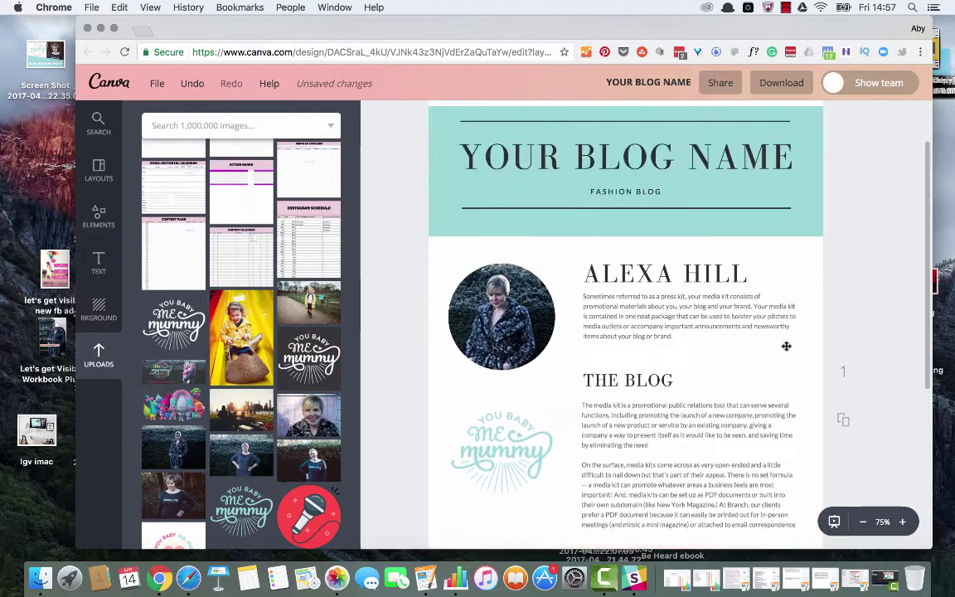
pyautogui.scroll(-5, 786, 369)
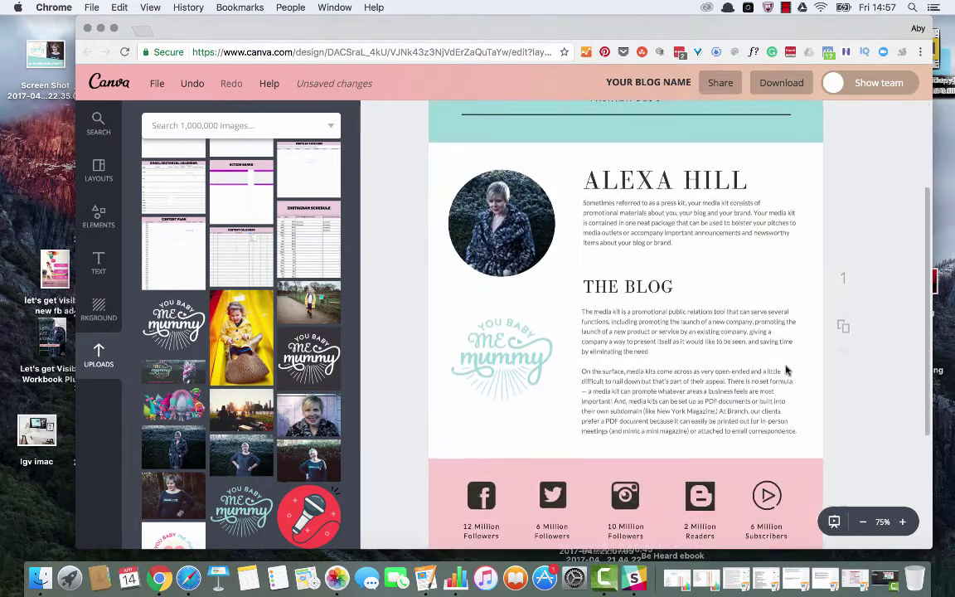
pyautogui.scroll(5, 786, 370)
pyautogui.scroll(-6, 786, 369)
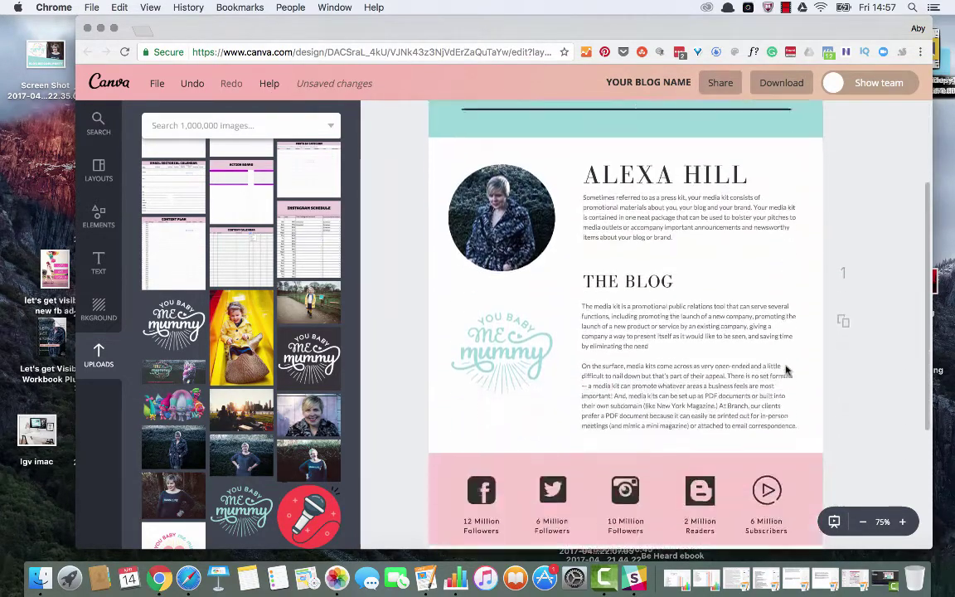
pyautogui.scroll(2, 635, 384)
pyautogui.scroll(2, 635, 384)
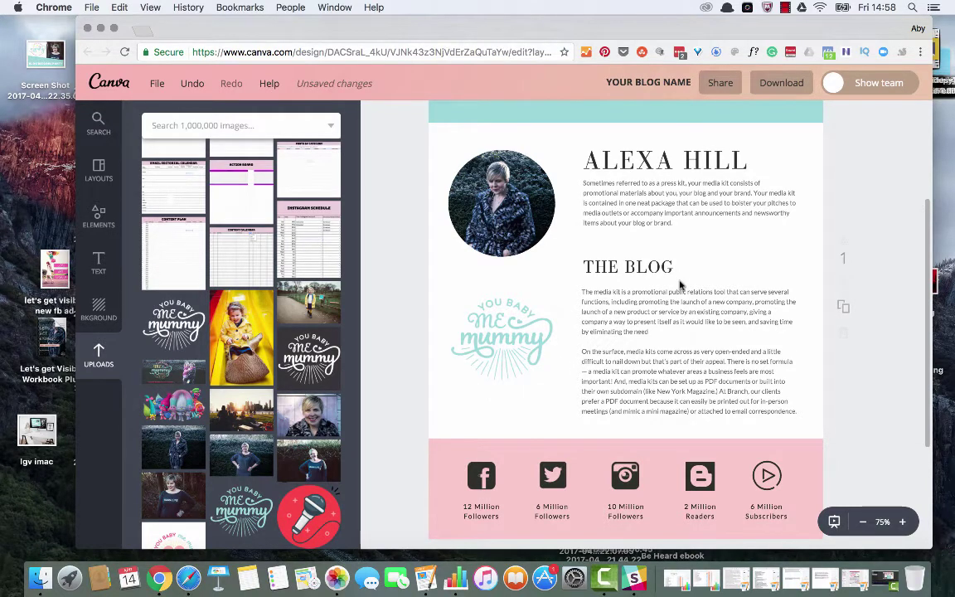
# Step: Open the 12 Million Followers text under the Facebook icon for editing
pyautogui.click(486, 508)
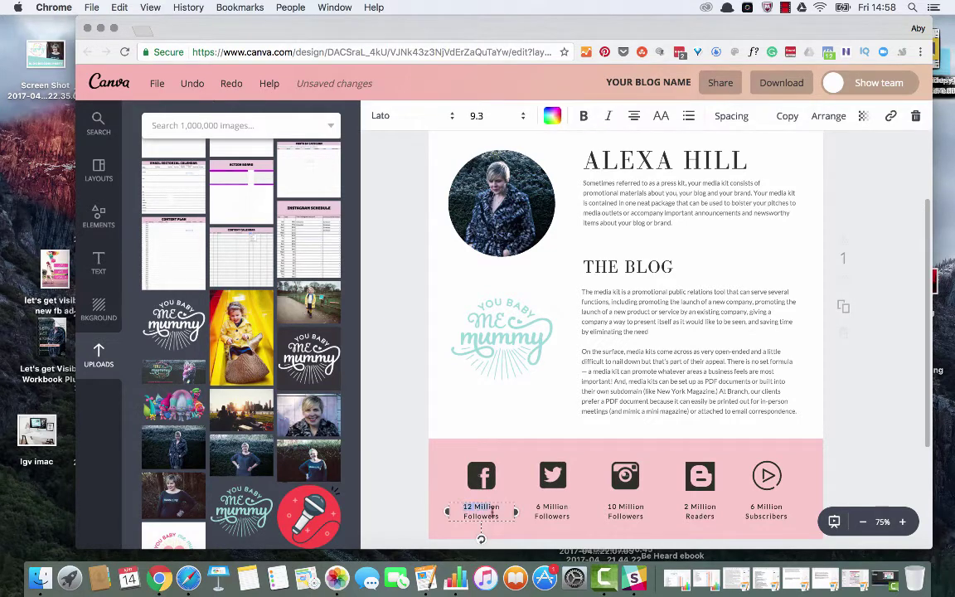
pyautogui.scroll(-3, 670, 466)
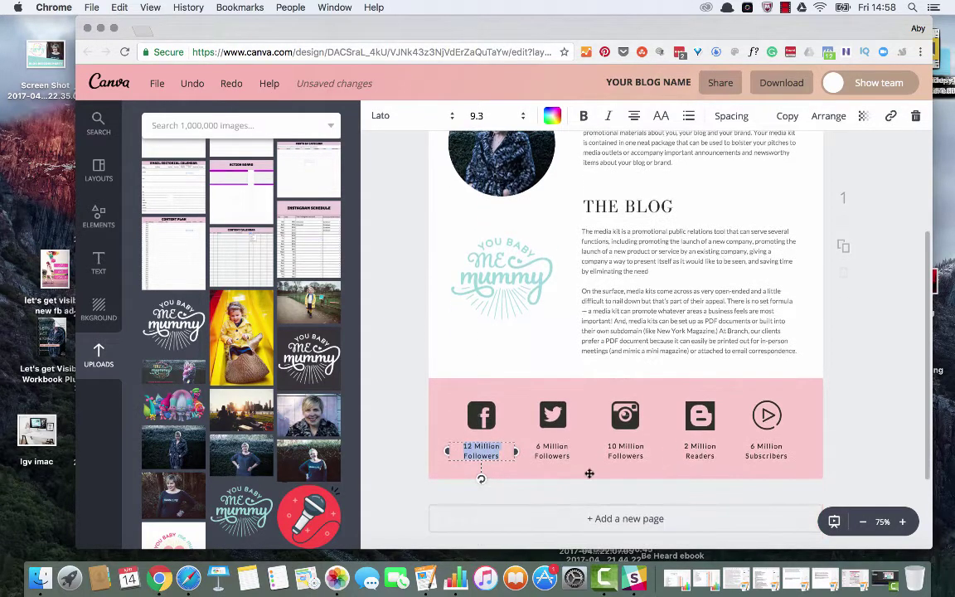
pyautogui.click(828, 389)
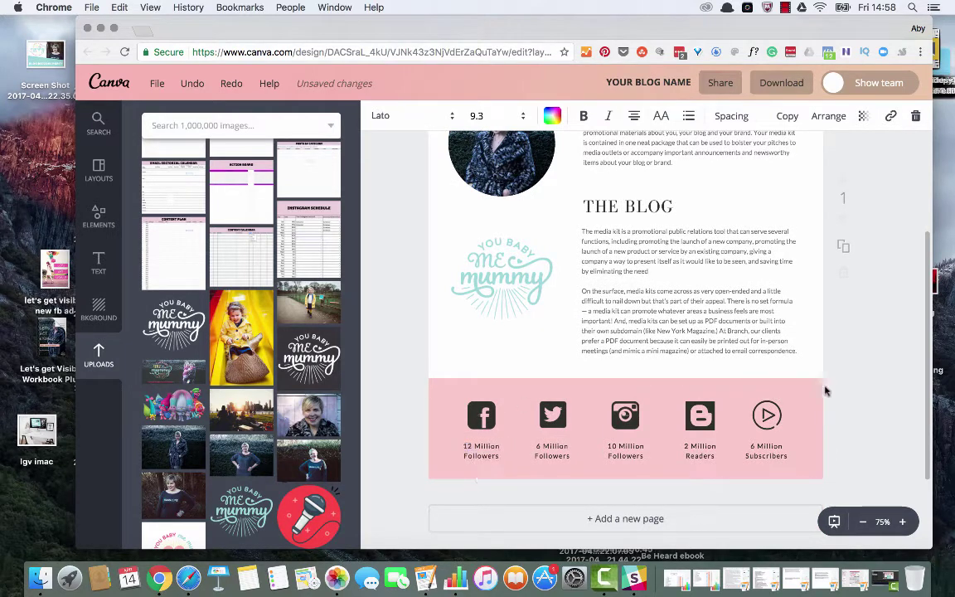
# Step: Delete the Blogger icon above the 2 Million Readers text
pyautogui.click(699, 414)
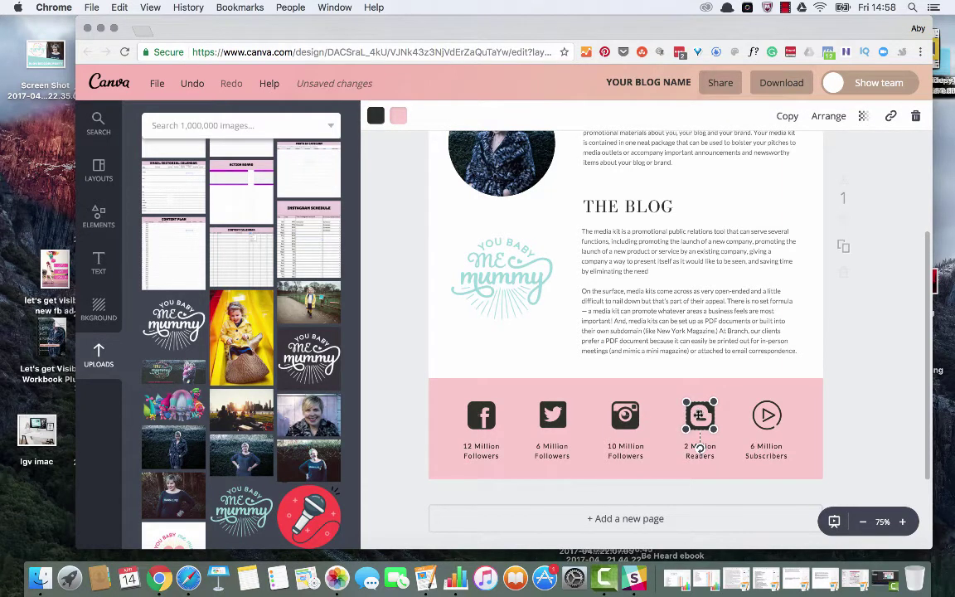
pyautogui.press('Delete')
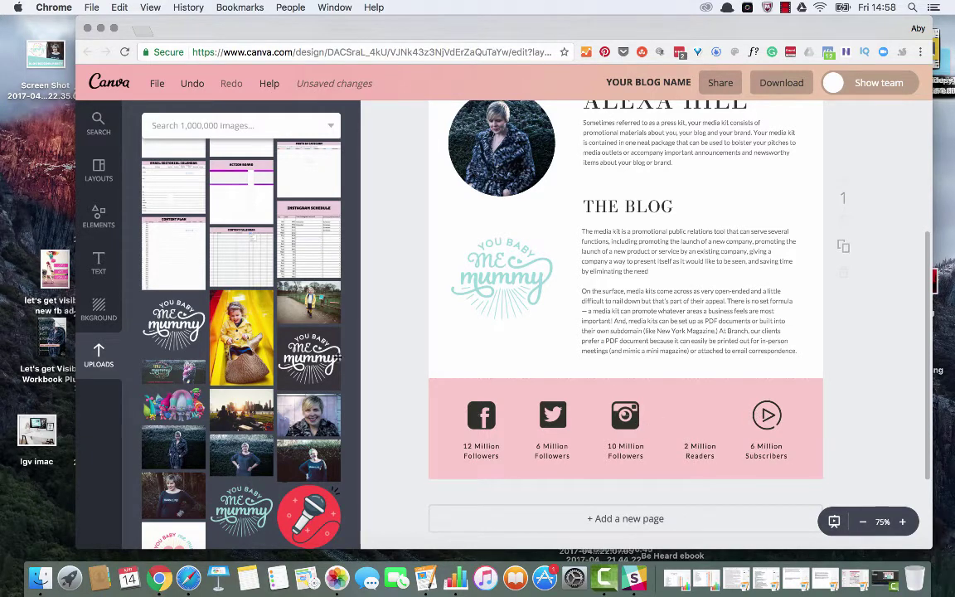
# Step: Look through the element categories for a replacement icon and search the illustrations for "social media"
pyautogui.click(98, 217)
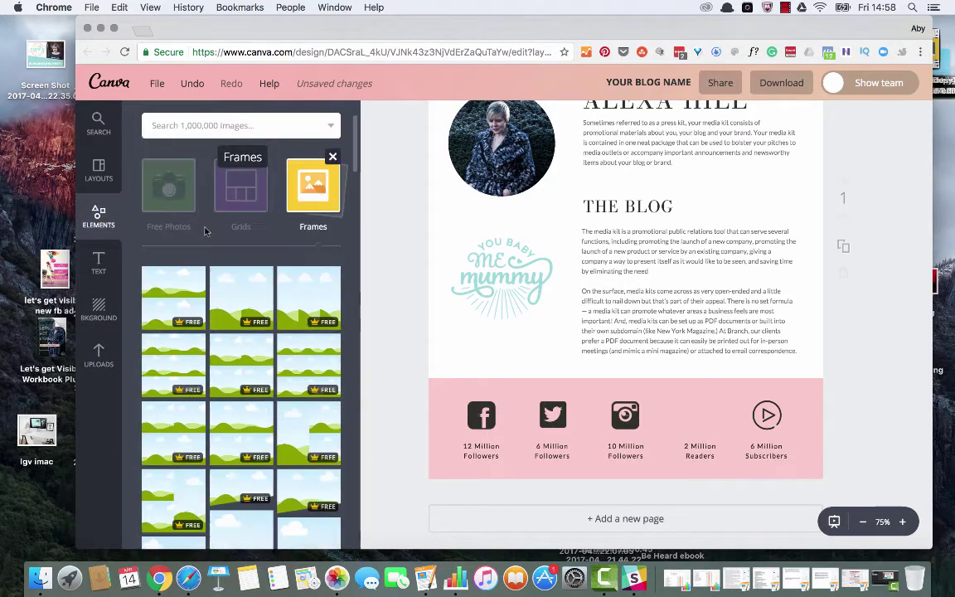
pyautogui.click(318, 172)
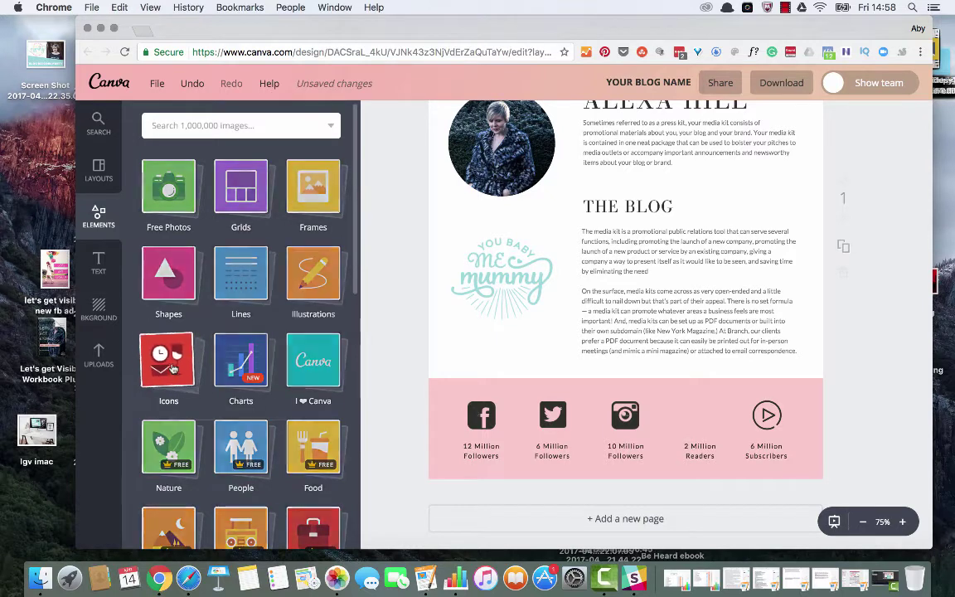
pyautogui.click(168, 361)
pyautogui.click(98, 125)
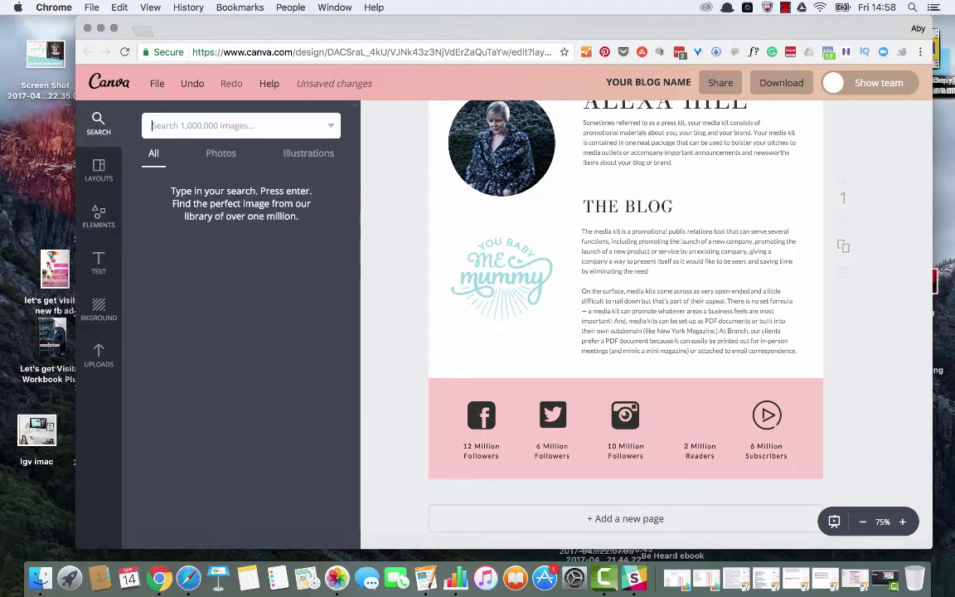
pyautogui.write('social media')
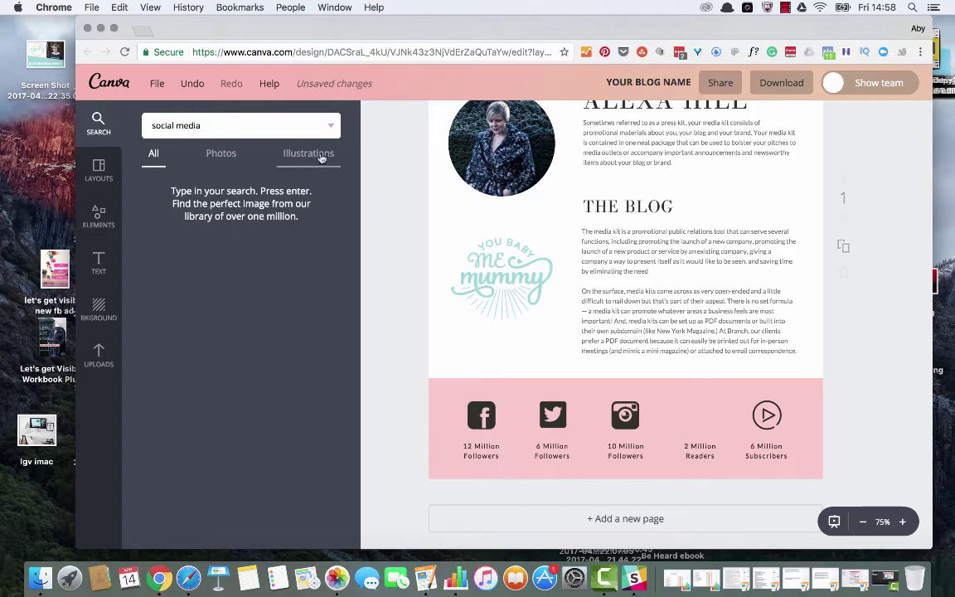
pyautogui.click(320, 156)
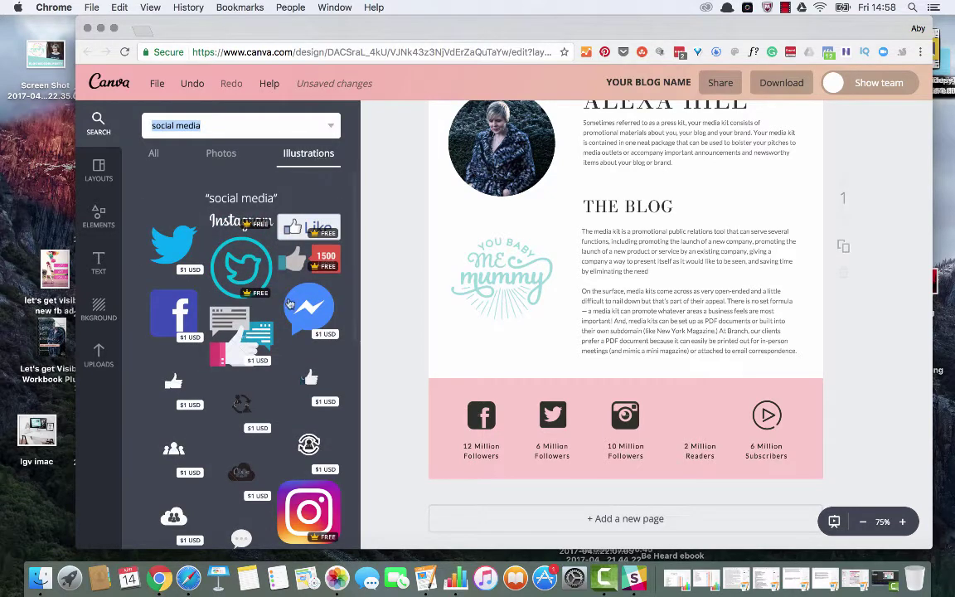
# Step: Examine the social media illustrations for an icon that could replace the Blogger one
pyautogui.scroll(-5, 289, 304)
pyautogui.scroll(-5, 289, 304)
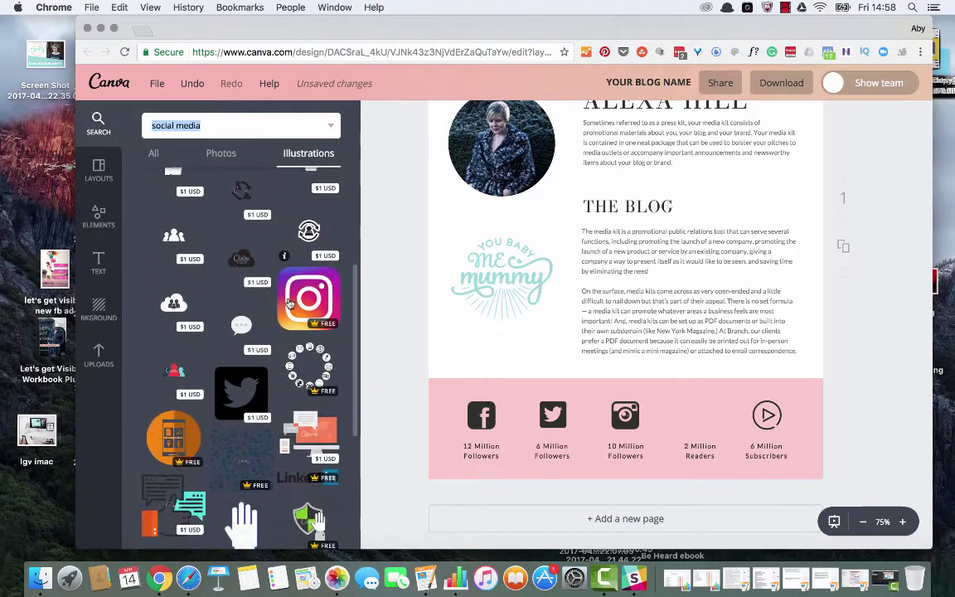
pyautogui.scroll(-3, 289, 304)
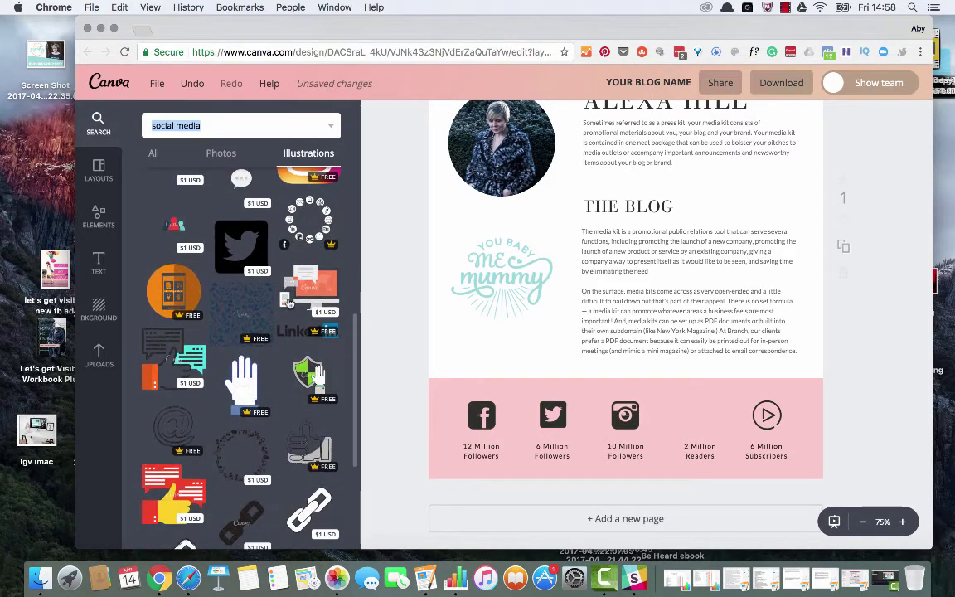
pyautogui.scroll(-9, 289, 305)
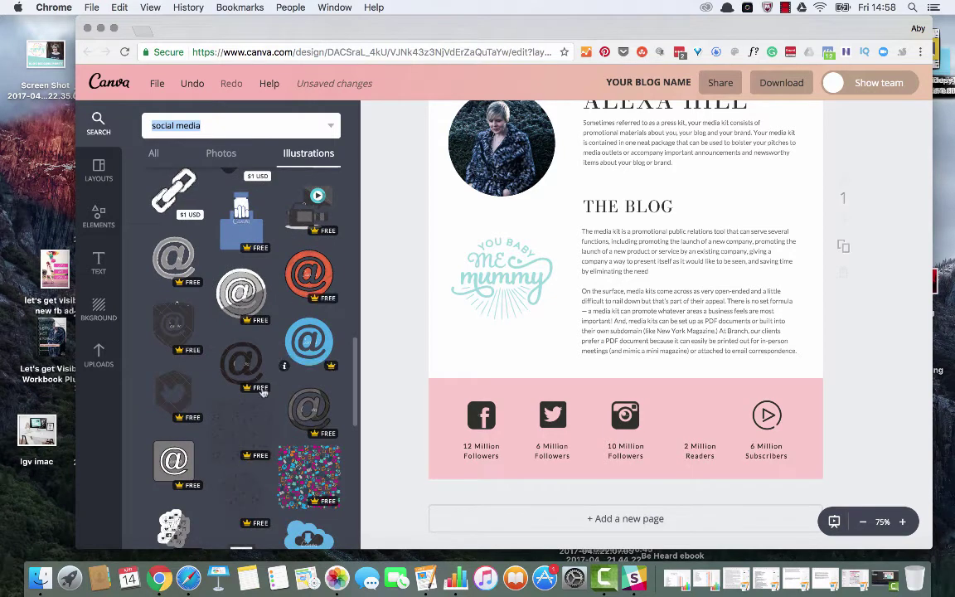
pyautogui.scroll(-2, 263, 391)
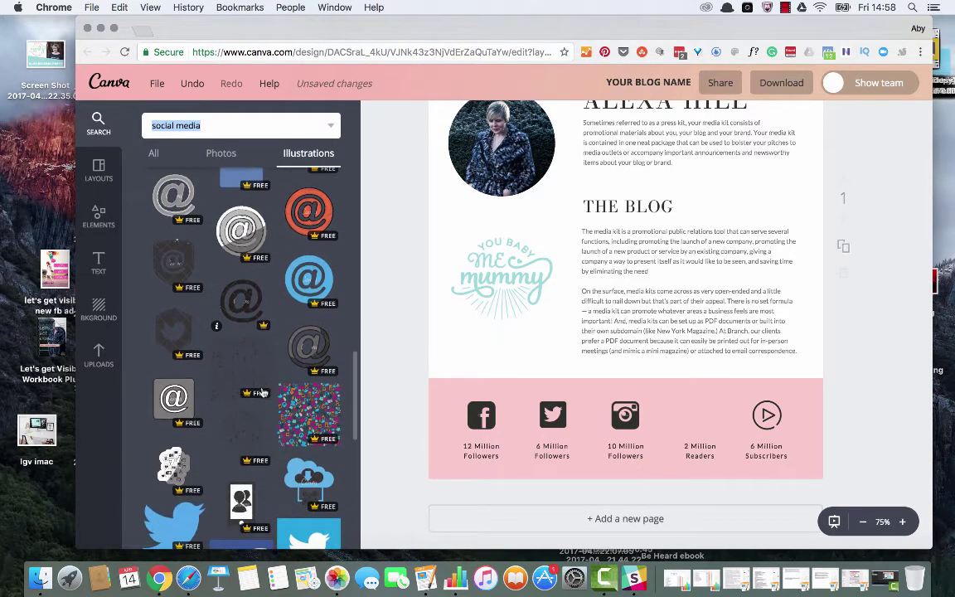
pyautogui.scroll(5, 262, 397)
pyautogui.scroll(-7, 262, 398)
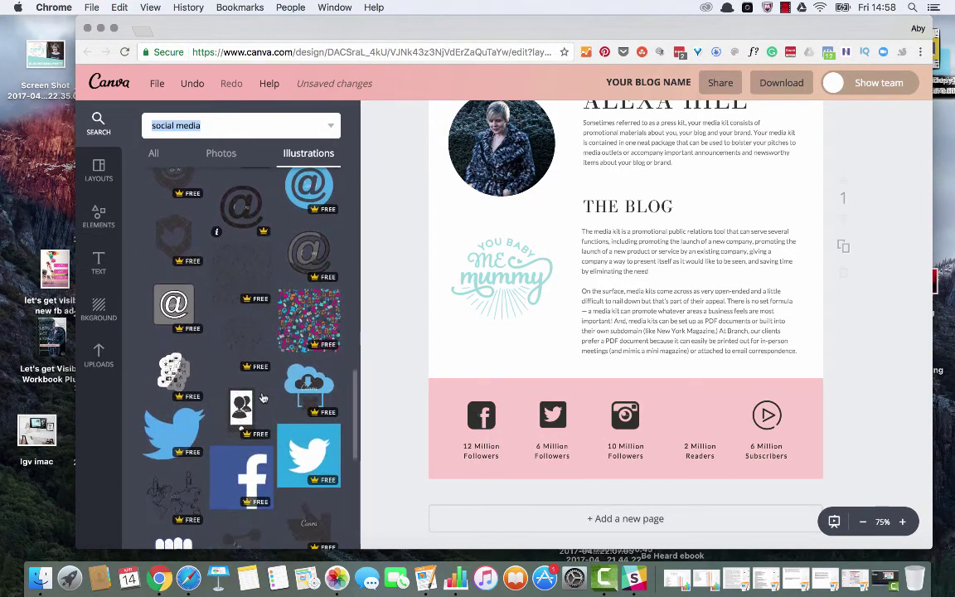
pyautogui.scroll(-10, 262, 398)
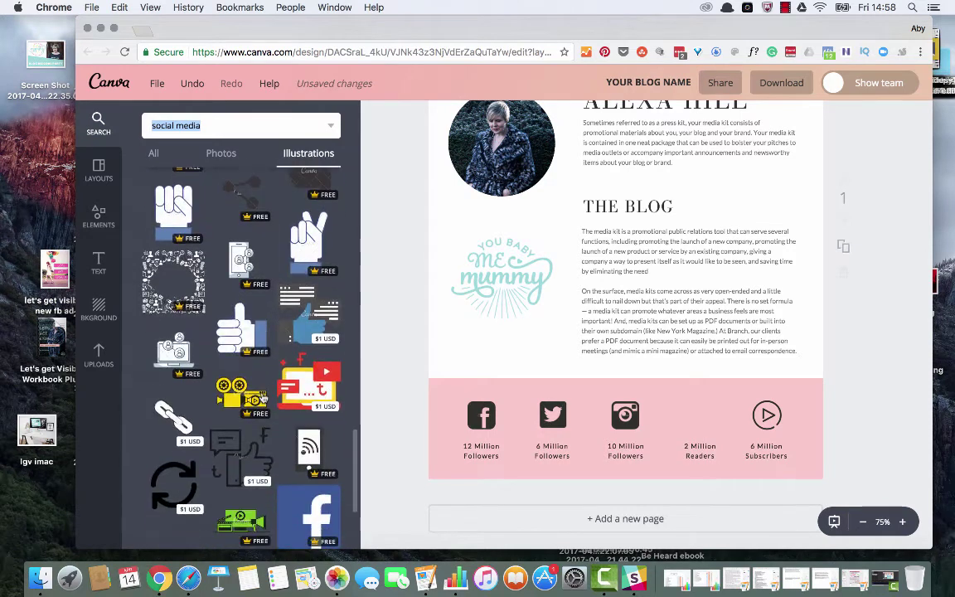
pyautogui.scroll(-3, 262, 397)
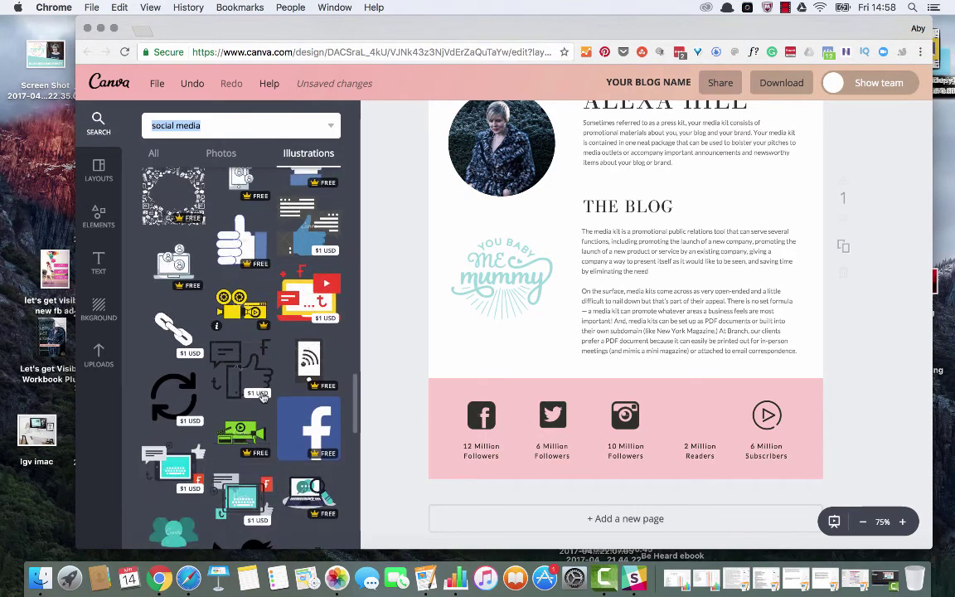
pyautogui.scroll(20, 262, 397)
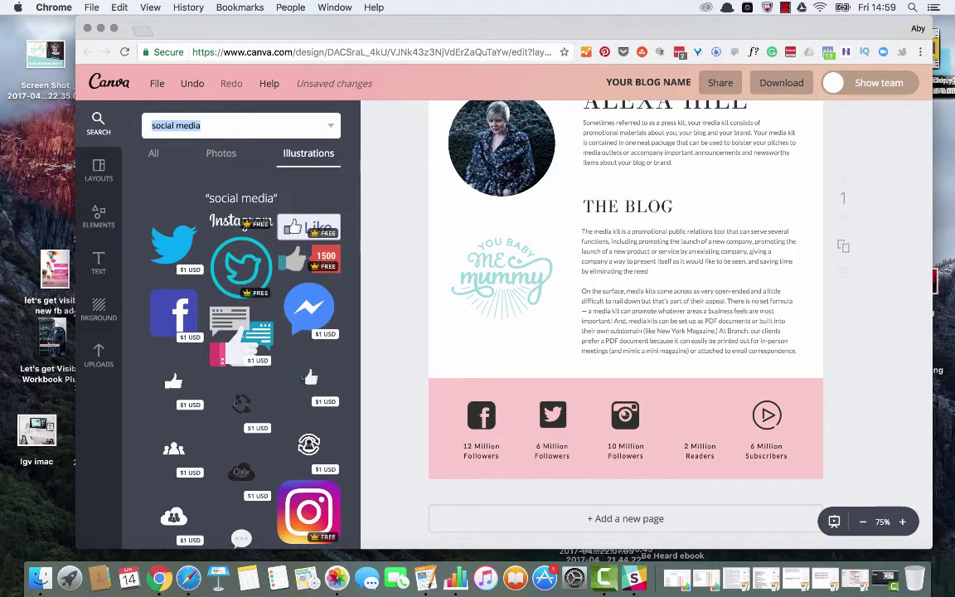
# Step: Search the illustrations for "letter" and locate the envelope with a heart
pyautogui.write('letter')
pyautogui.press('Return')
pyautogui.scroll(-15, 208, 280)
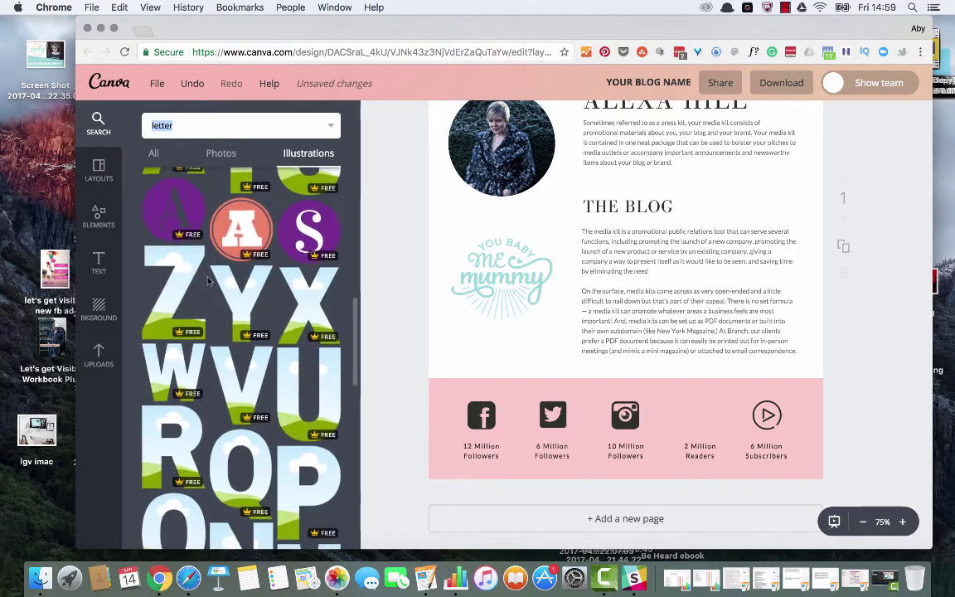
pyautogui.scroll(-5, 208, 280)
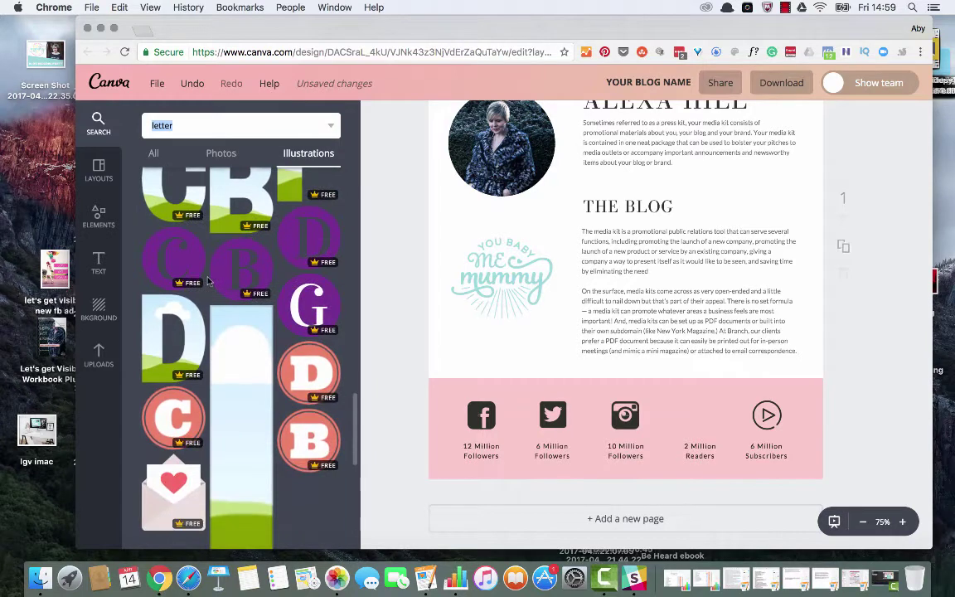
pyautogui.scroll(-3, 193, 482)
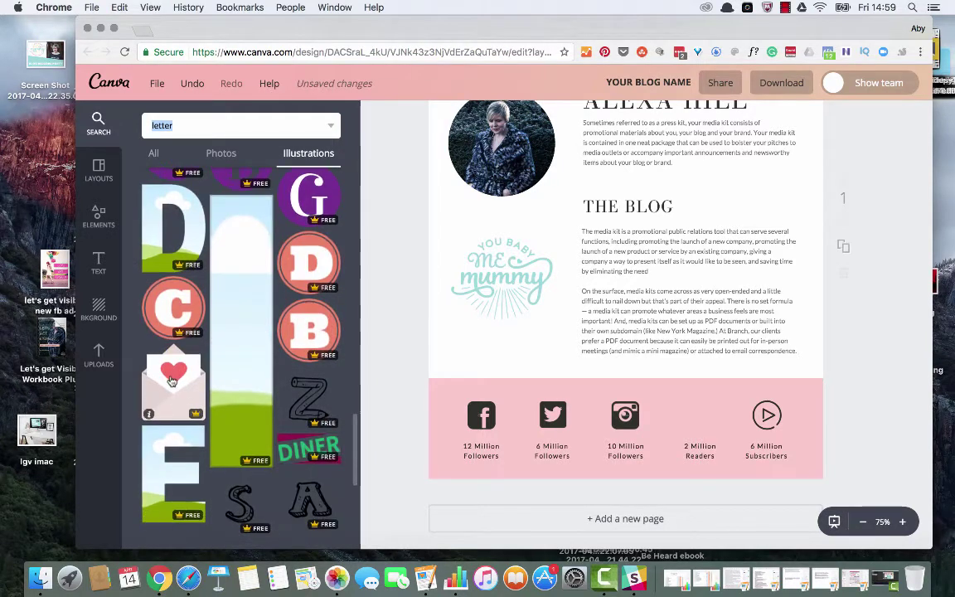
# Step: Add the heart envelope illustration to the page, shrunk to icon size and placed above the 2 Million Readers text
pyautogui.moveTo(173, 383); pyautogui.dragTo(663, 354)
pyautogui.moveTo(787, 237); pyautogui.dragTo(606, 470)
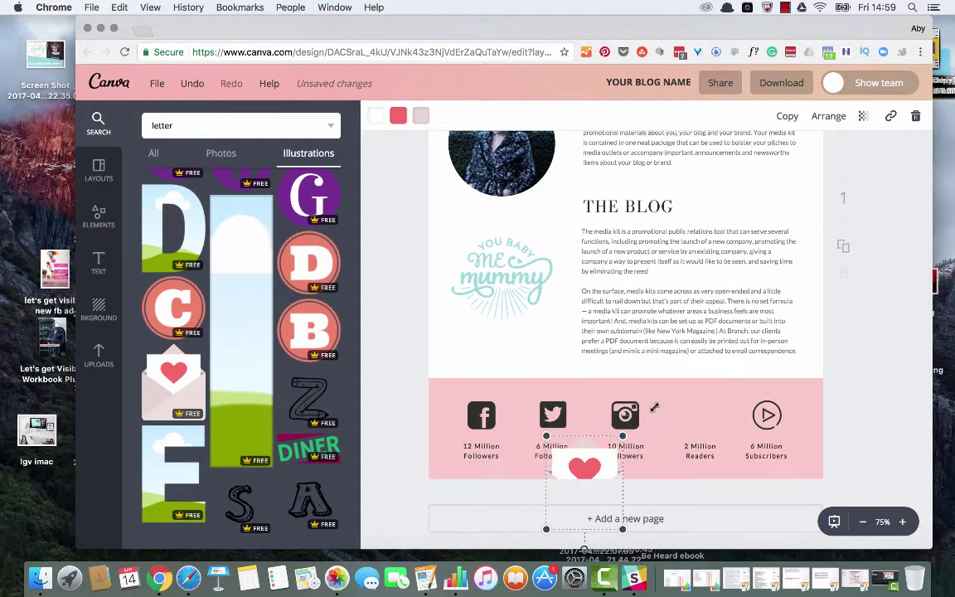
pyautogui.moveTo(654, 407); pyautogui.dragTo(700, 420)
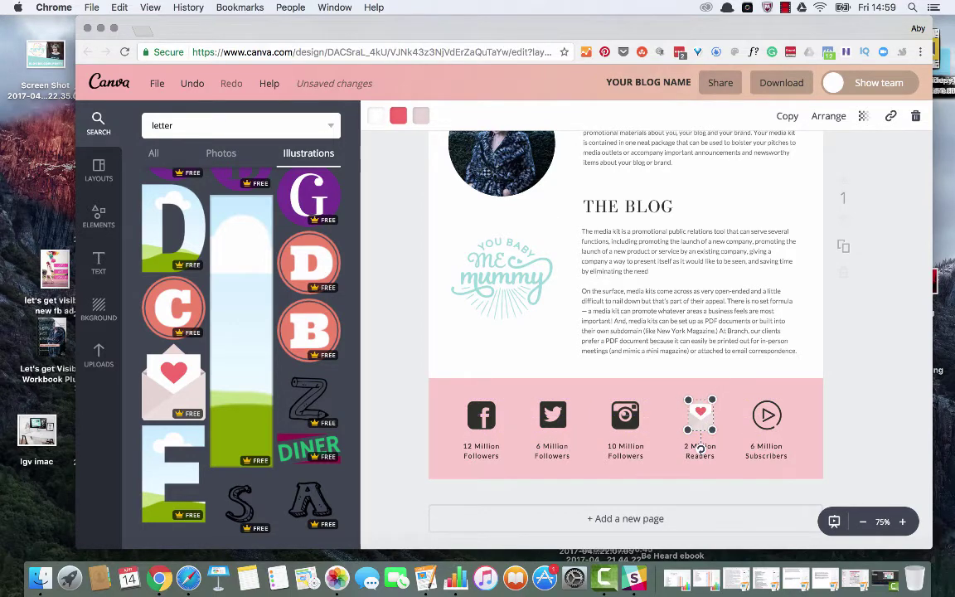
# Step: Recolor the greyish envelope body of the heart envelope icon with the near-black document color
pyautogui.click(377, 115)
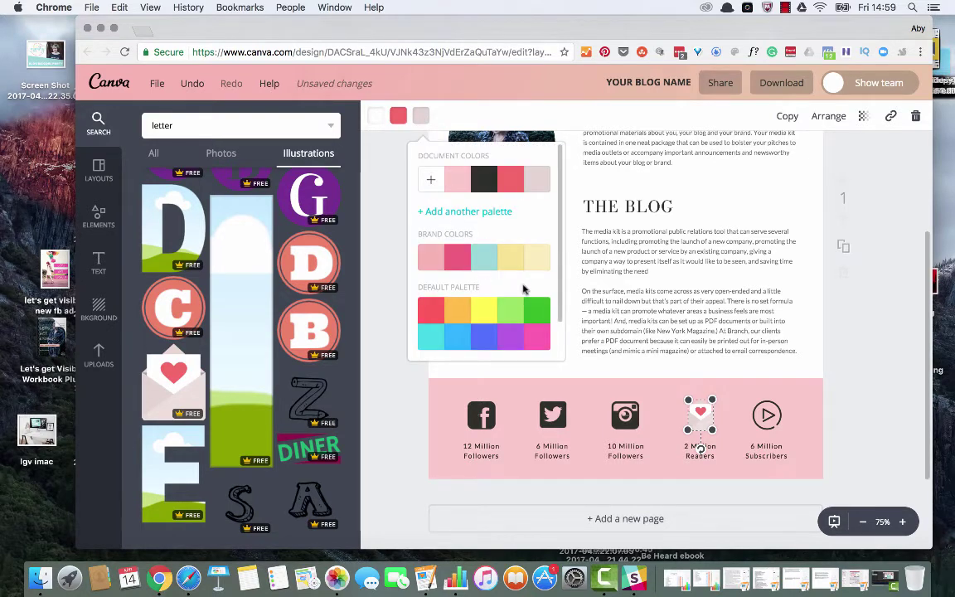
pyautogui.click(482, 179)
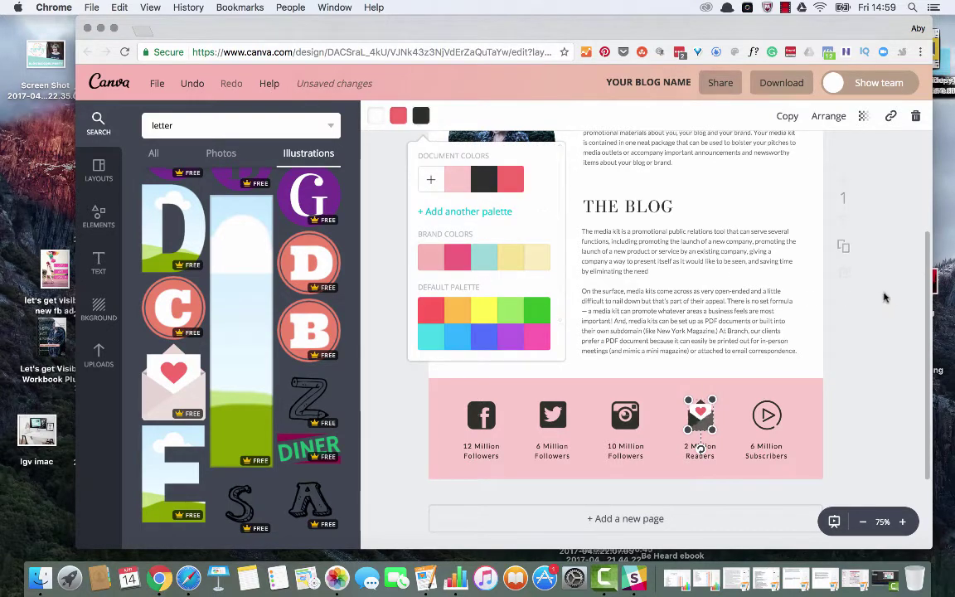
pyautogui.click(798, 269)
pyautogui.click(737, 424)
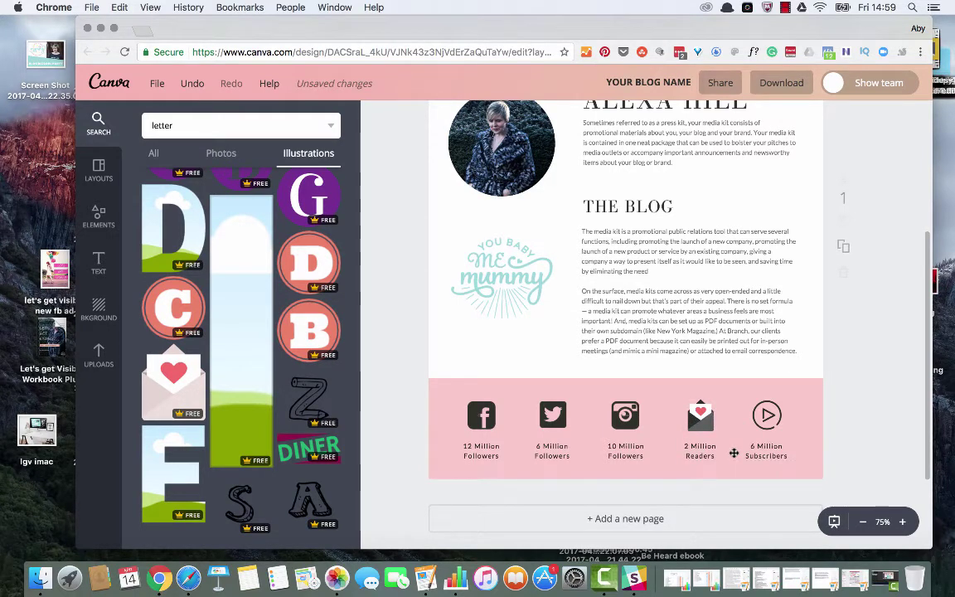
pyautogui.scroll(2, 826, 350)
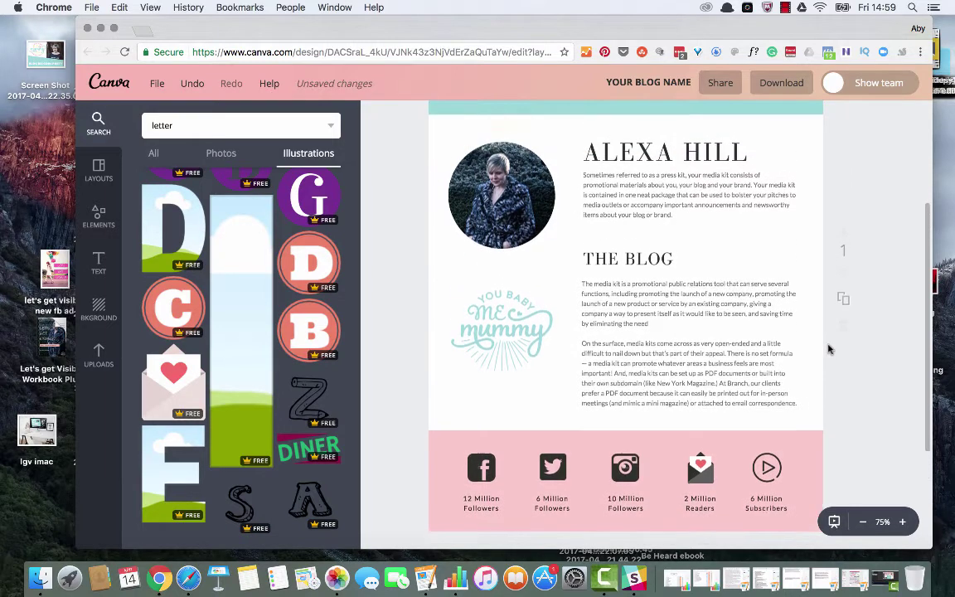
pyautogui.scroll(-3, 826, 347)
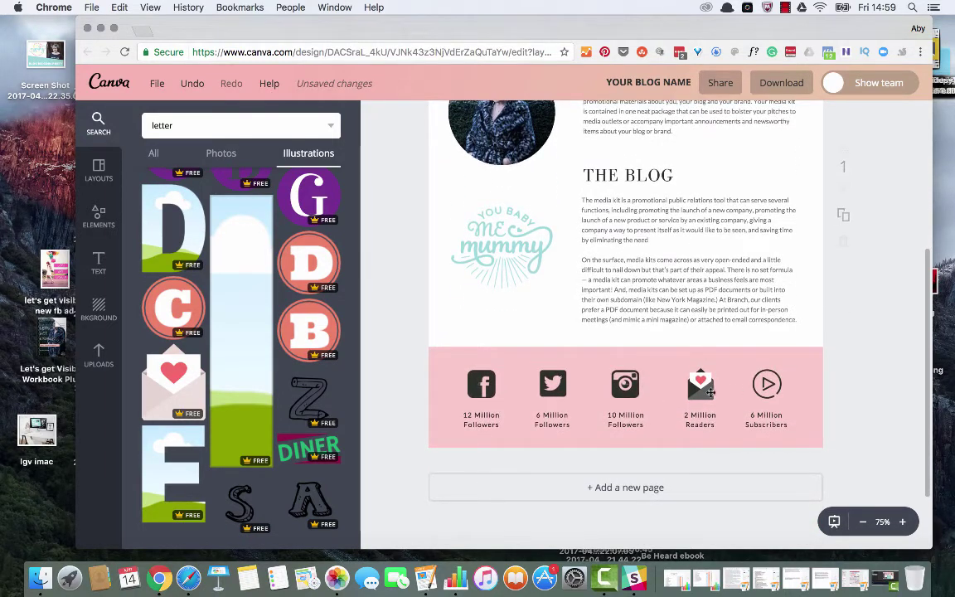
pyautogui.scroll(10, 646, 385)
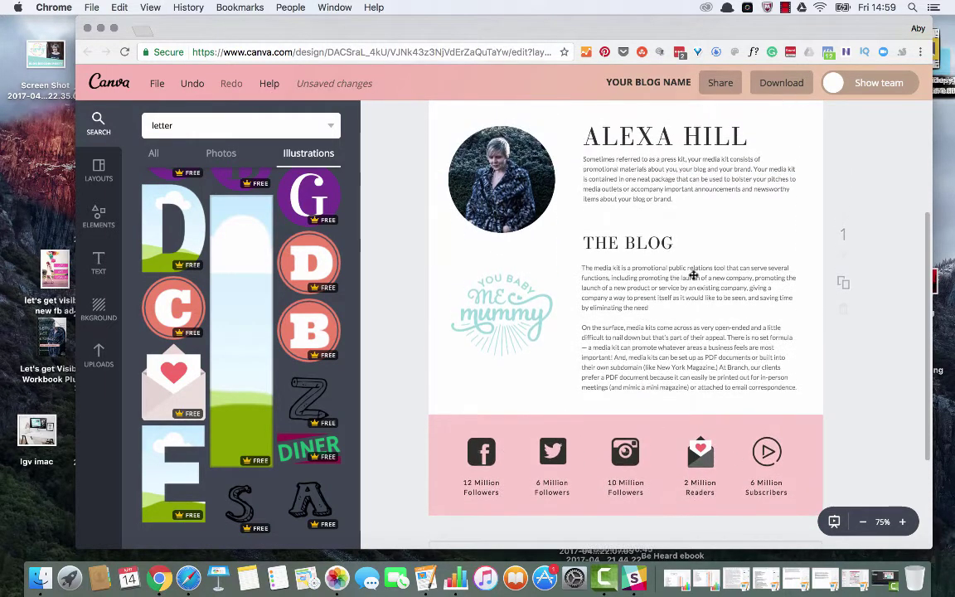
# Step: Review the customized media kit page from the blog name header to the social icons and stay on the site
pyautogui.scroll(-7, 695, 289)
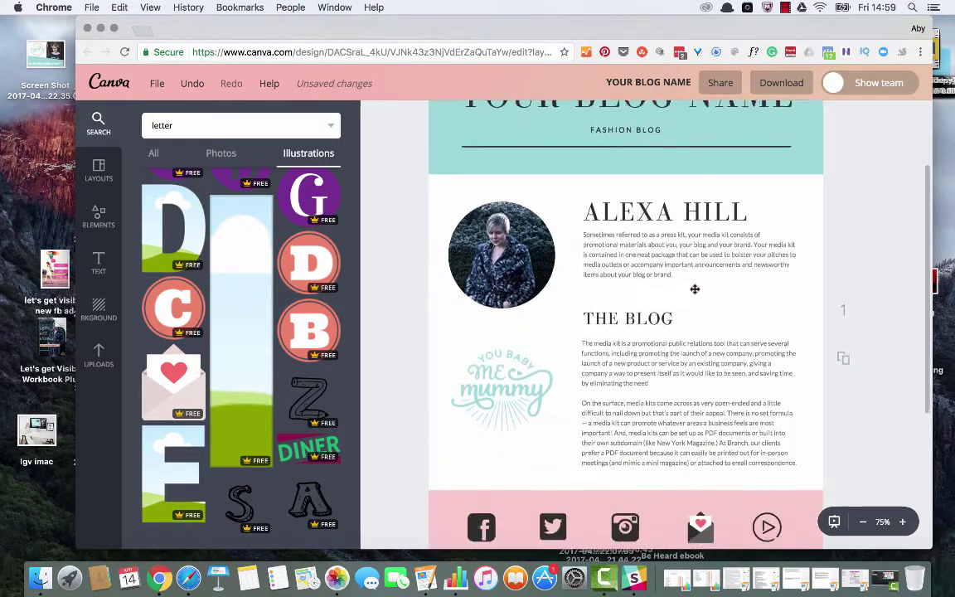
pyautogui.scroll(4, 688, 307)
pyautogui.scroll(-3, 695, 311)
pyautogui.scroll(6, 693, 309)
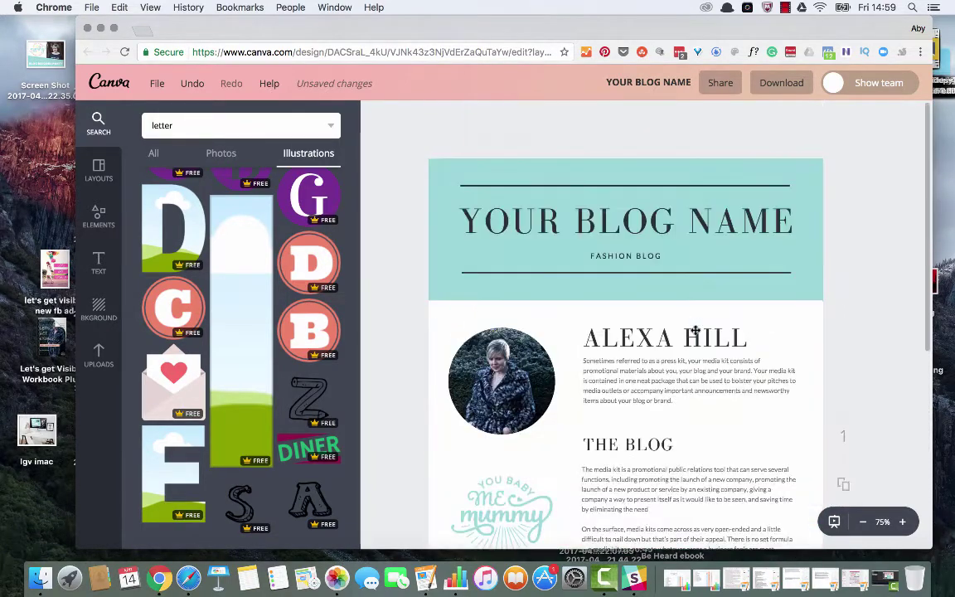
pyautogui.click(108, 86)
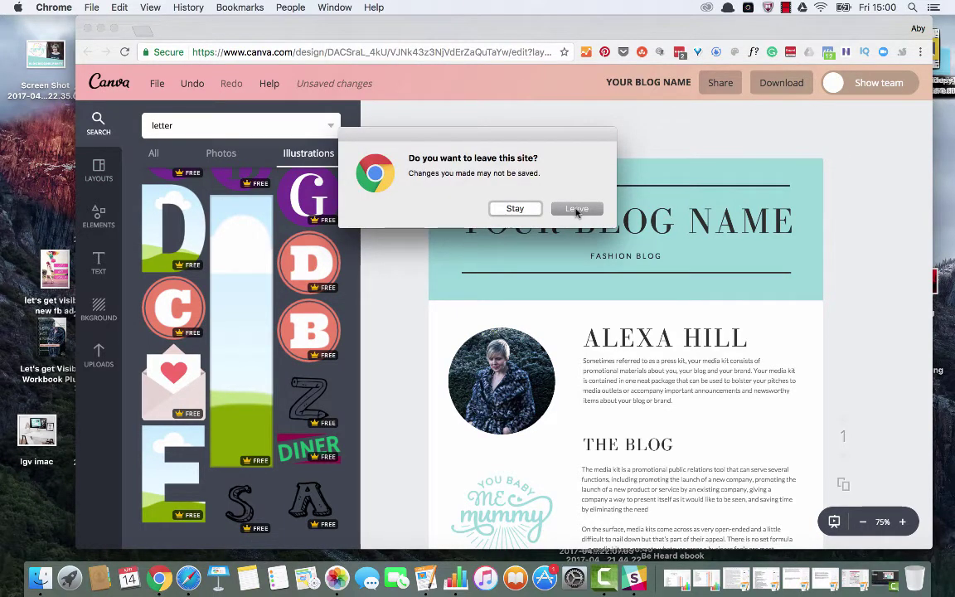
pyautogui.click(514, 208)
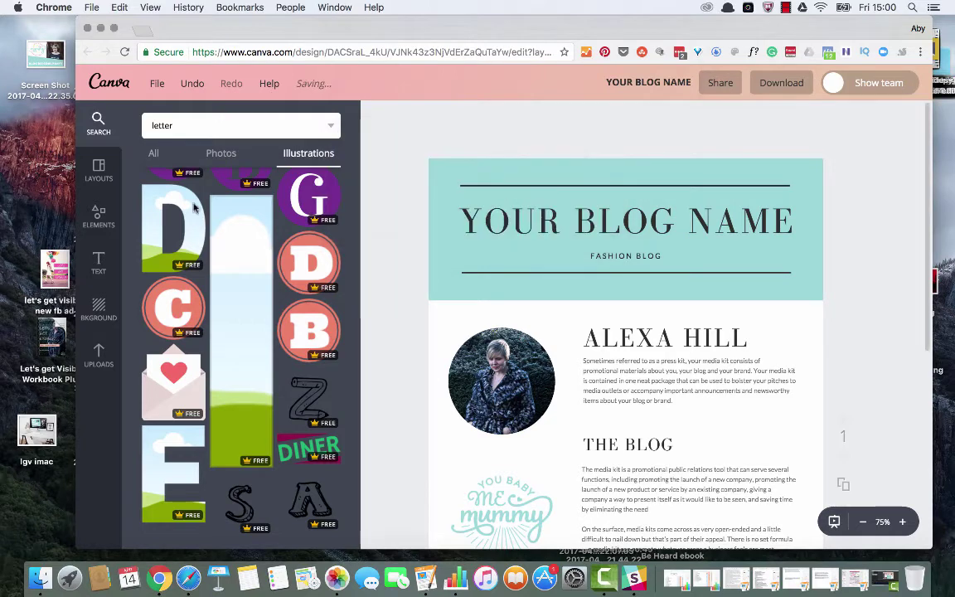
# Step: Replace the page content with the first layout of the Simple Yellow Grayscale Photographer Media Kit and look over its sections
pyautogui.click(95, 170)
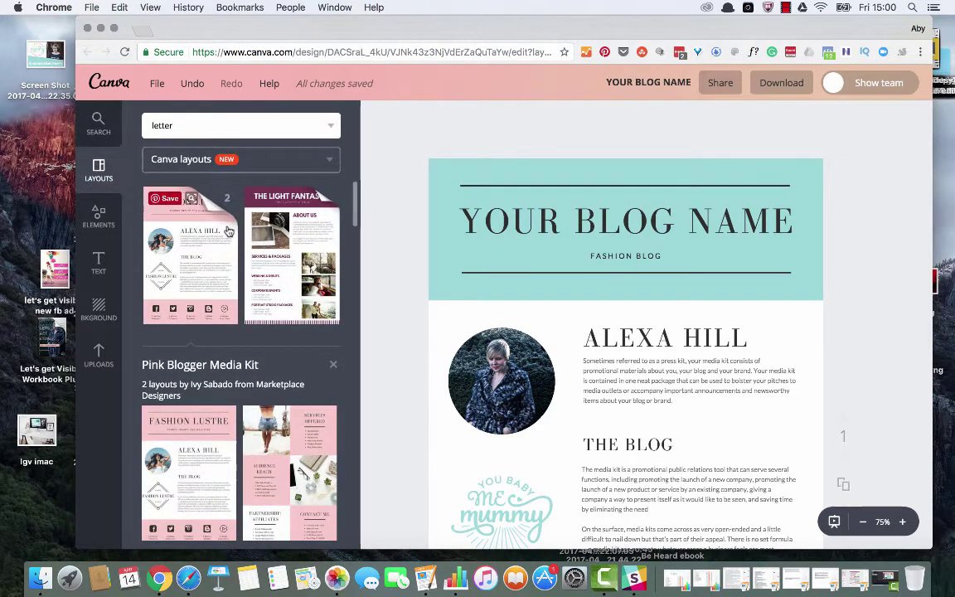
pyautogui.scroll(-5, 265, 203)
pyautogui.scroll(-10, 334, 268)
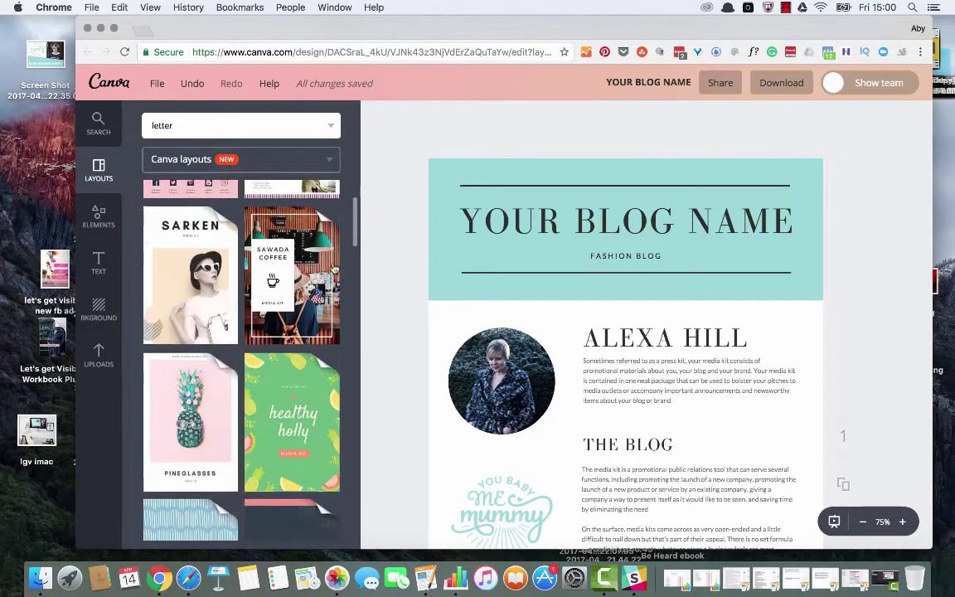
pyautogui.scroll(-8, 334, 268)
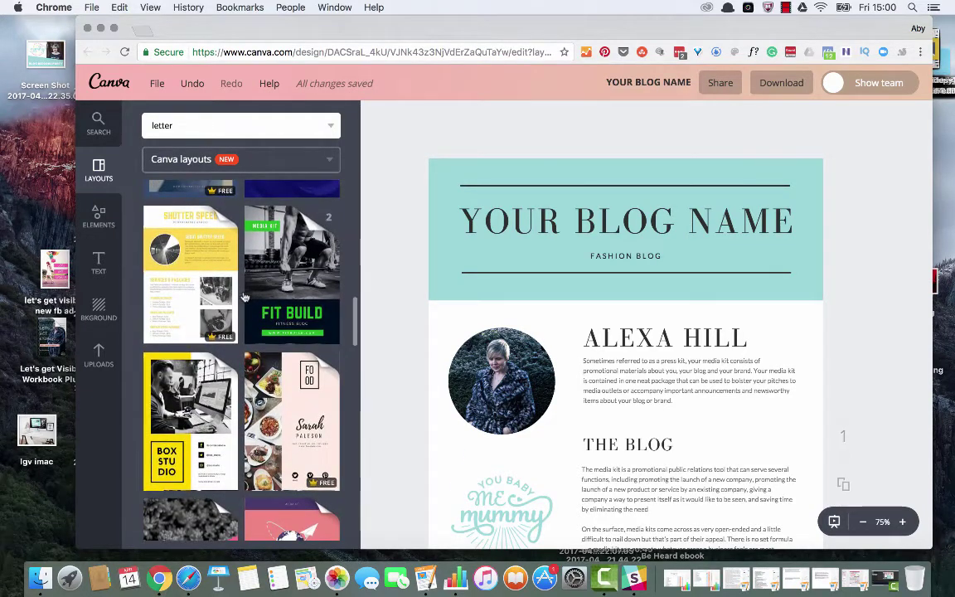
pyautogui.click(187, 269)
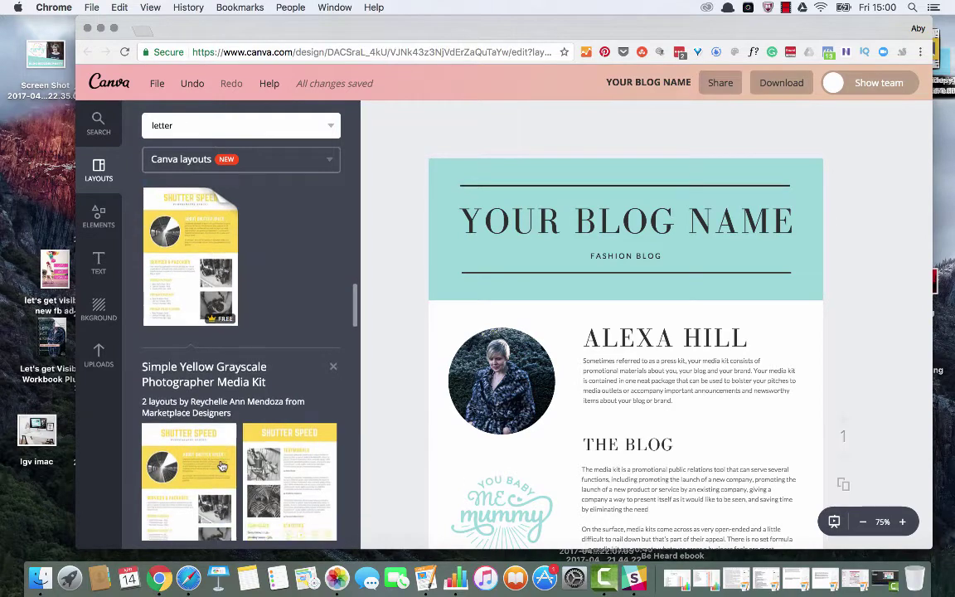
pyautogui.click(181, 391)
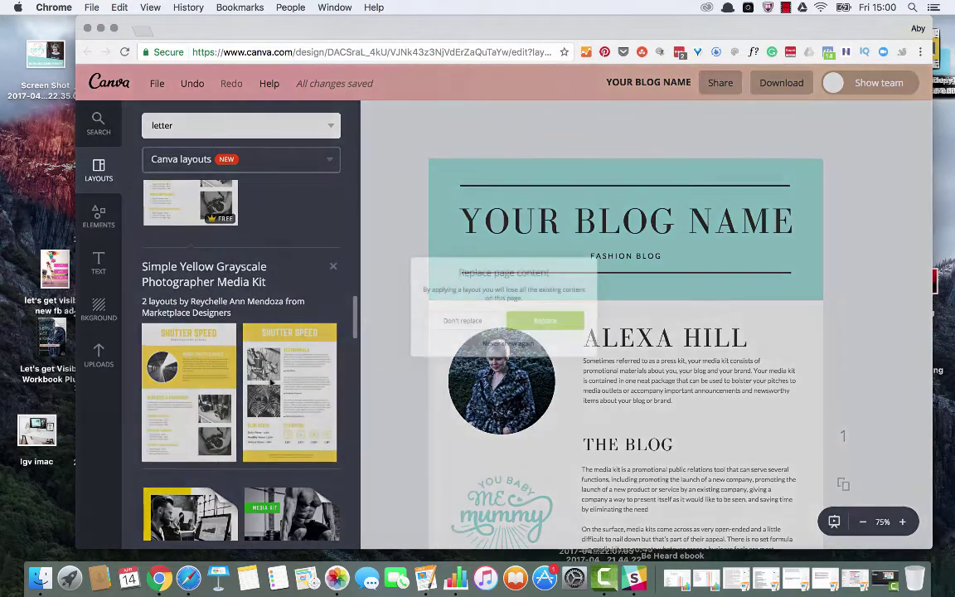
pyautogui.click(564, 325)
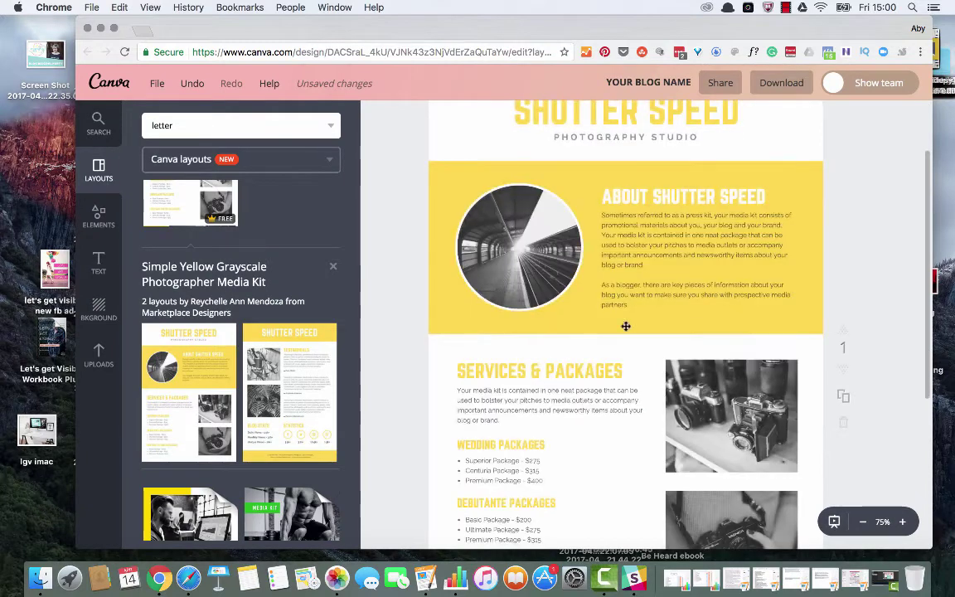
pyautogui.scroll(-5, 616, 366)
pyautogui.scroll(2, 572, 380)
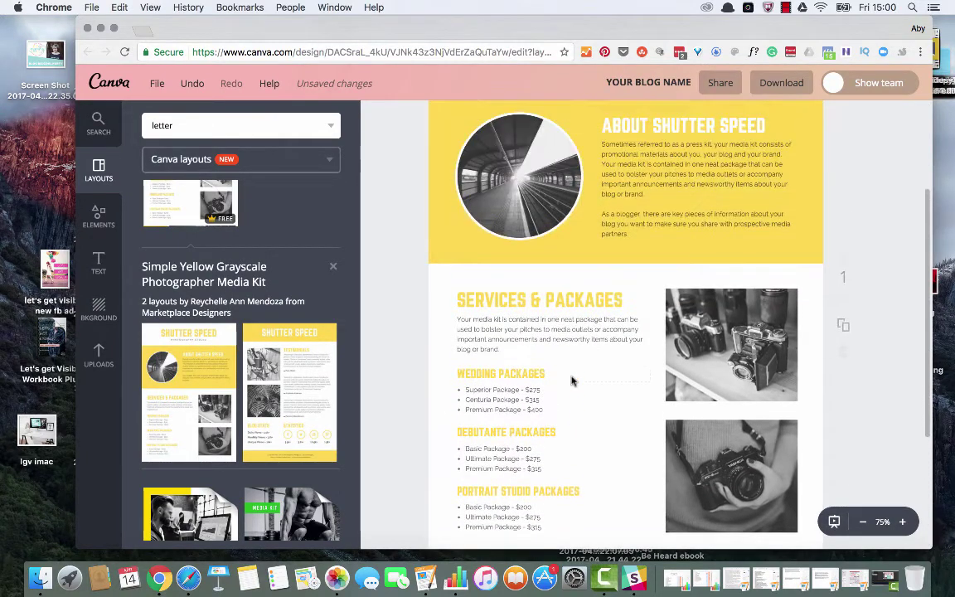
pyautogui.scroll(1, 686, 224)
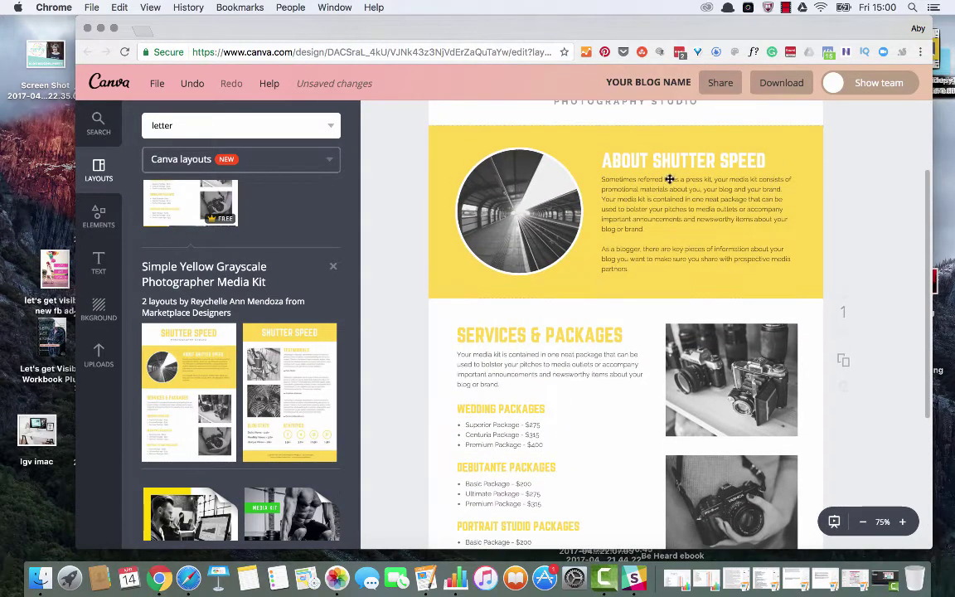
pyautogui.scroll(2, 669, 179)
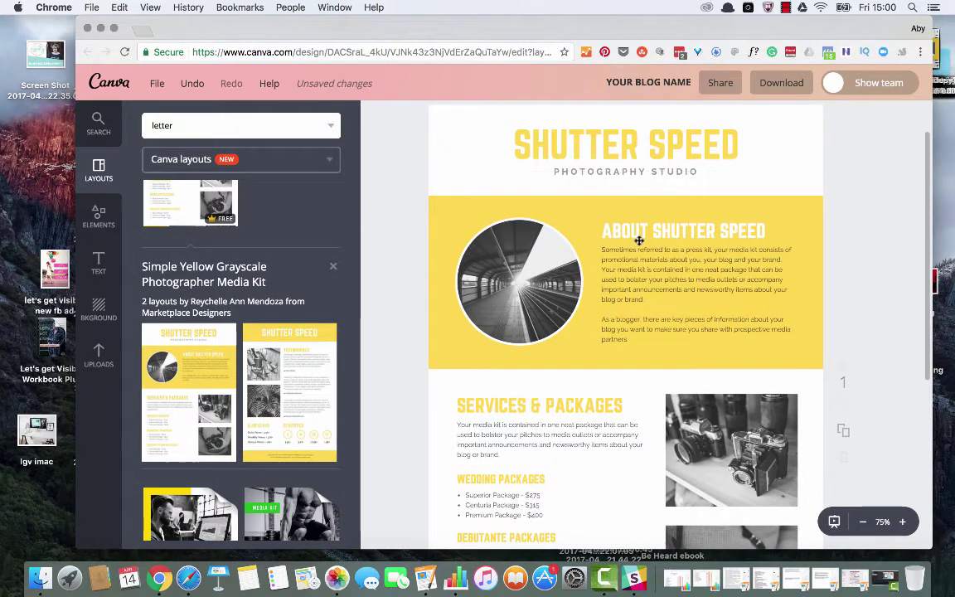
pyautogui.click(523, 260)
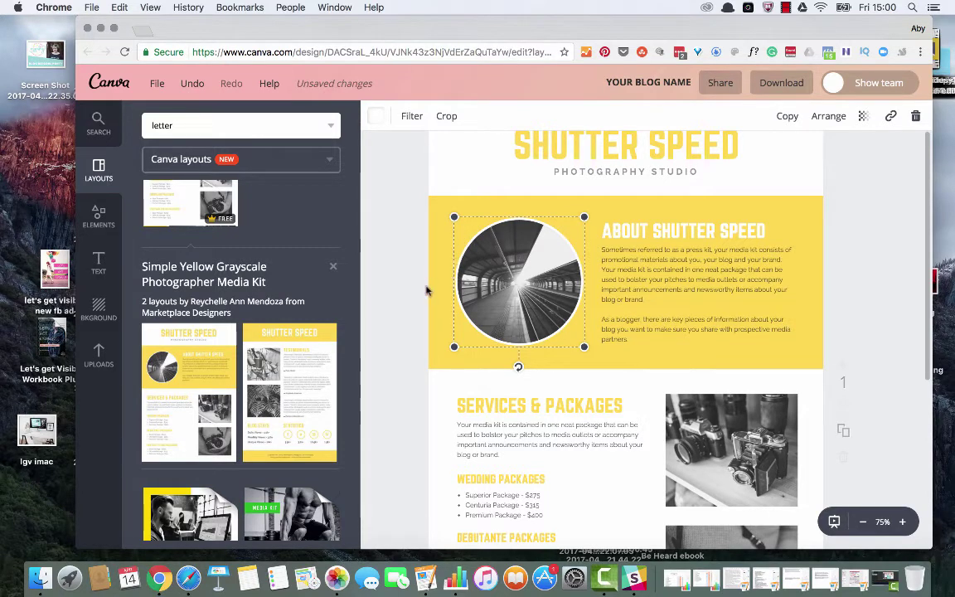
# Step: Apply the dark About Us layout with follower statistics from The Fittest Media Kit set to the page
pyautogui.click(333, 266)
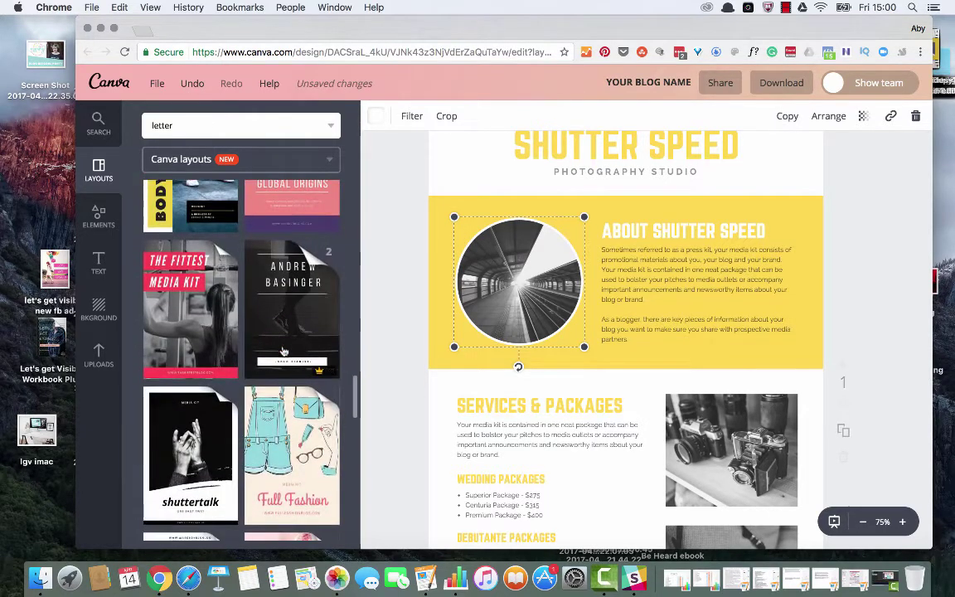
pyautogui.scroll(-1, 283, 352)
pyautogui.scroll(-2, 533, 346)
pyautogui.scroll(4, 533, 345)
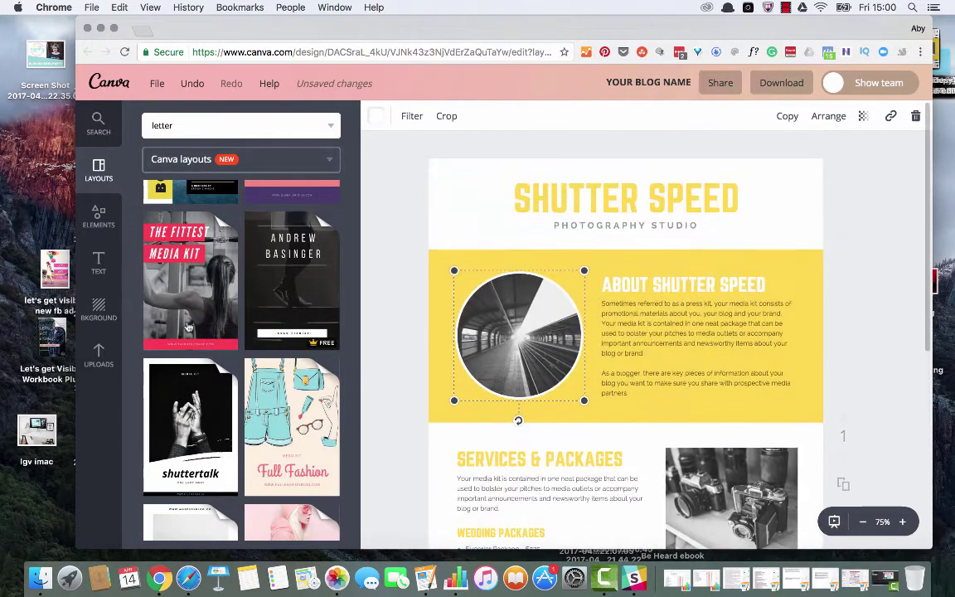
pyautogui.click(183, 291)
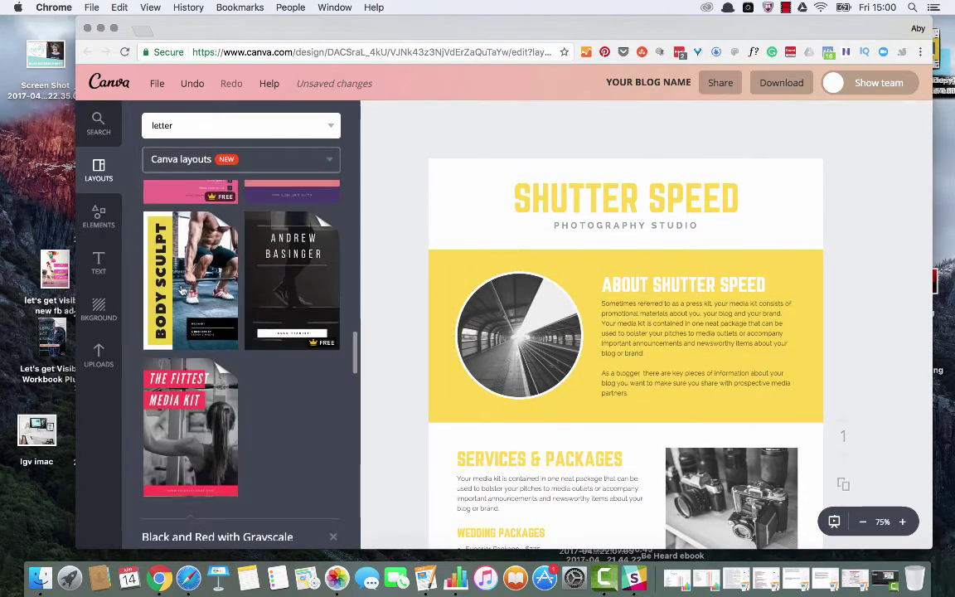
pyautogui.scroll(-5, 241, 331)
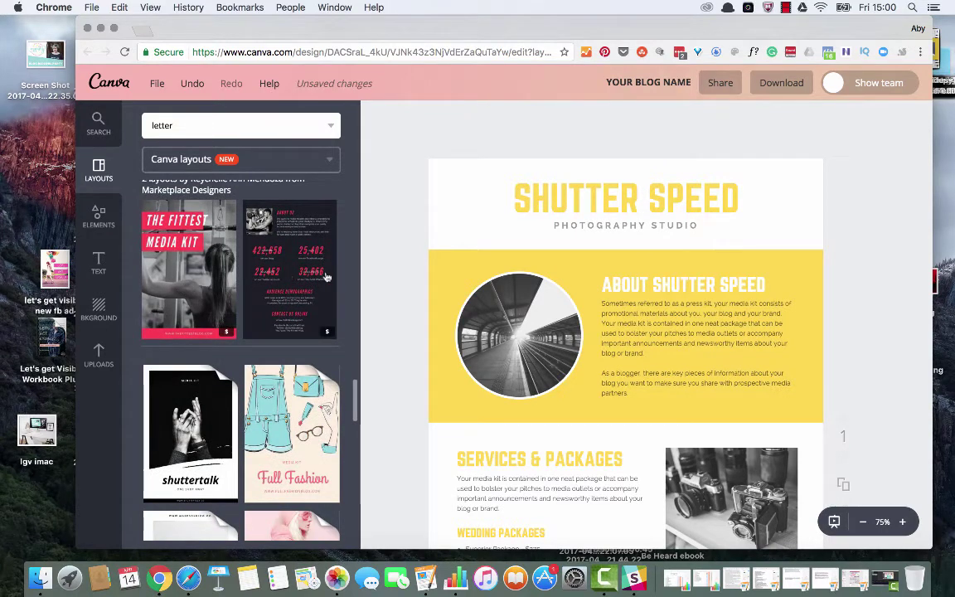
pyautogui.moveTo(327, 278); pyautogui.dragTo(565, 286)
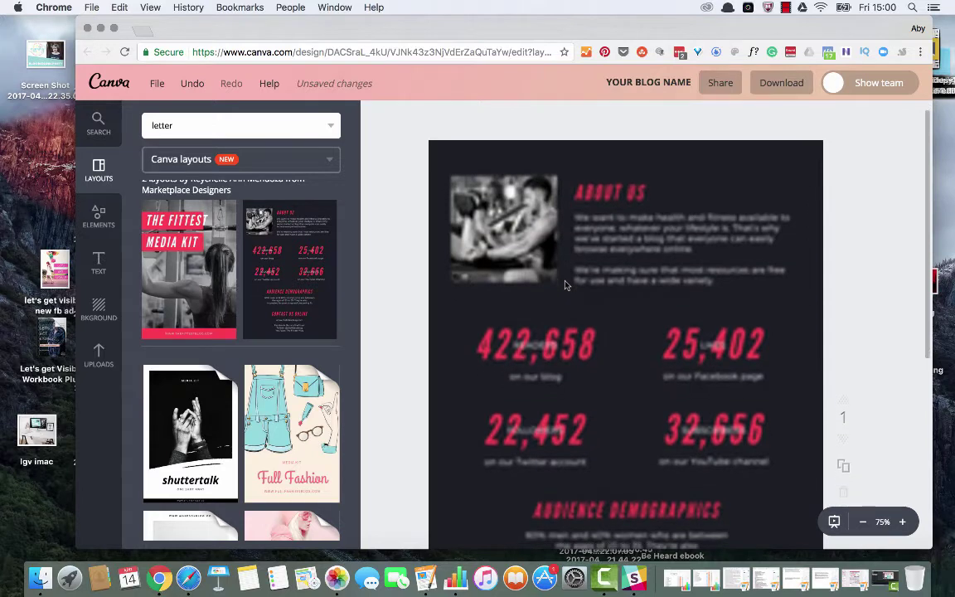
pyautogui.scroll(-5, 566, 285)
pyautogui.scroll(5, 565, 282)
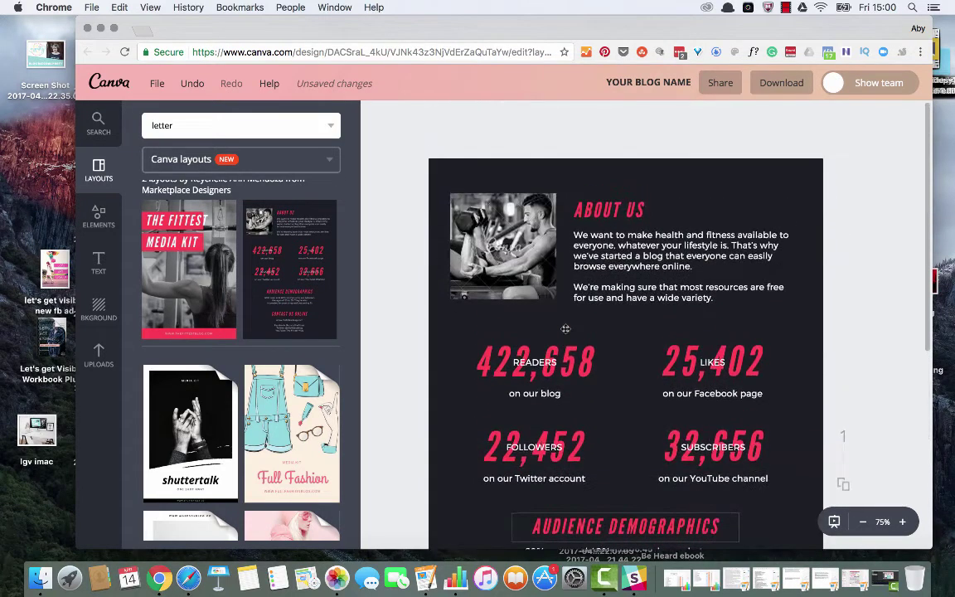
# Step: Apply the first layout of the Pastel Hipster Blogger General Media Kit to the page
pyautogui.scroll(-3, 290, 414)
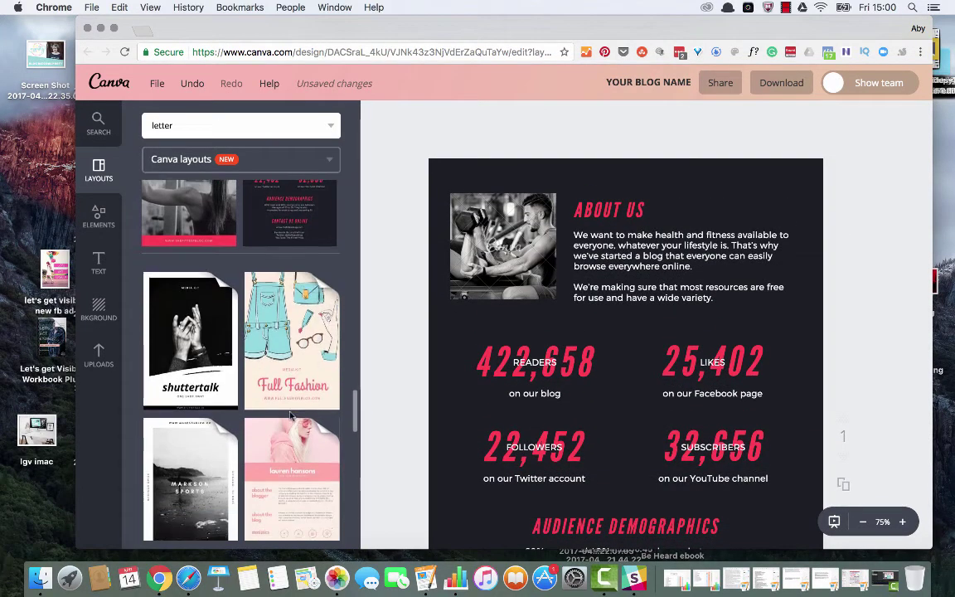
pyautogui.scroll(-3, 291, 415)
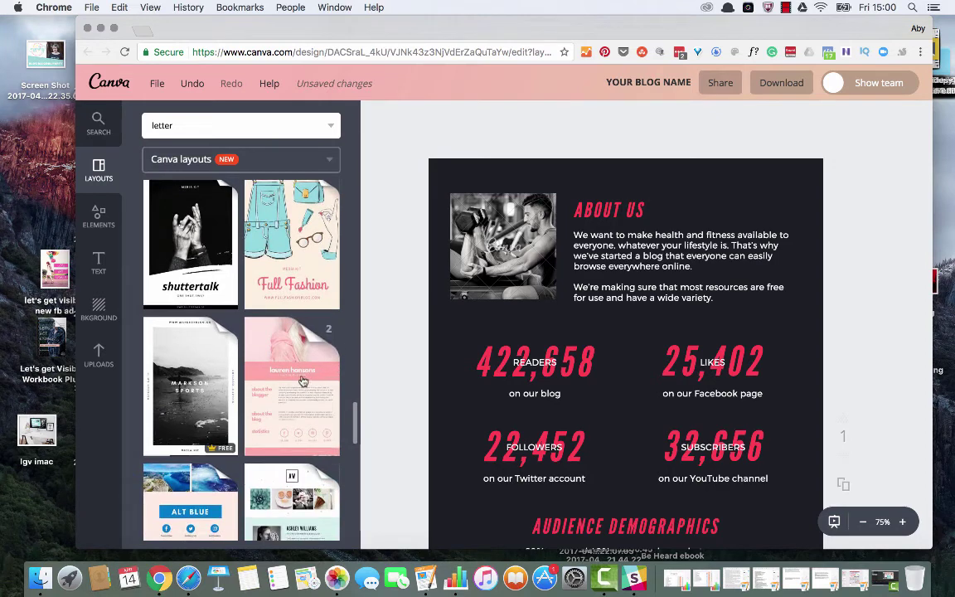
pyautogui.click(301, 380)
pyautogui.scroll(-5, 265, 398)
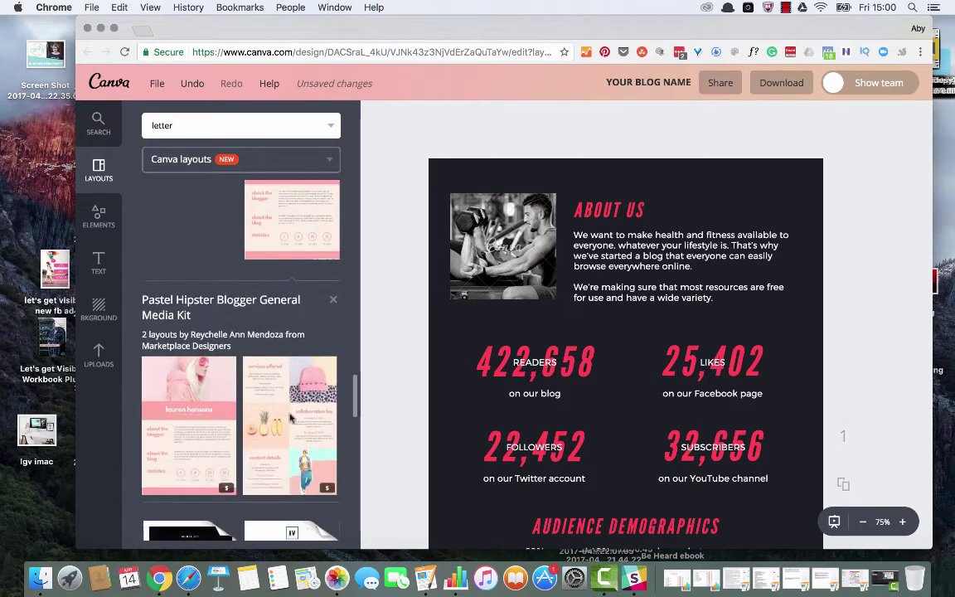
pyautogui.click(198, 362)
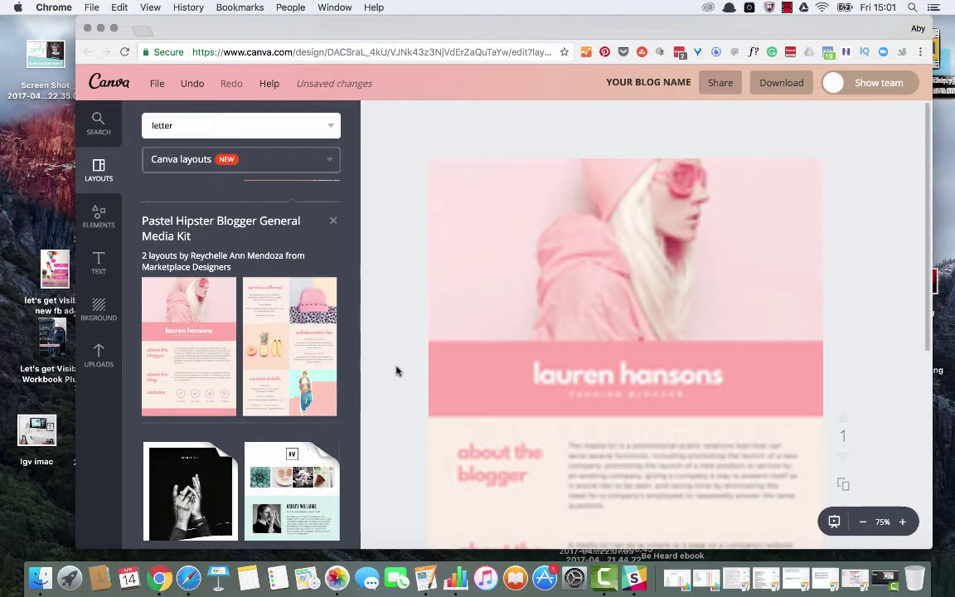
# Step: Examine the pastel layout's header photo, about sections, statistics icons and contact footer
pyautogui.scroll(-5, 420, 415)
pyautogui.scroll(5, 420, 419)
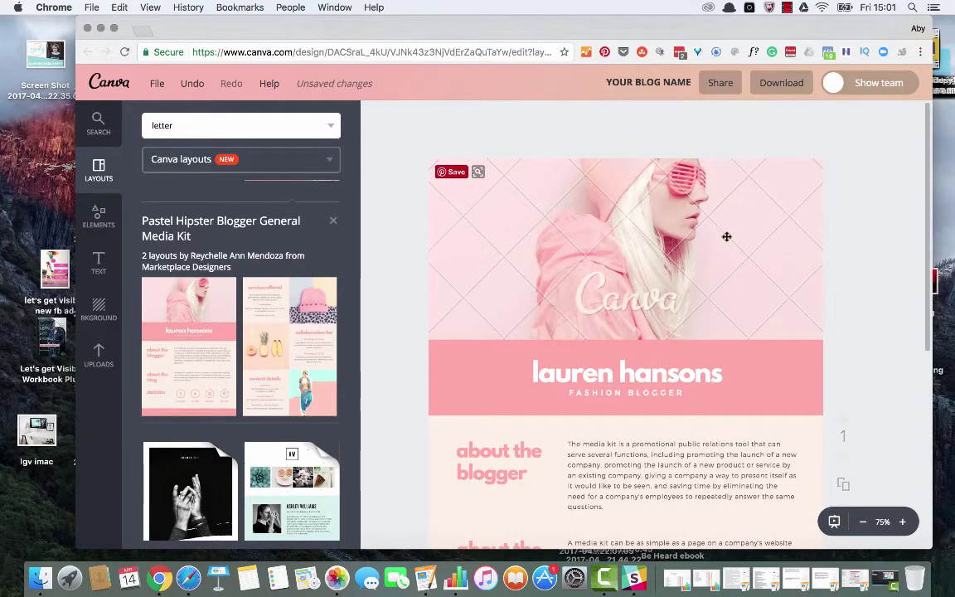
pyautogui.scroll(-4, 726, 237)
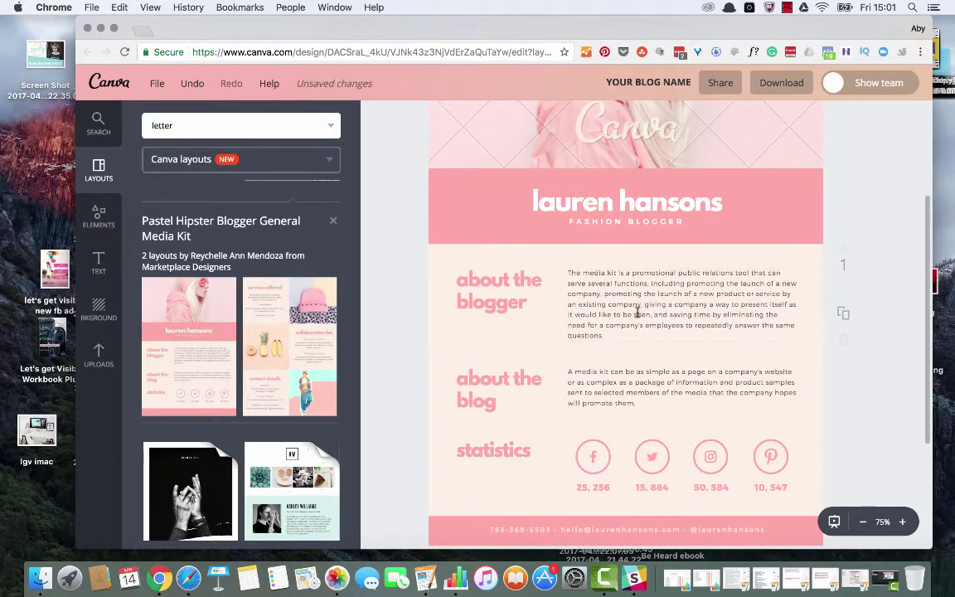
pyautogui.click(574, 282)
pyautogui.click(543, 264)
pyautogui.scroll(-4, 543, 262)
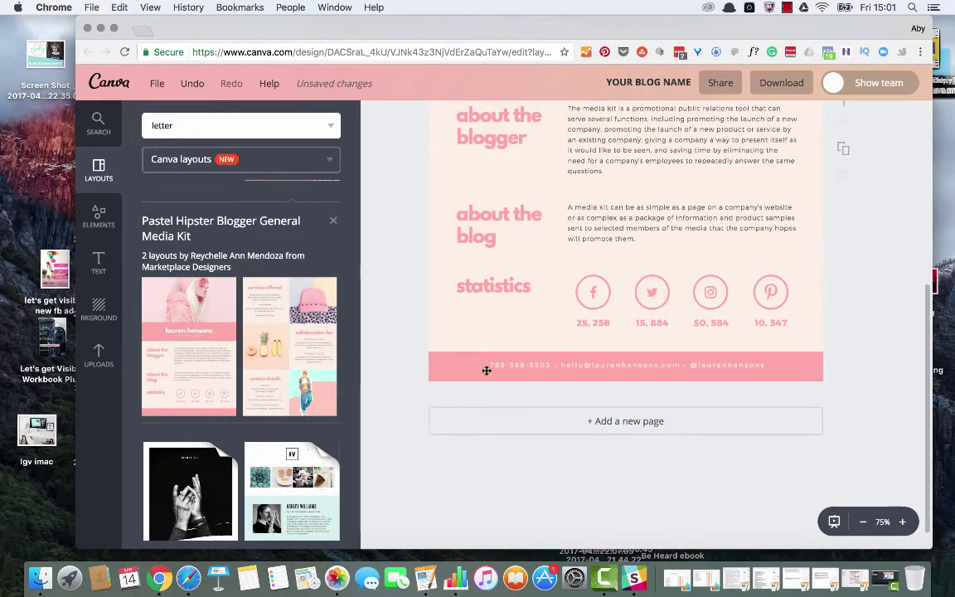
pyautogui.scroll(2, 631, 368)
pyautogui.scroll(-1, 358, 445)
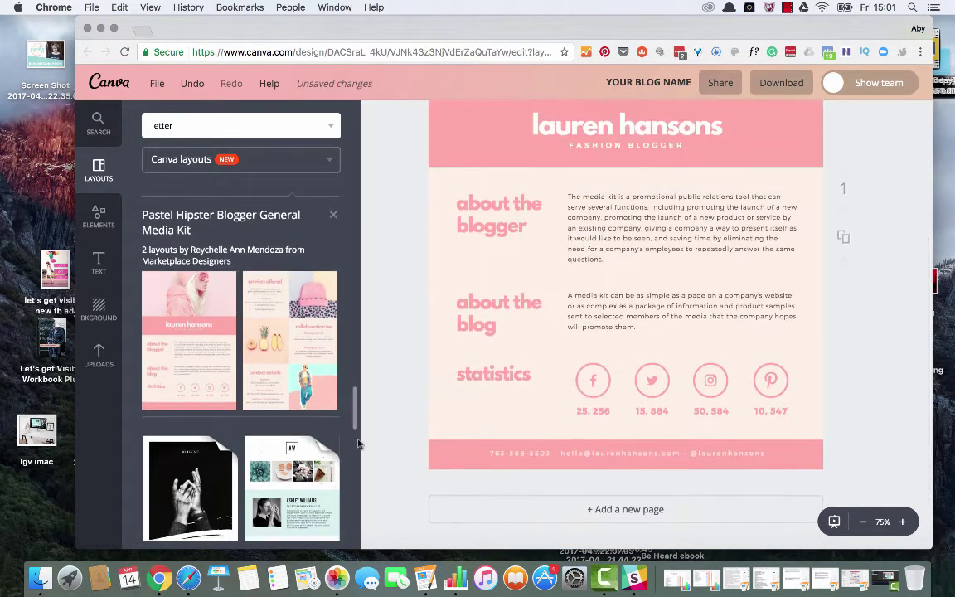
# Step: Apply the first layout of the White Photo Grid Blogger Media Kit to the page and inspect its photo grid
pyautogui.scroll(-3, 299, 481)
pyautogui.scroll(4, 192, 253)
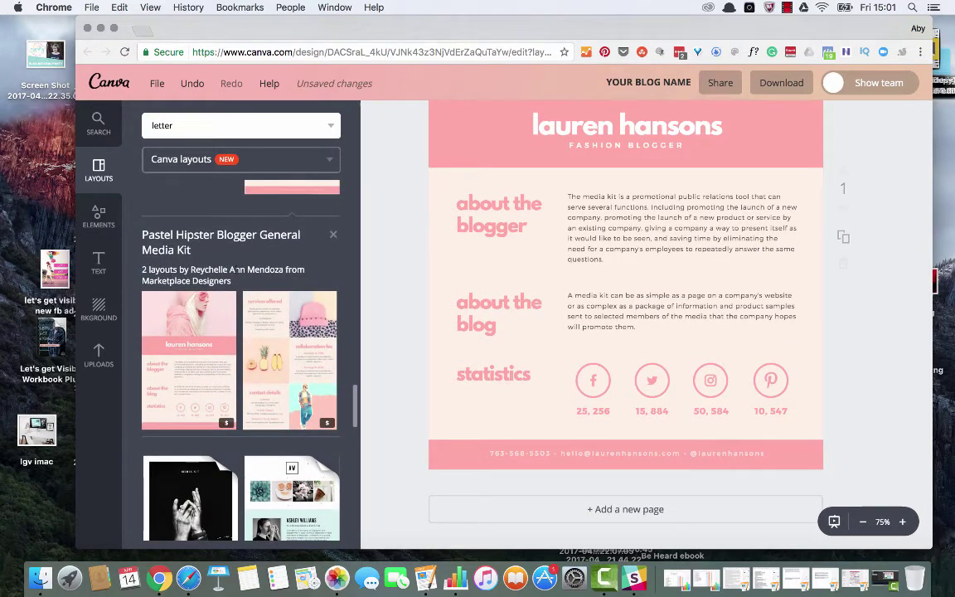
pyautogui.scroll(-5, 237, 270)
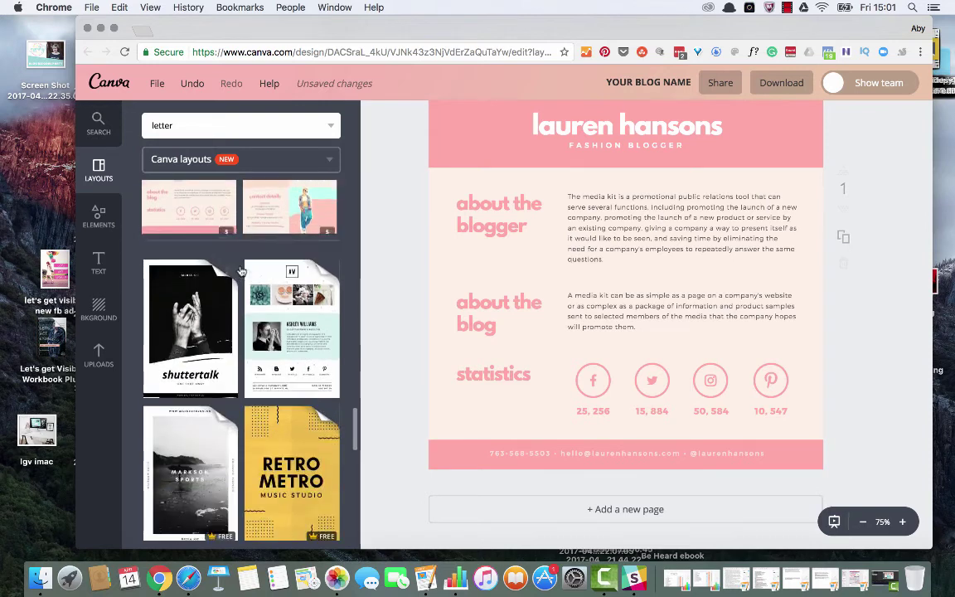
pyautogui.scroll(2, 282, 315)
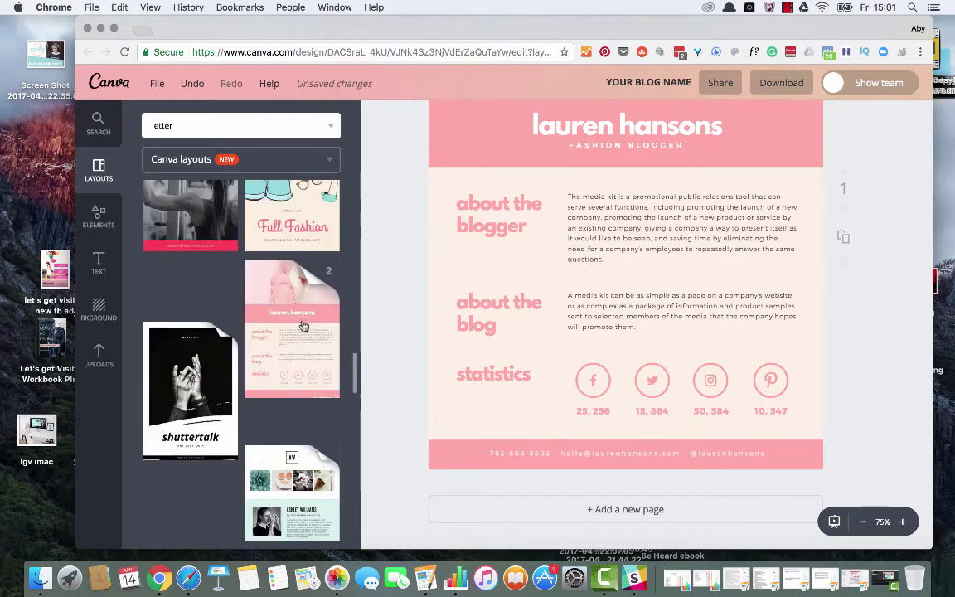
pyautogui.click(291, 493)
pyautogui.scroll(-2, 224, 431)
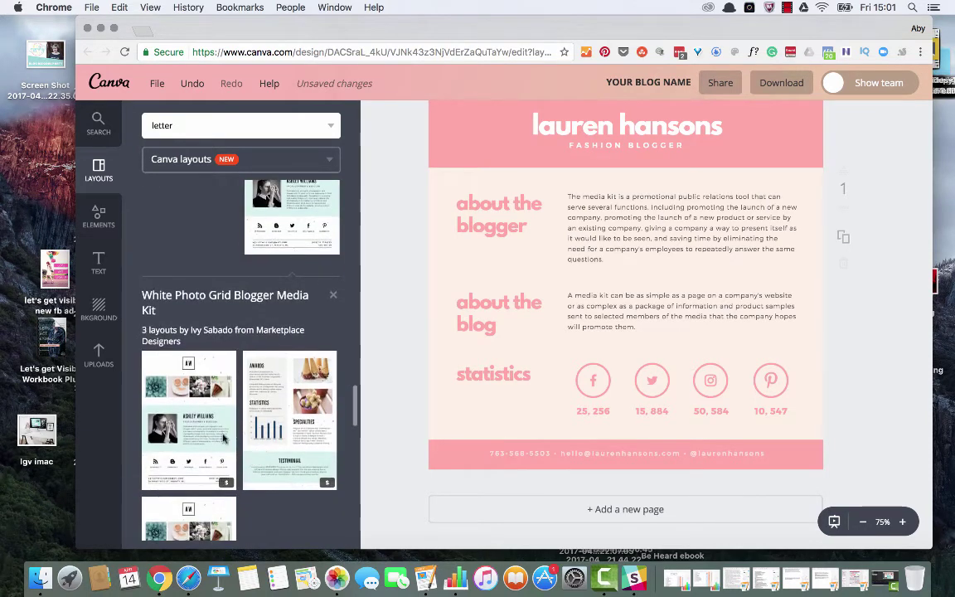
pyautogui.click(198, 420)
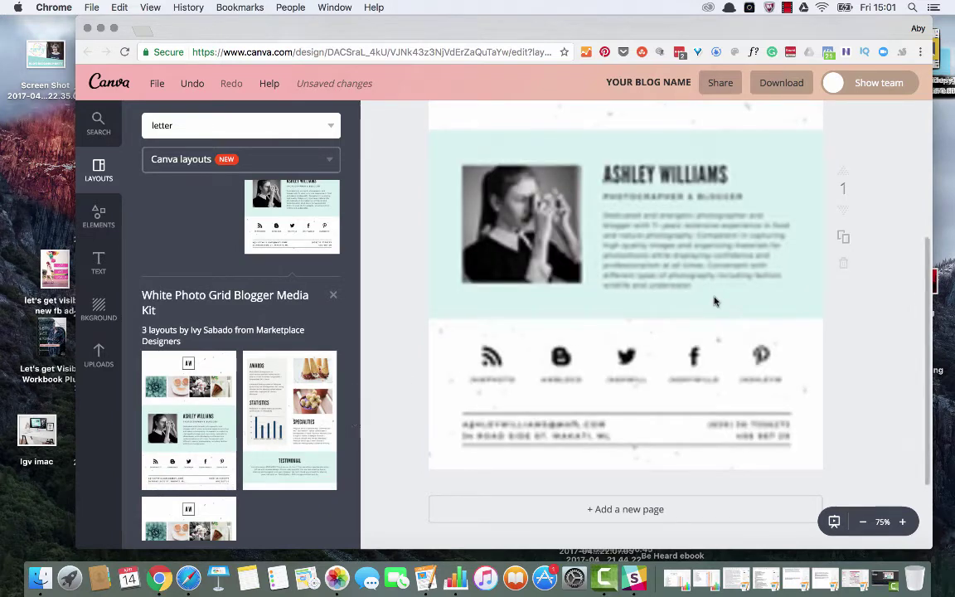
pyautogui.scroll(5, 721, 274)
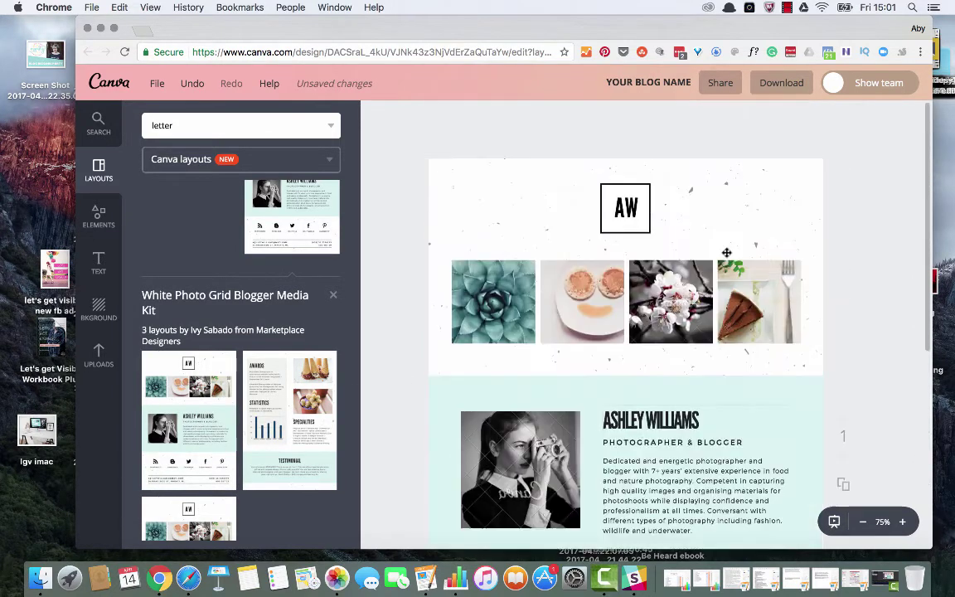
pyautogui.scroll(-2, 726, 268)
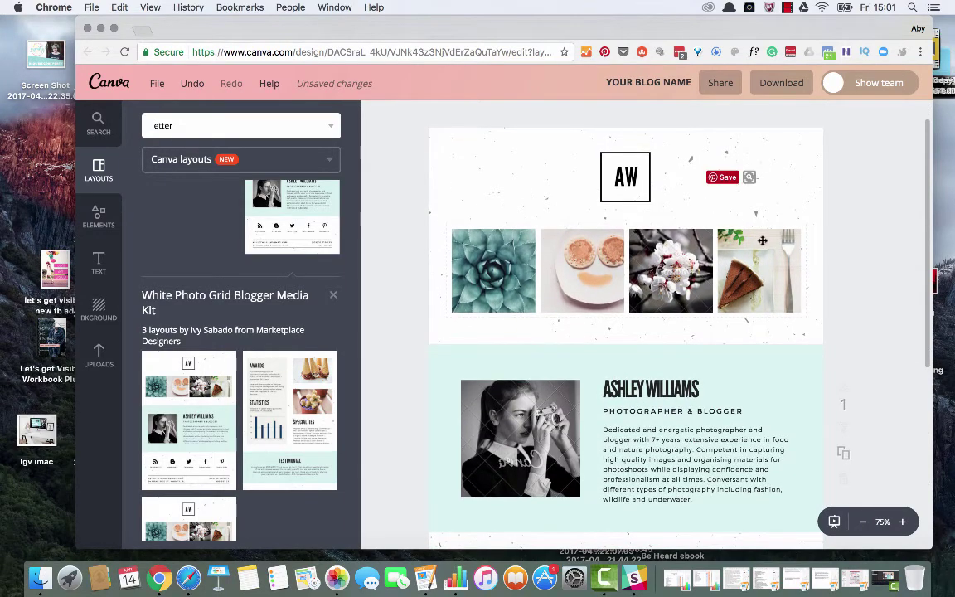
# Step: Apply the second layout of the White Photo Grid Blogger Media Kit and inspect its awards, statistics, specialties and testimonial sections
pyautogui.scroll(-5, 762, 240)
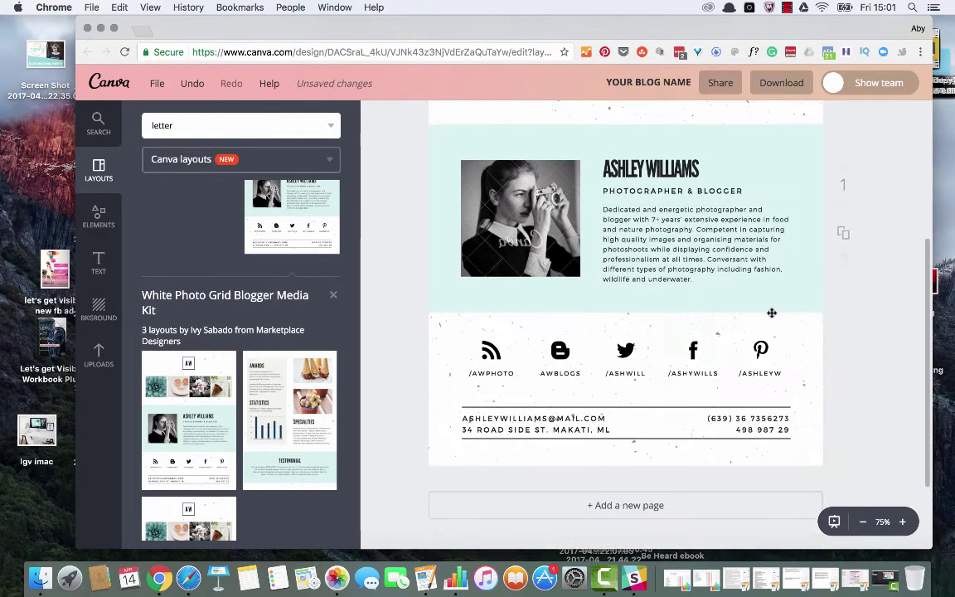
pyautogui.scroll(3, 771, 312)
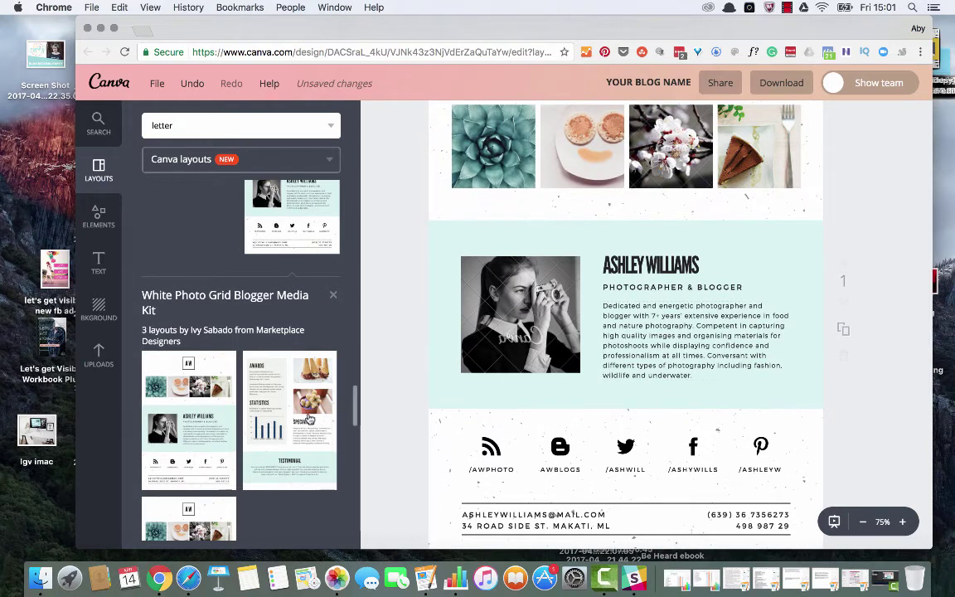
pyautogui.moveTo(317, 402); pyautogui.dragTo(518, 265)
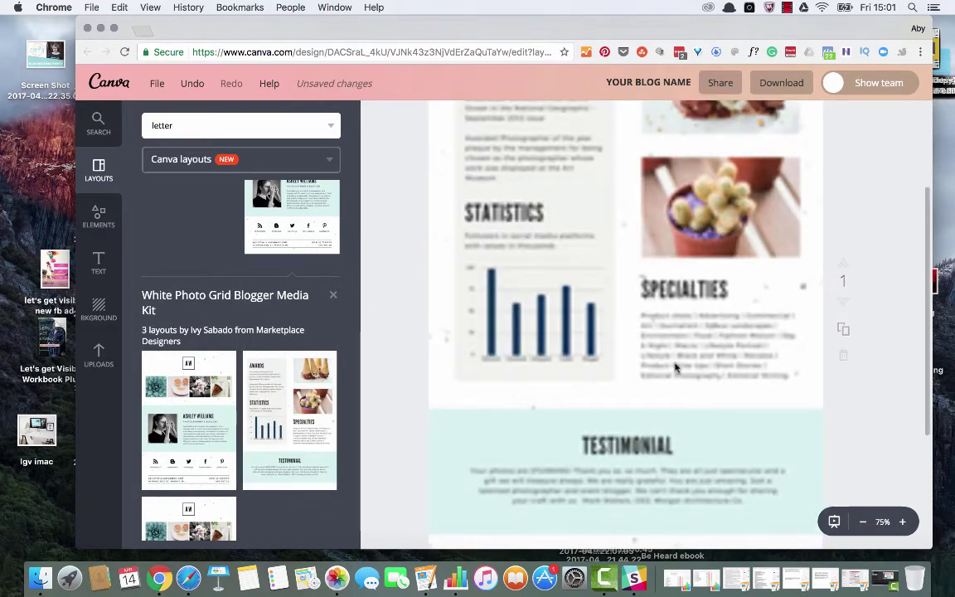
pyautogui.scroll(4, 626, 390)
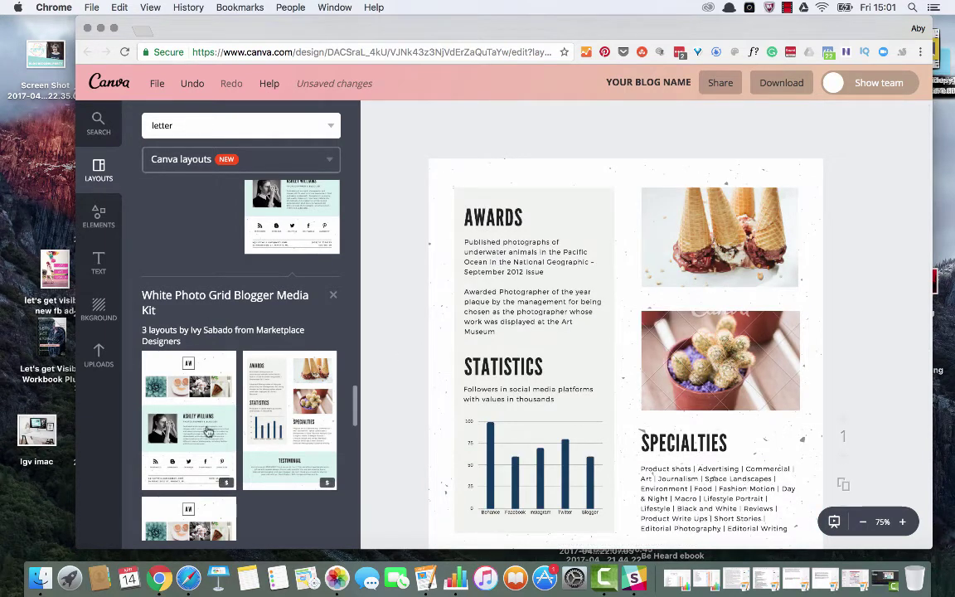
pyautogui.scroll(-6, 402, 343)
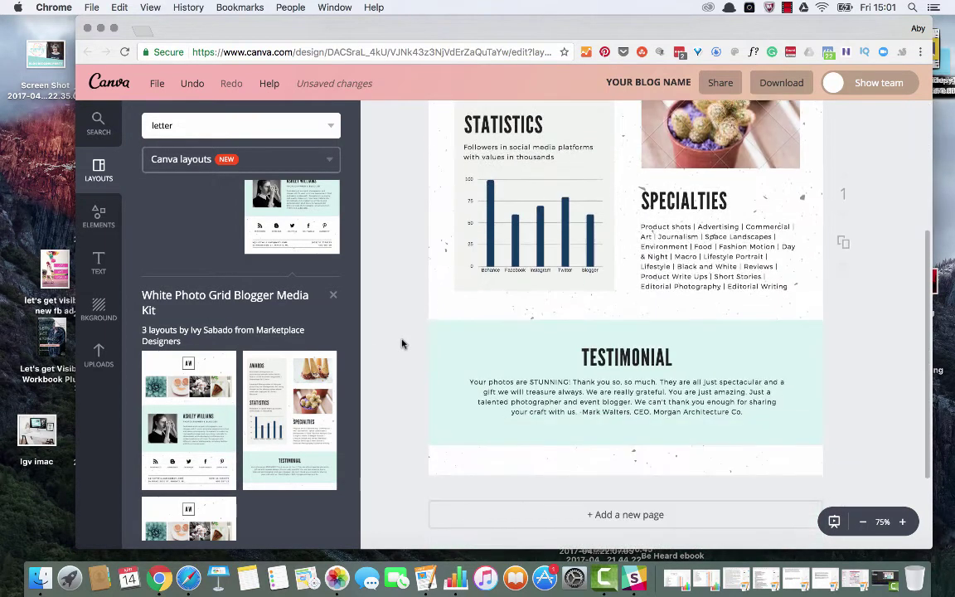
pyautogui.scroll(6, 402, 343)
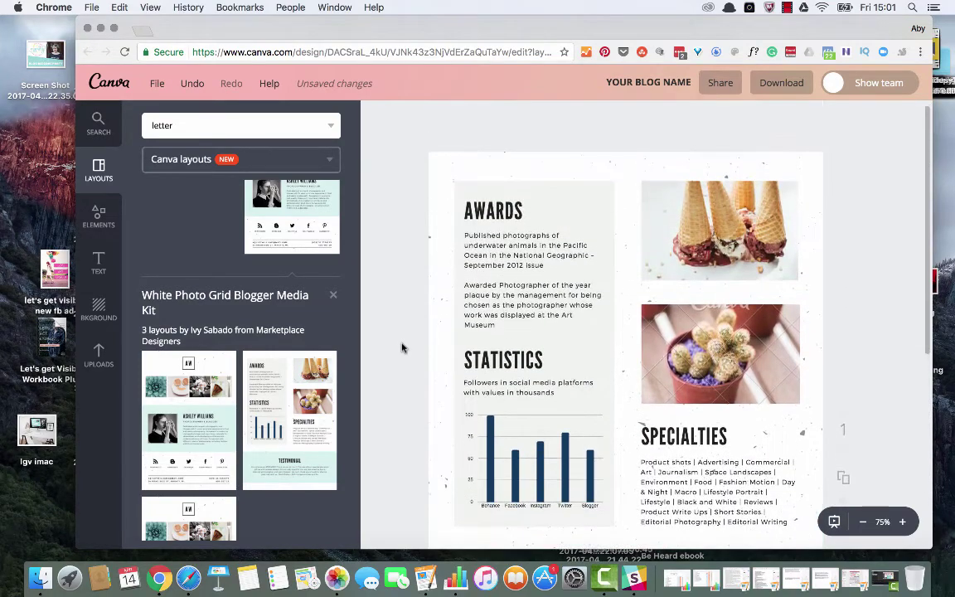
pyautogui.scroll(-3, 401, 346)
# Step: Apply The Styles fashion and lifestyle bazaar layout to the page and inspect the whole design at 50% zoom
pyautogui.scroll(-5, 145, 448)
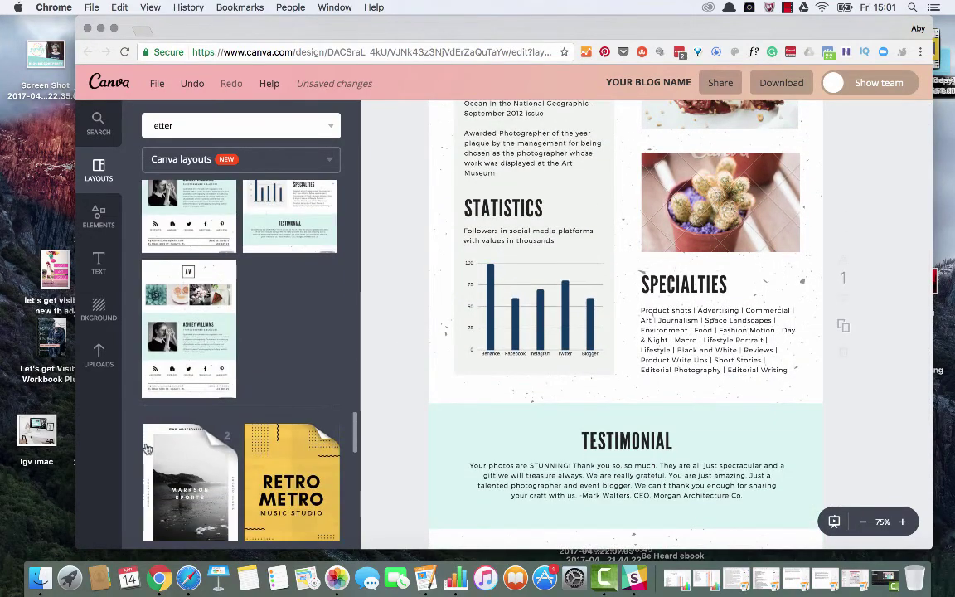
pyautogui.scroll(-3, 145, 447)
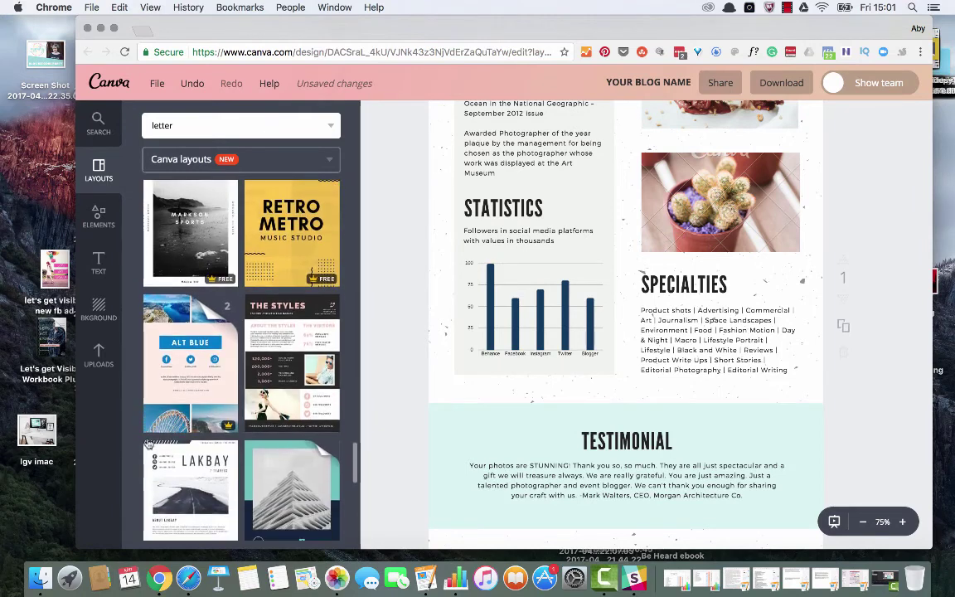
pyautogui.click(285, 365)
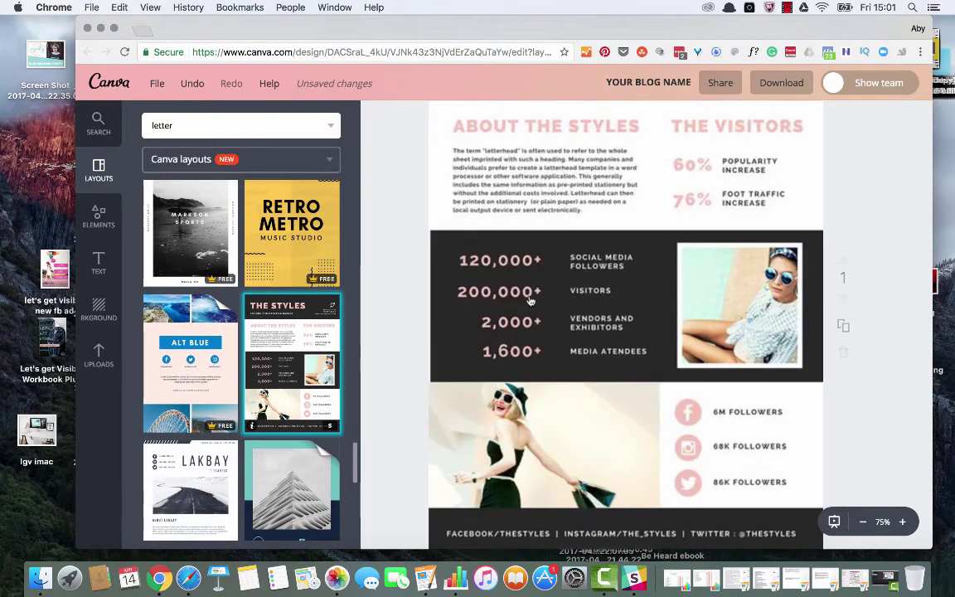
pyautogui.scroll(2, 746, 262)
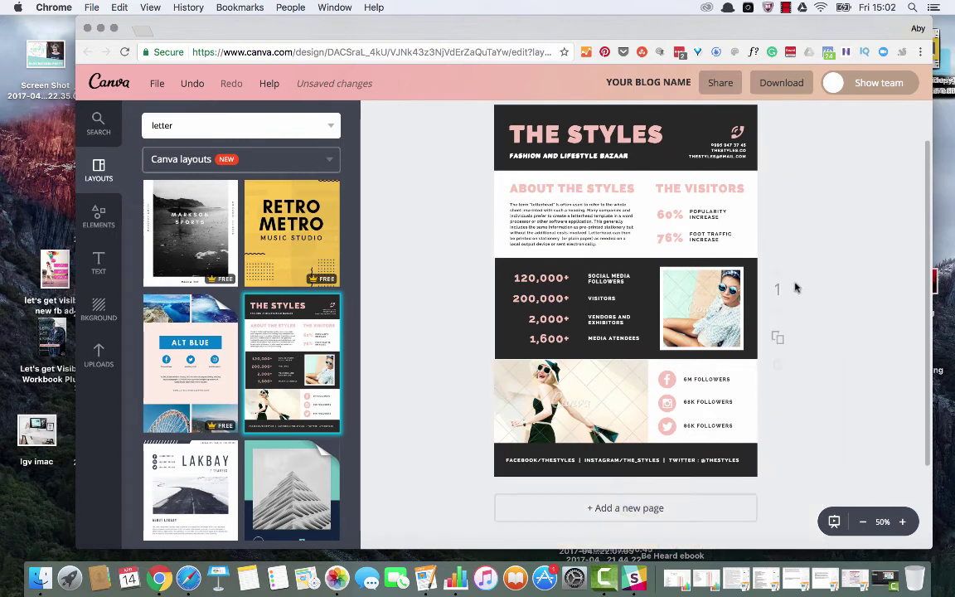
pyautogui.scroll(1, 796, 289)
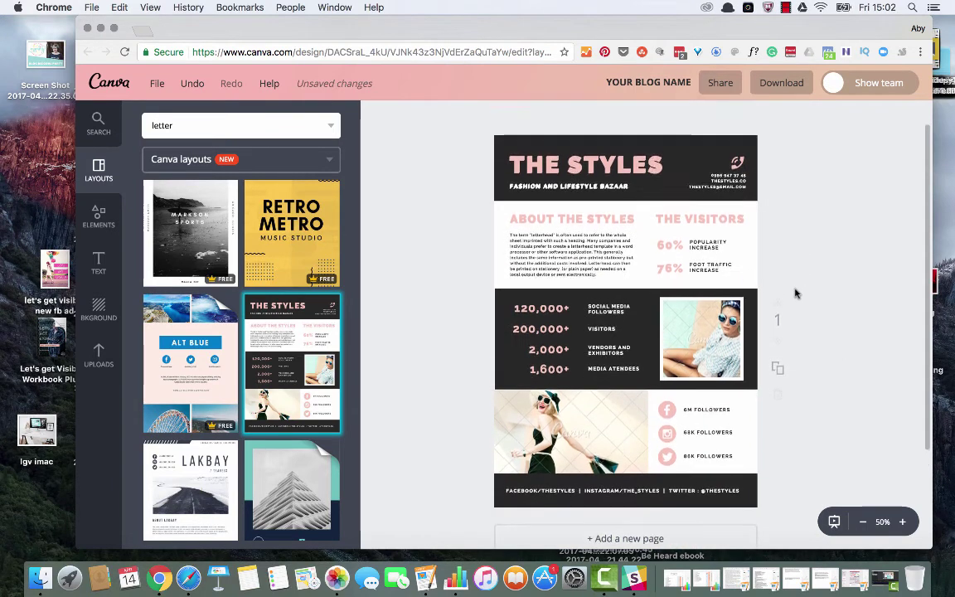
pyautogui.click(593, 161)
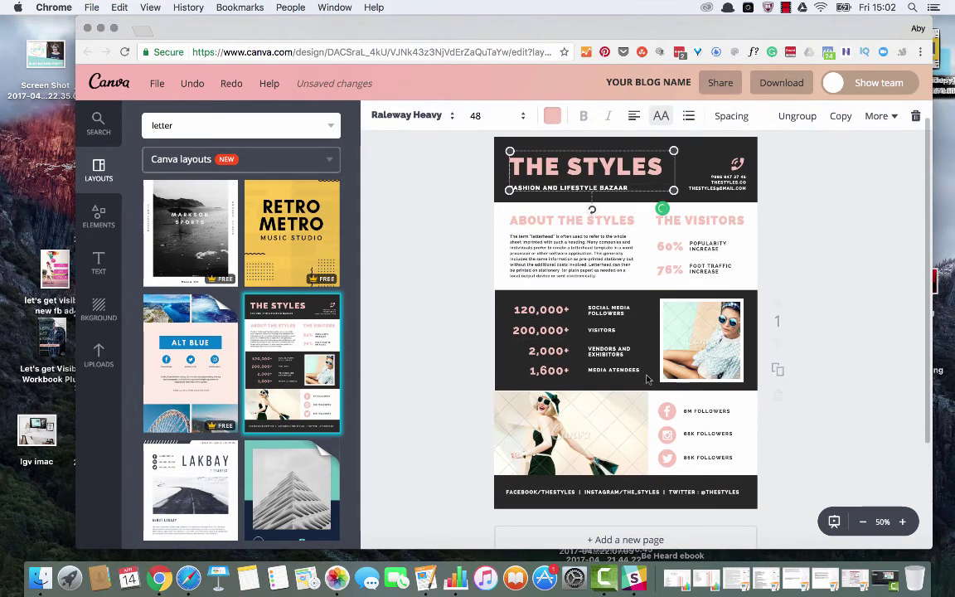
pyautogui.press('Escape')
pyautogui.scroll(-2, 645, 387)
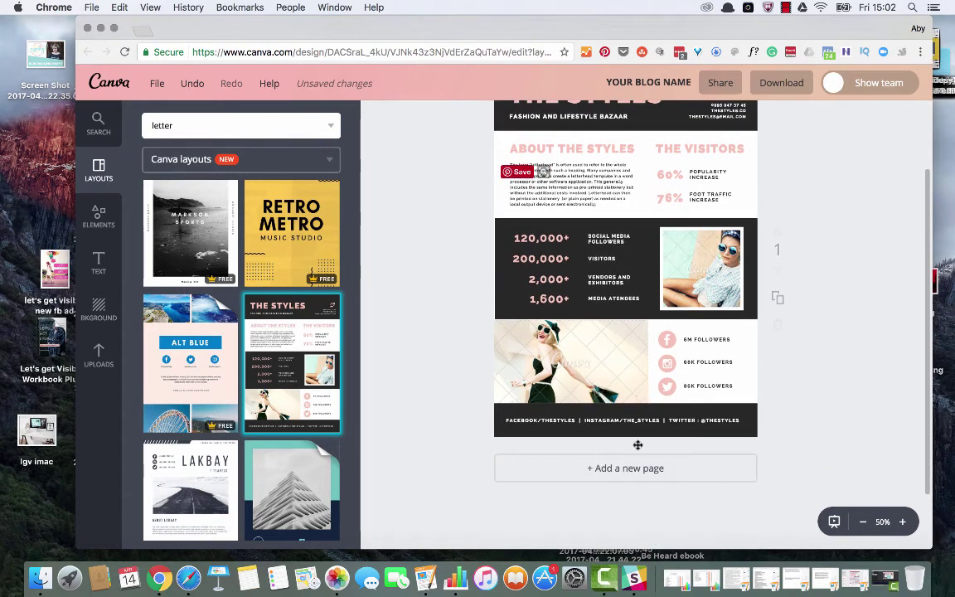
pyautogui.scroll(2, 664, 332)
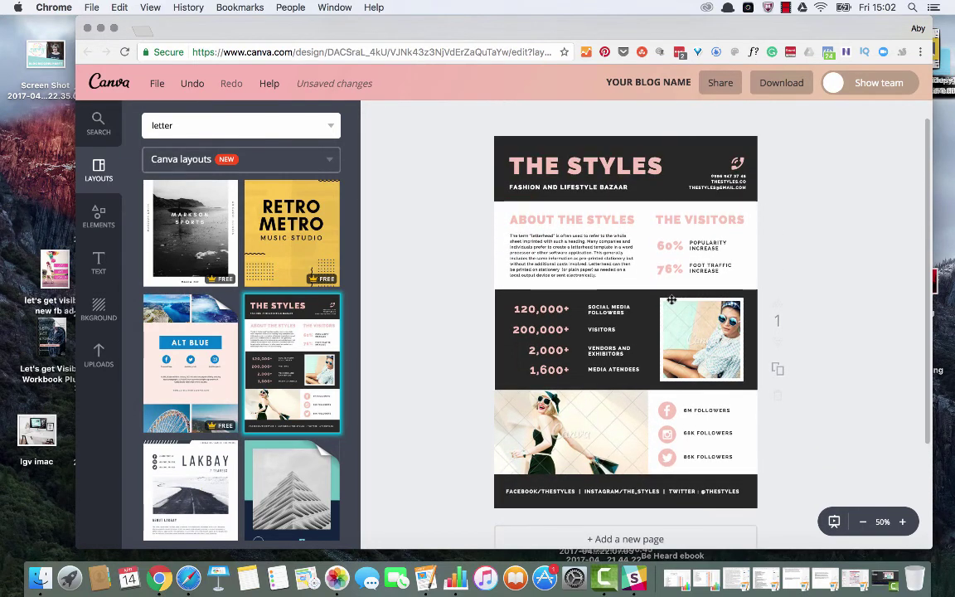